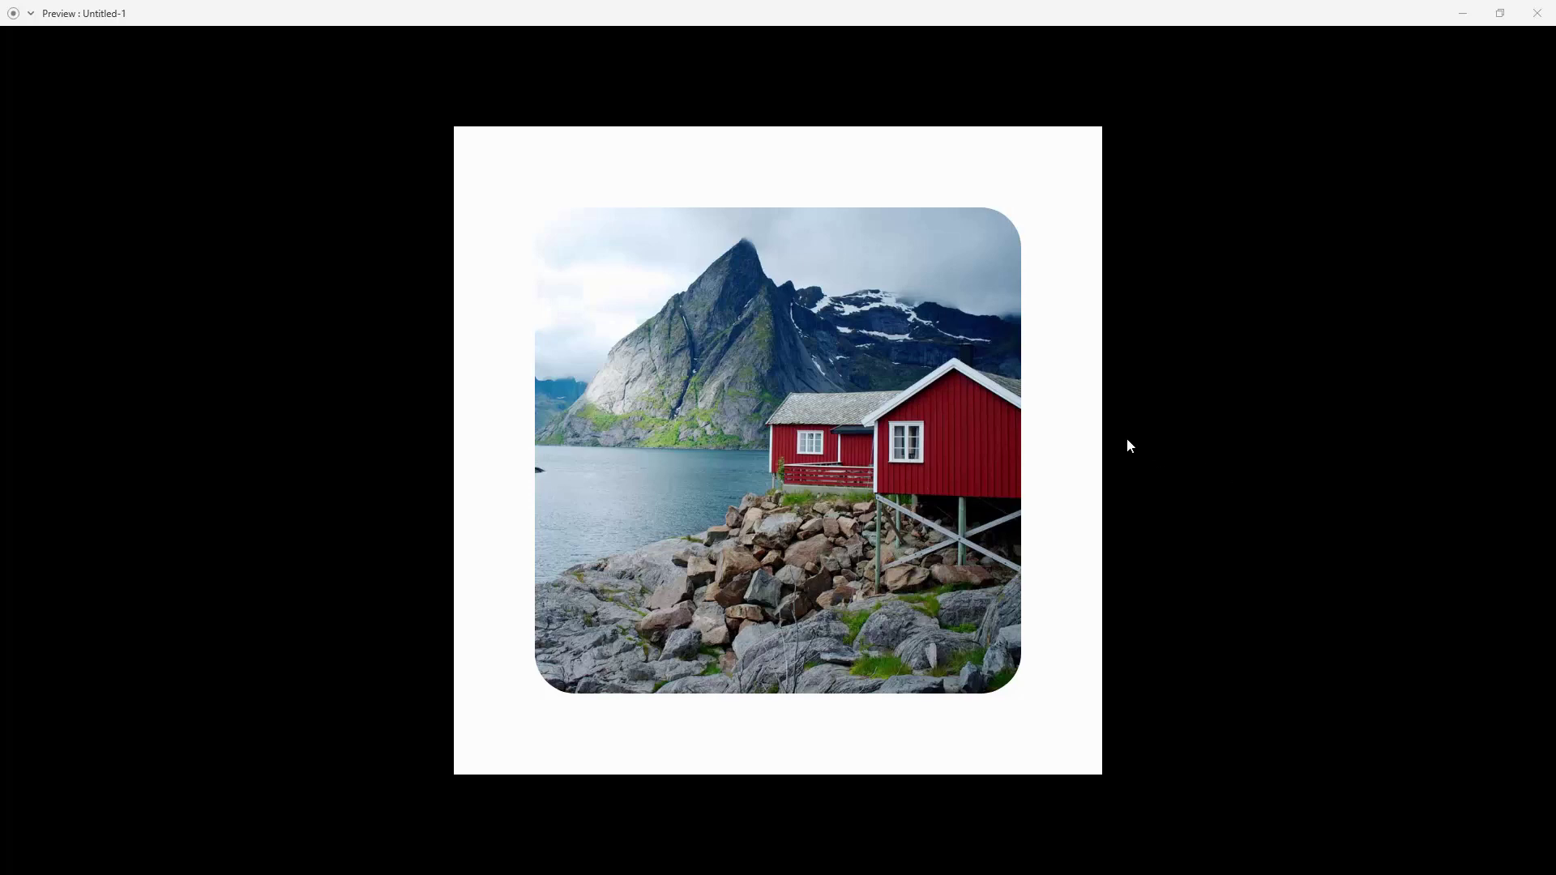
Step: Preview the finished blog card and its hover animation
mouse_move(932, 409)
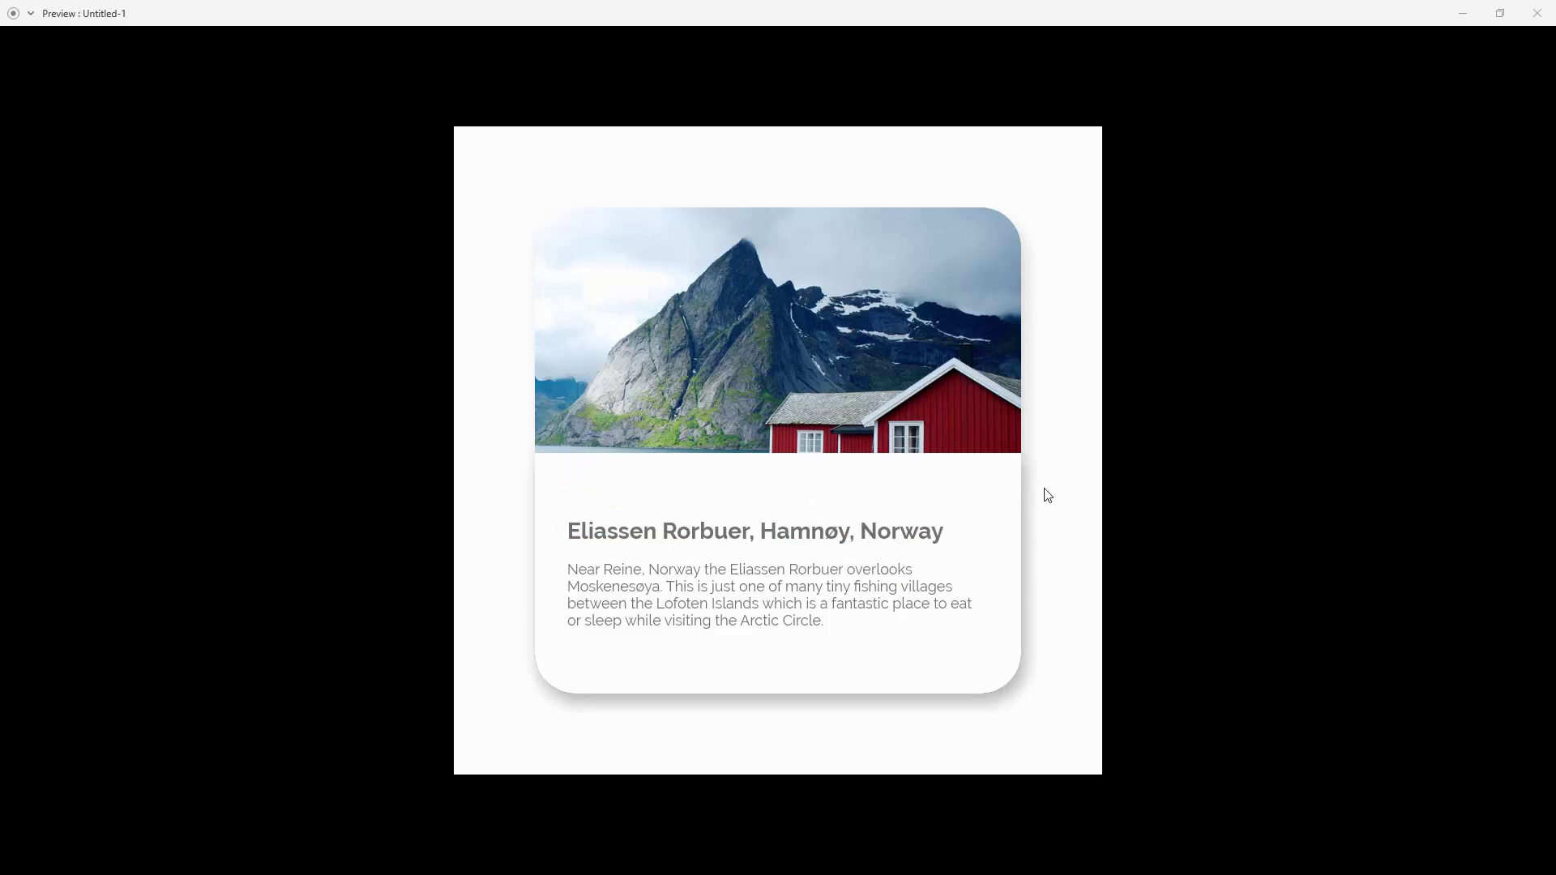
mouse_move(838, 448)
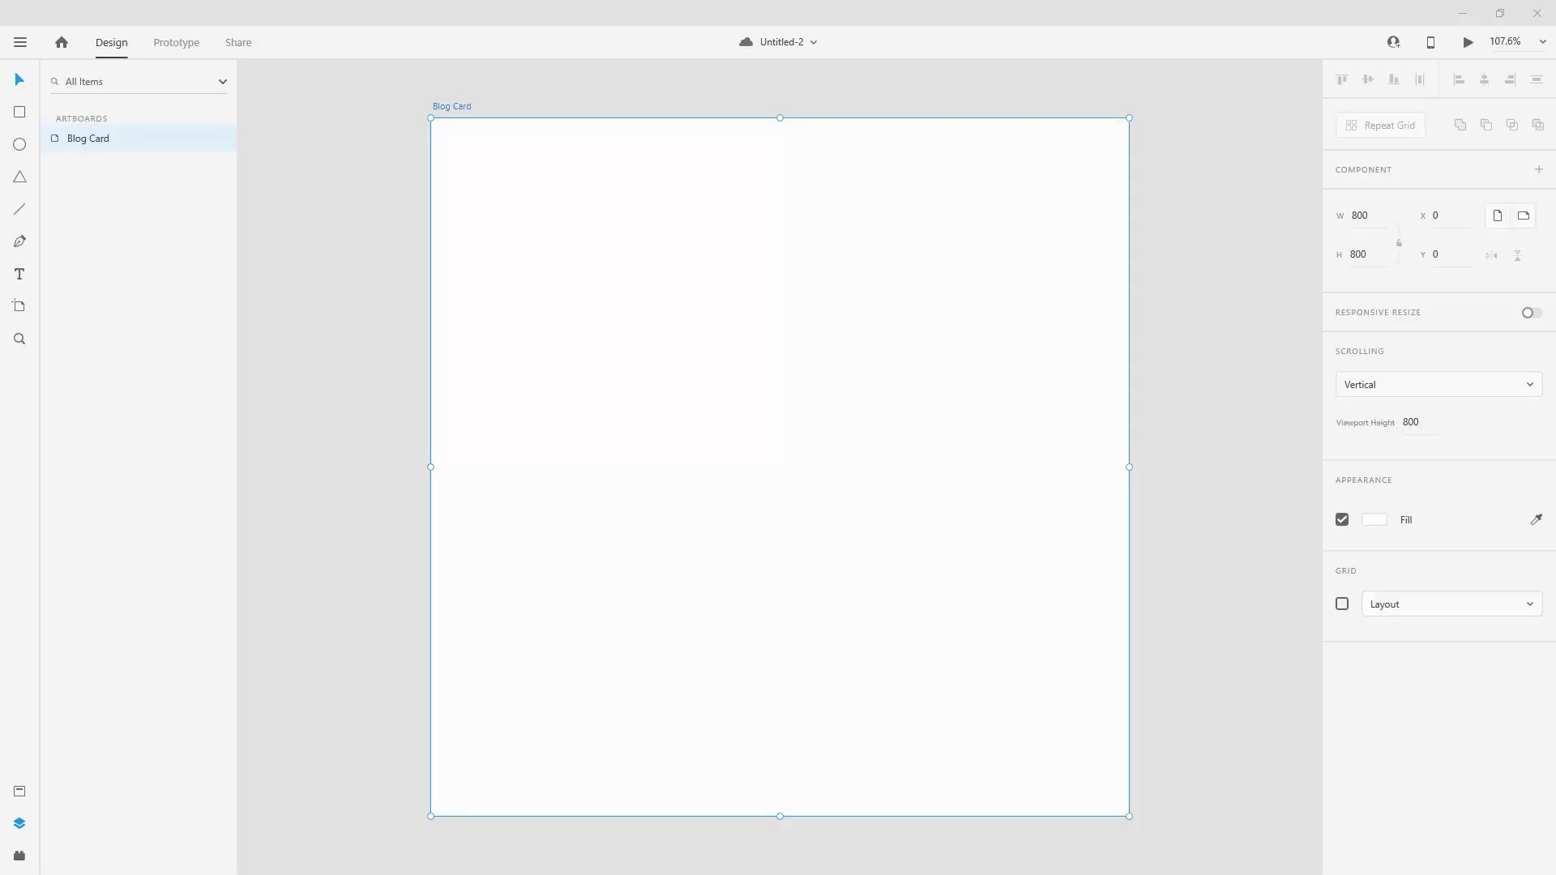
Step: Draw a rectangle on the 800 × 800 Blog Card artboard and size it 600 × 600
left_click(1375, 217)
left_click(1377, 255)
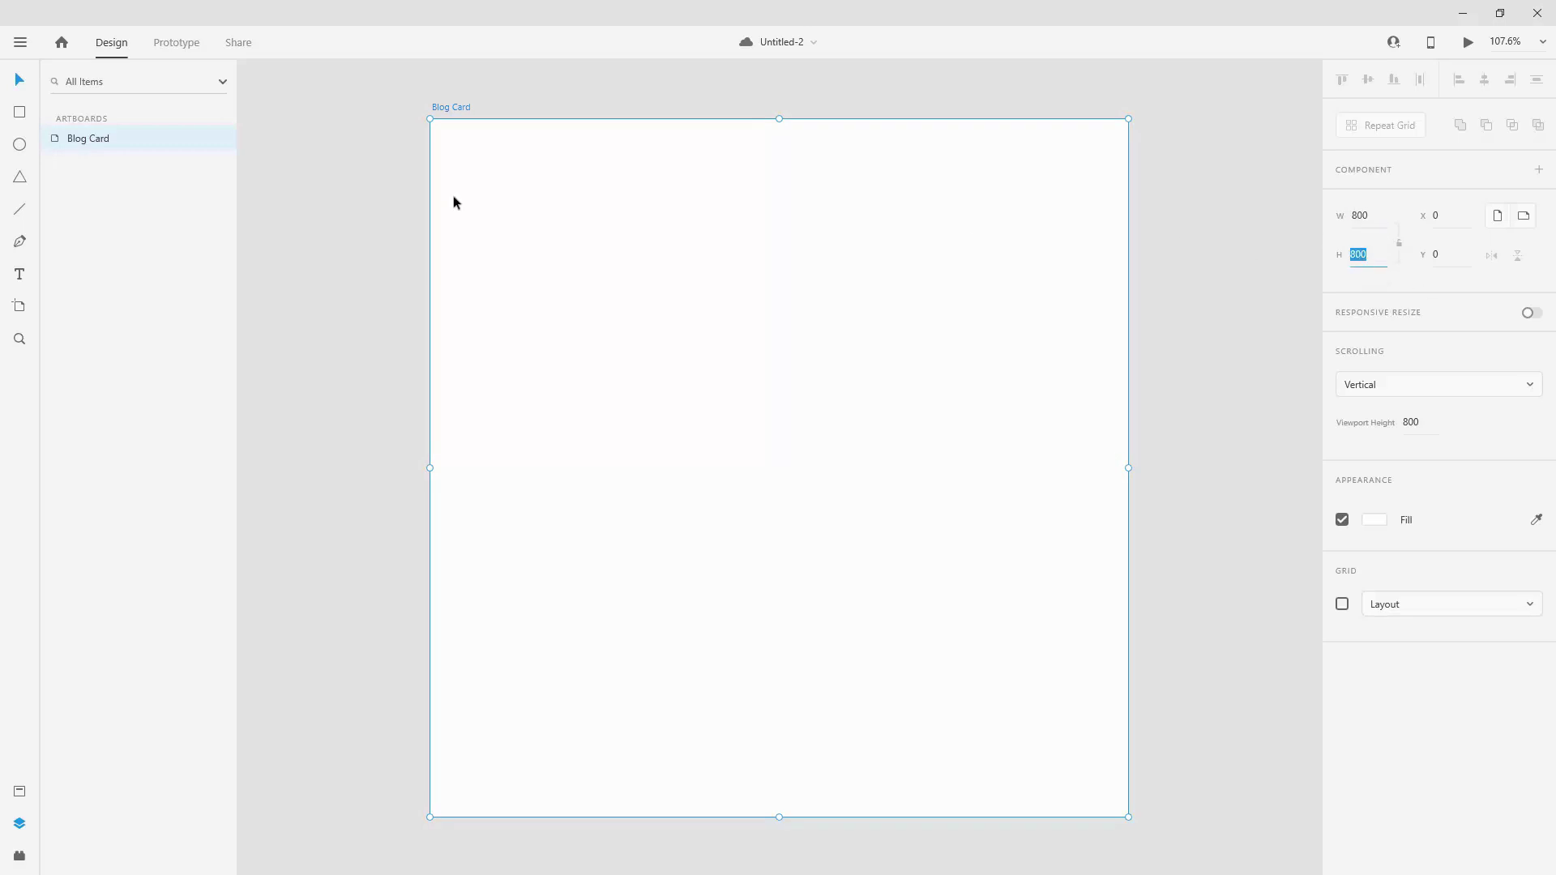
left_click(16, 113)
left_click_drag(467, 184, 1008, 694)
left_click(1375, 217)
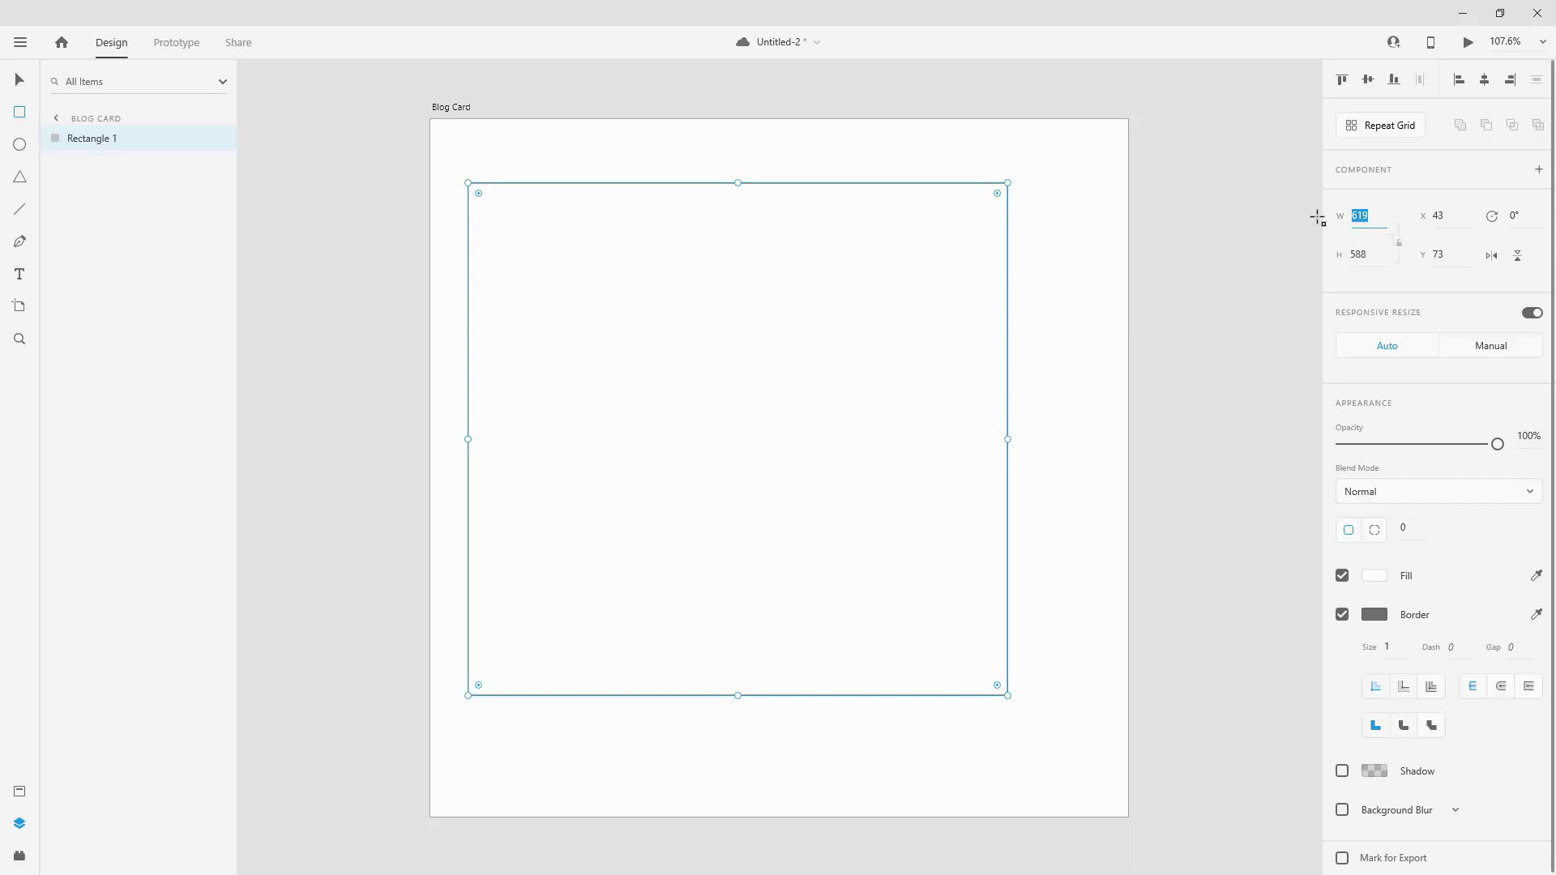
type("600")
key("Tab")
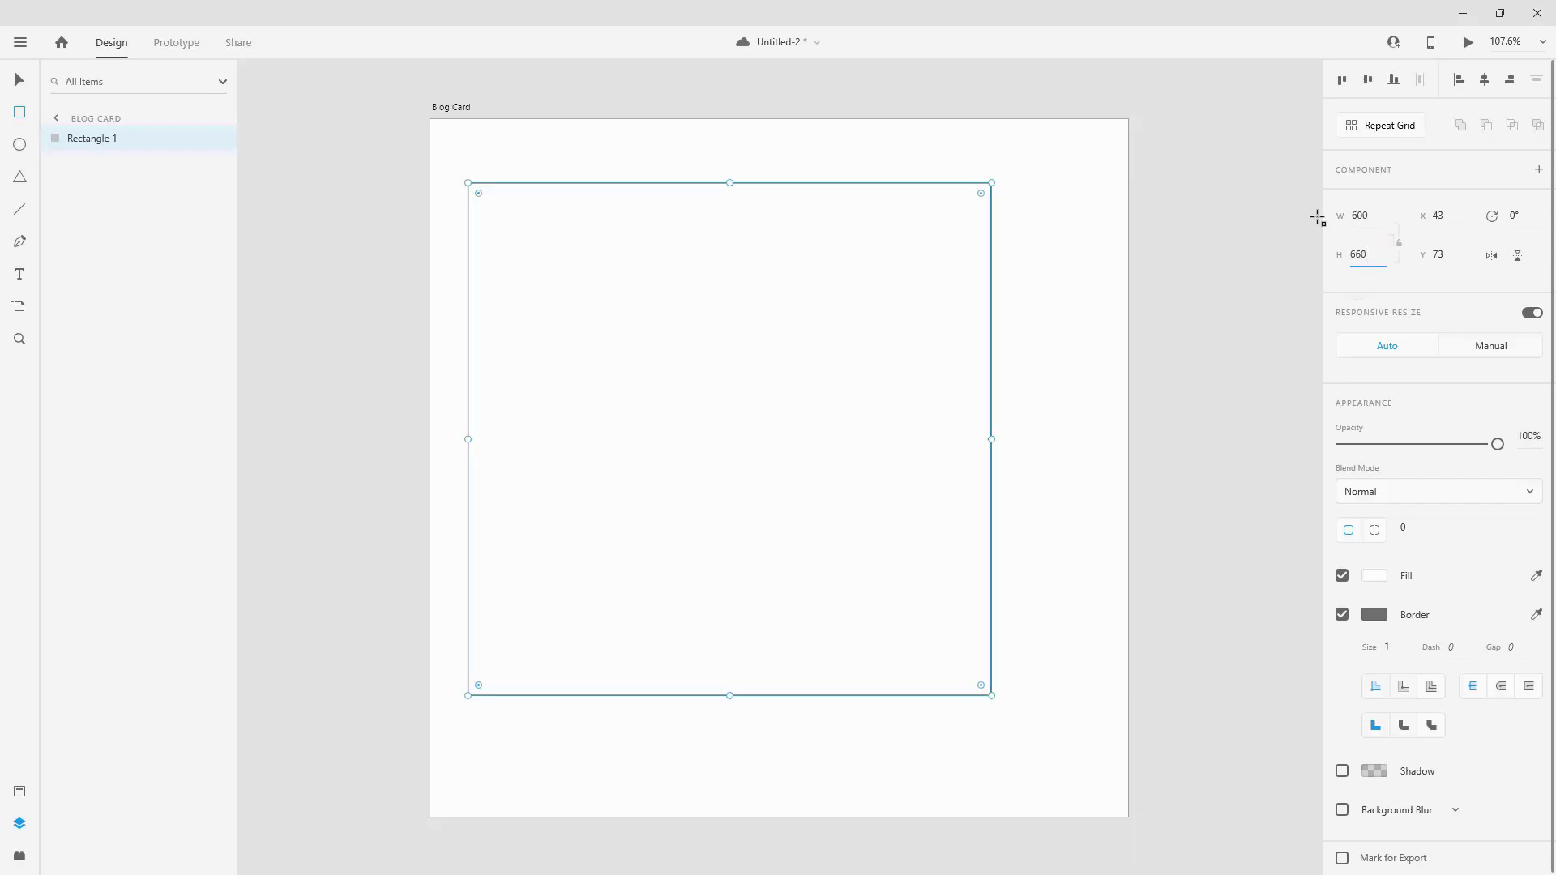
type("600")
key("Return")
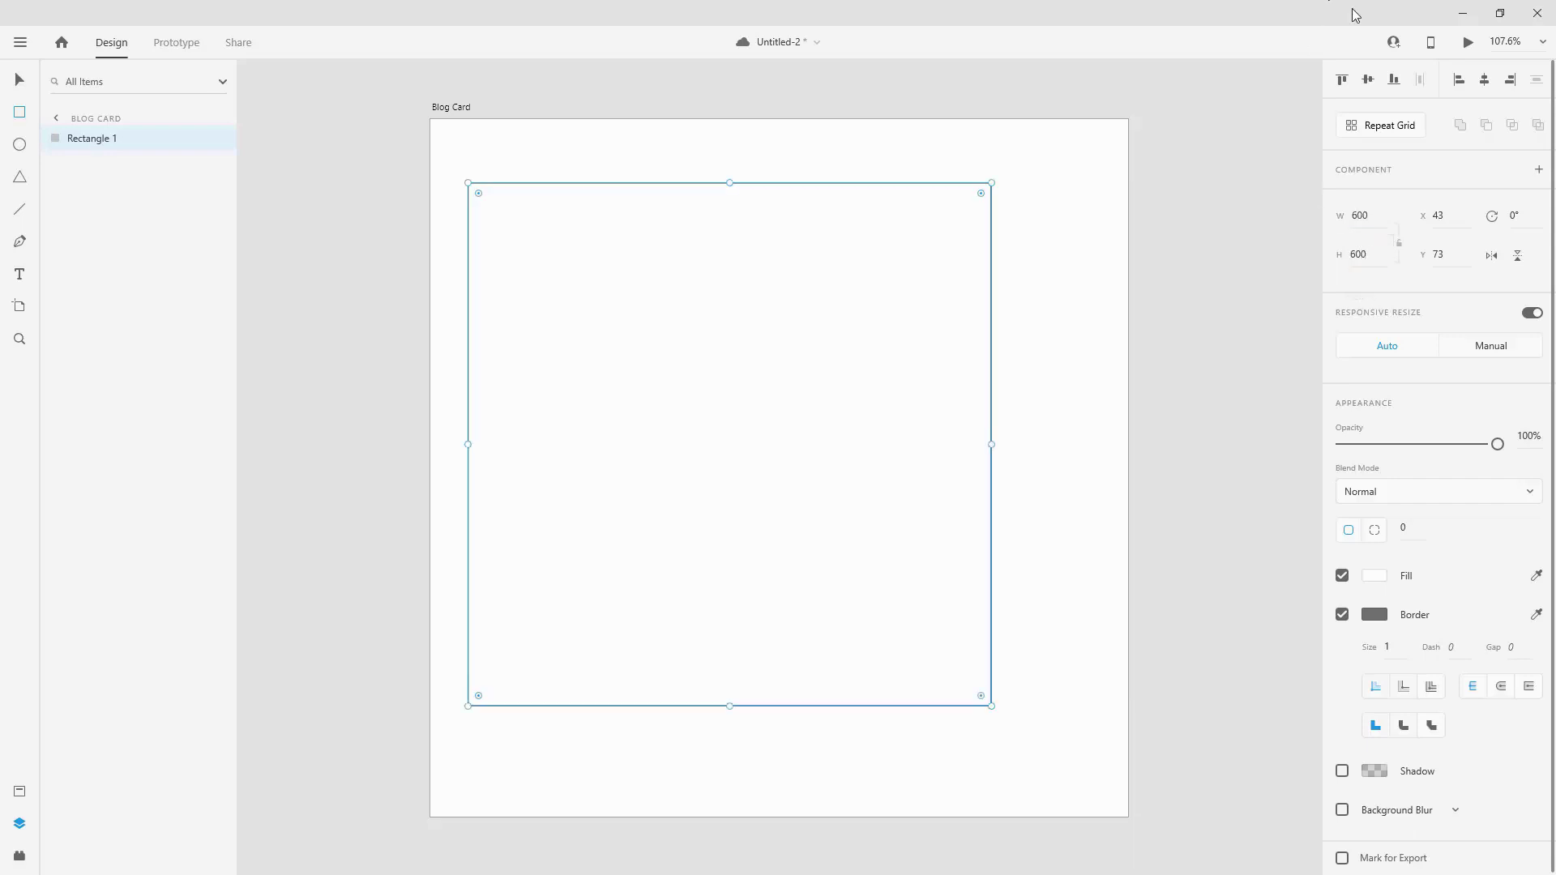
Step: Centre the rectangle on the artboard and give it a 50 px corner radius
left_click(1486, 80)
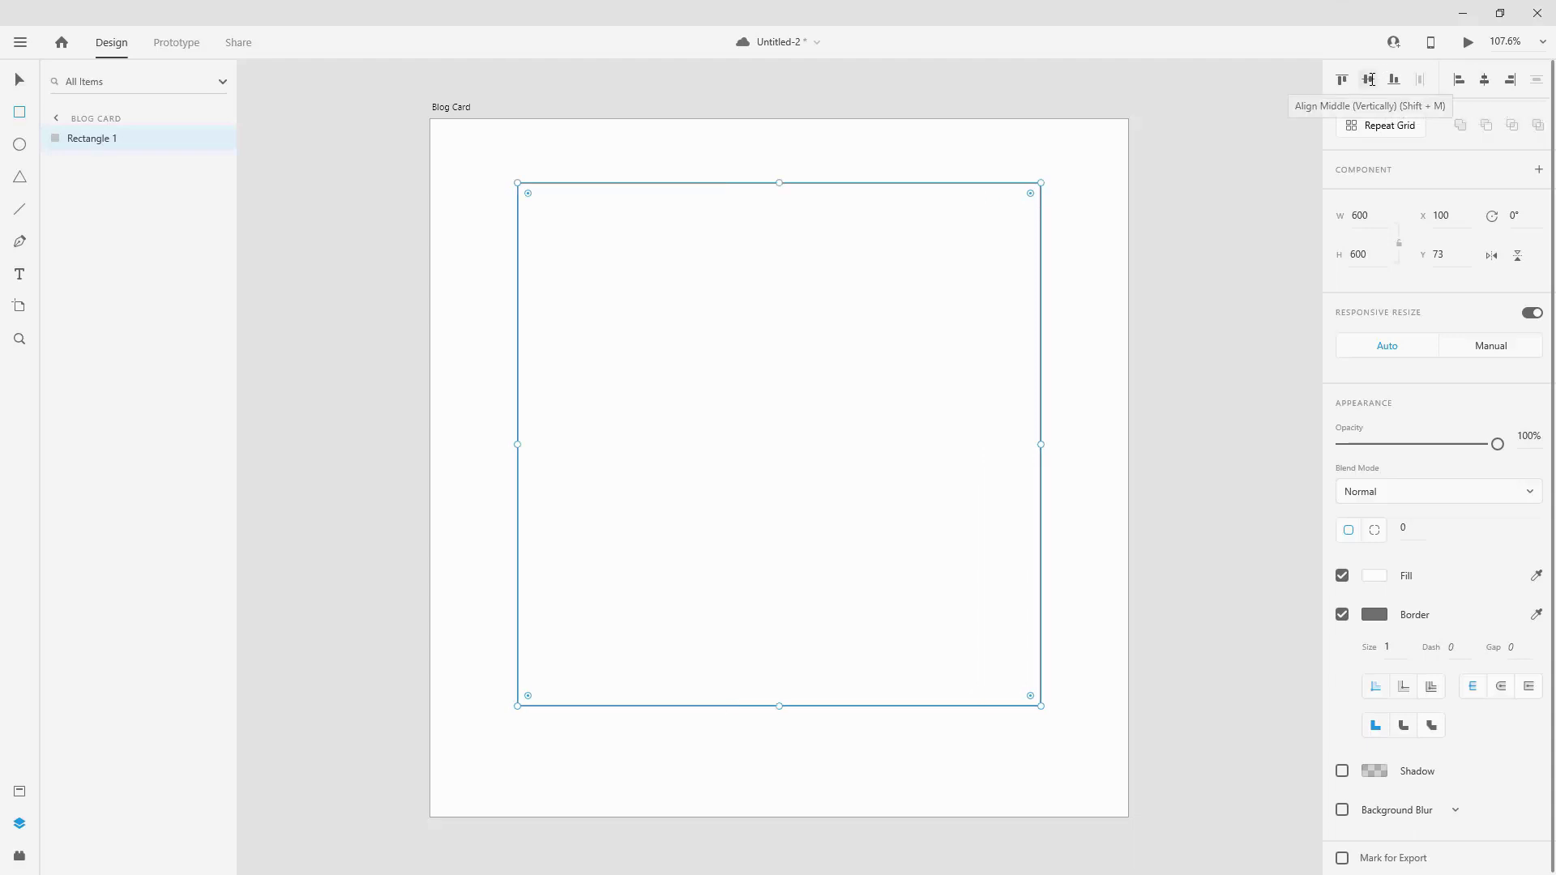
left_click(1368, 80)
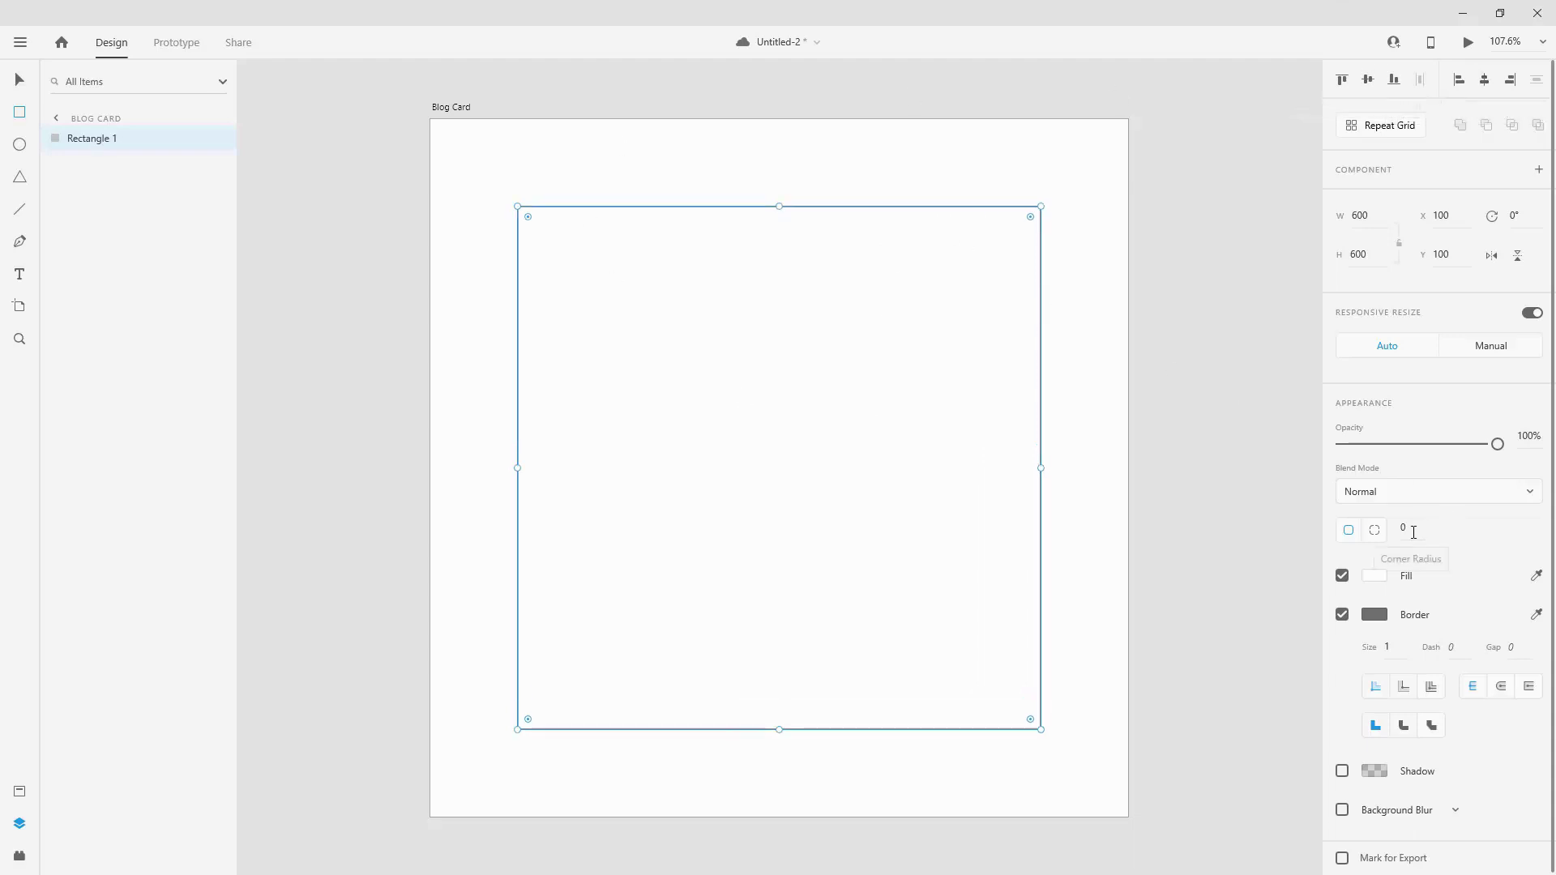
left_click(1383, 527)
type("50")
key("Return")
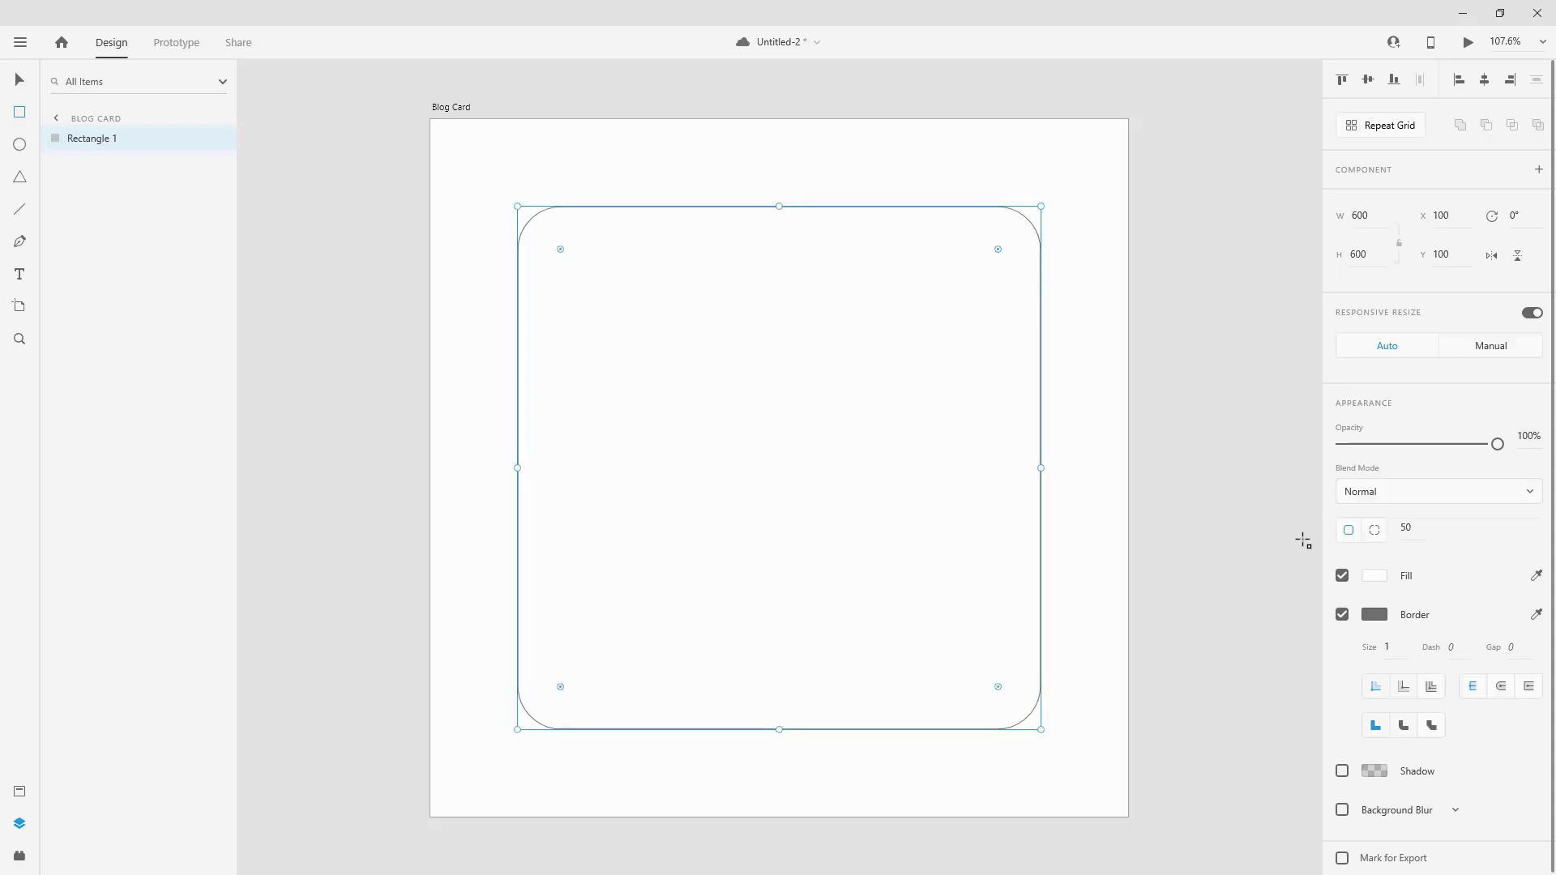
Step: Remove the rectangle's border and add a drop shadow of X 5, Y 10, blur 20
left_click(1342, 614)
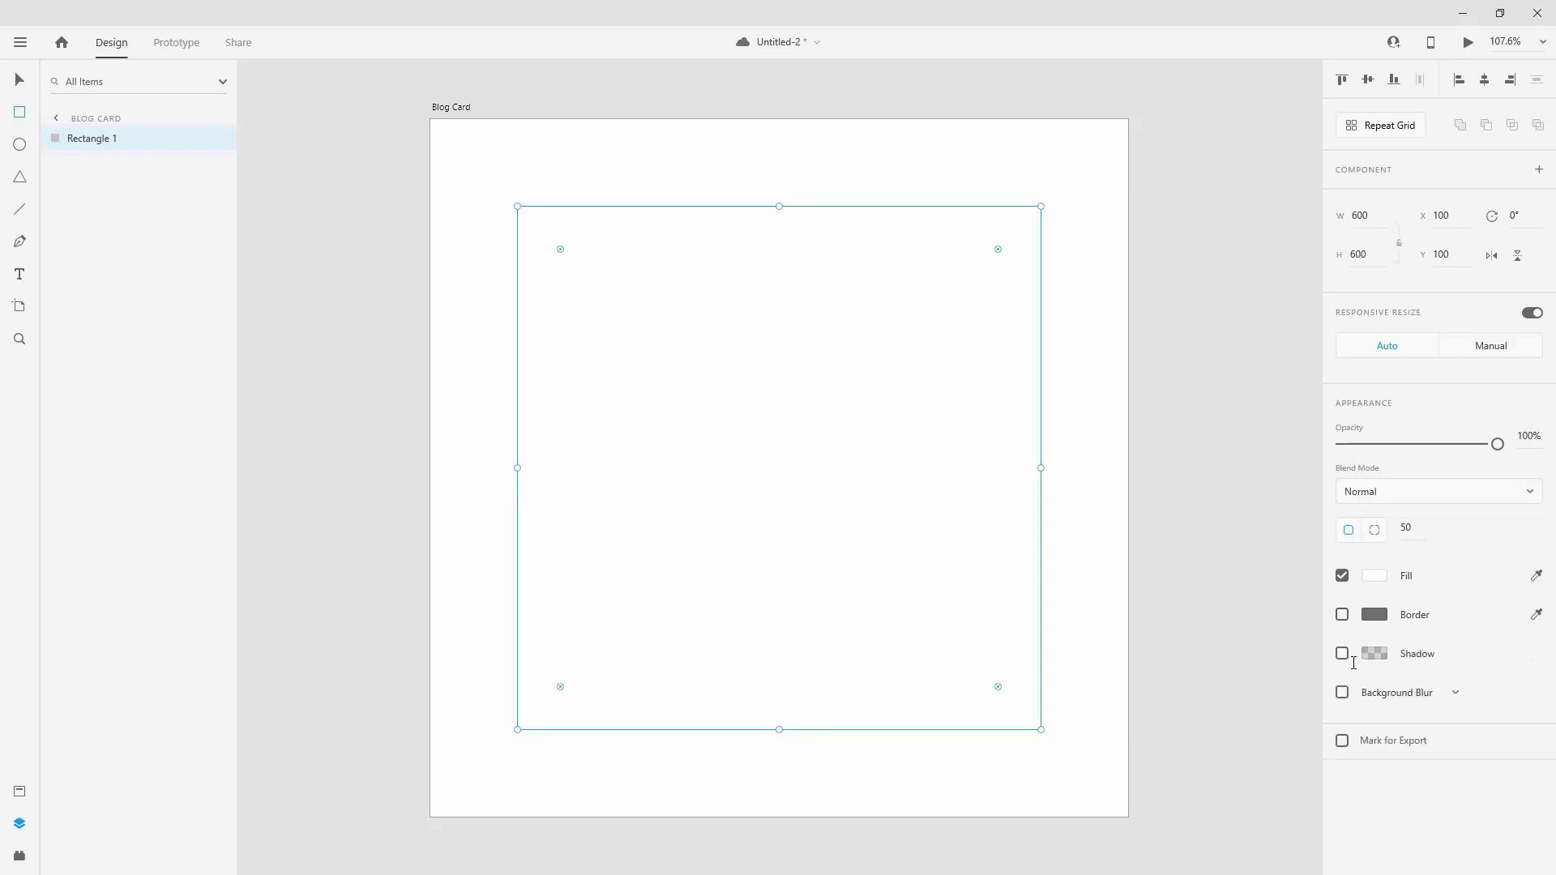
left_click(1342, 653)
left_click(1364, 685)
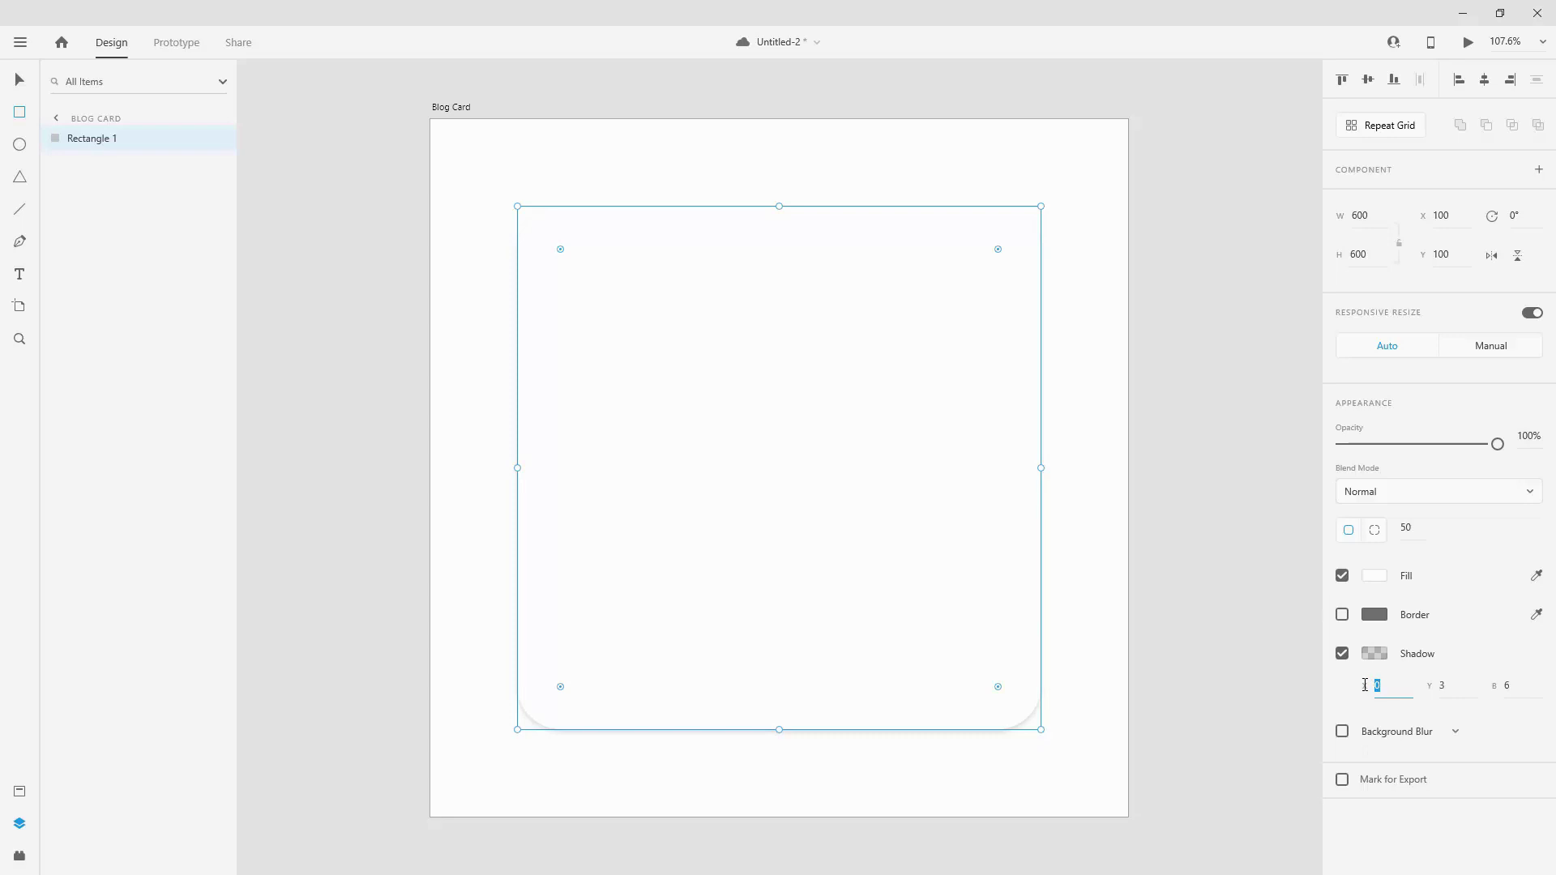
type("5")
key("Tab")
type("10")
key("Tab")
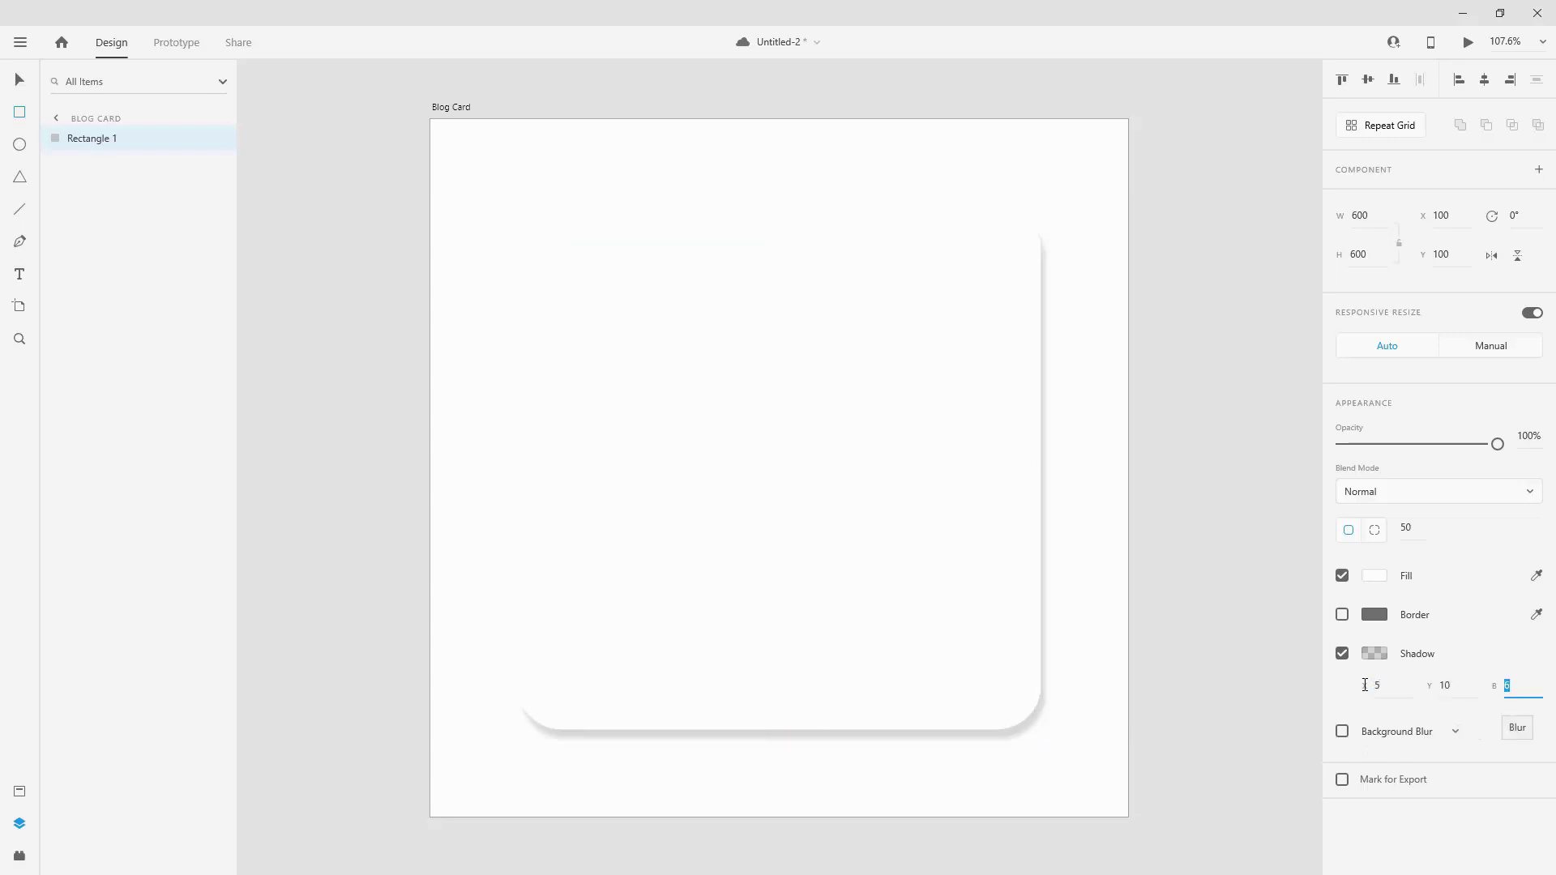
type("20")
key("Return")
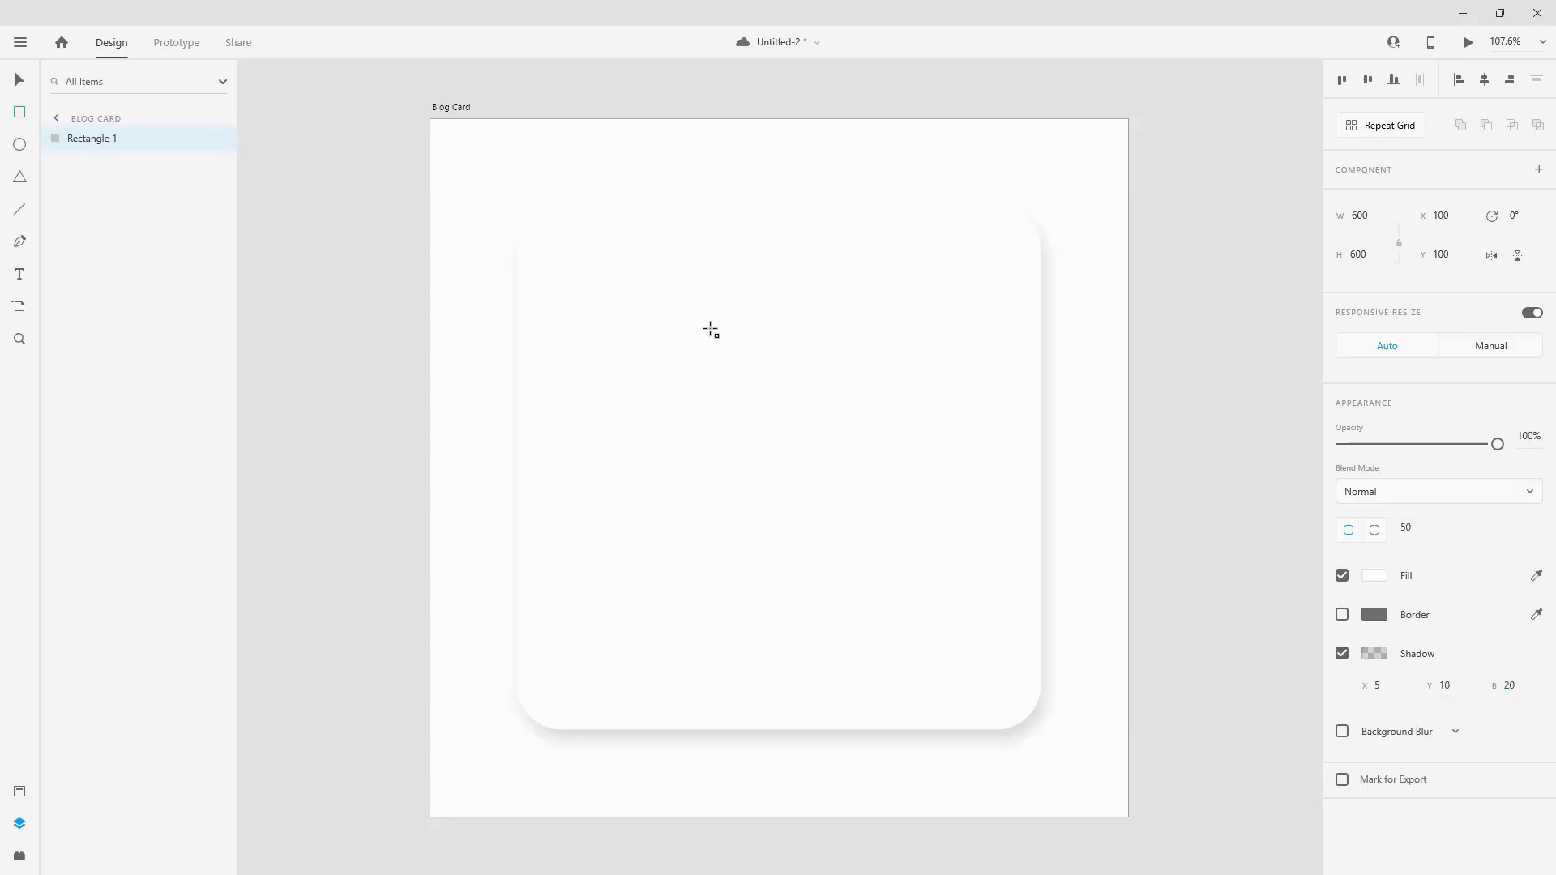
Step: Rename the card layer 'bg' and duplicate it as 'bg overlay'
double_click(84, 138)
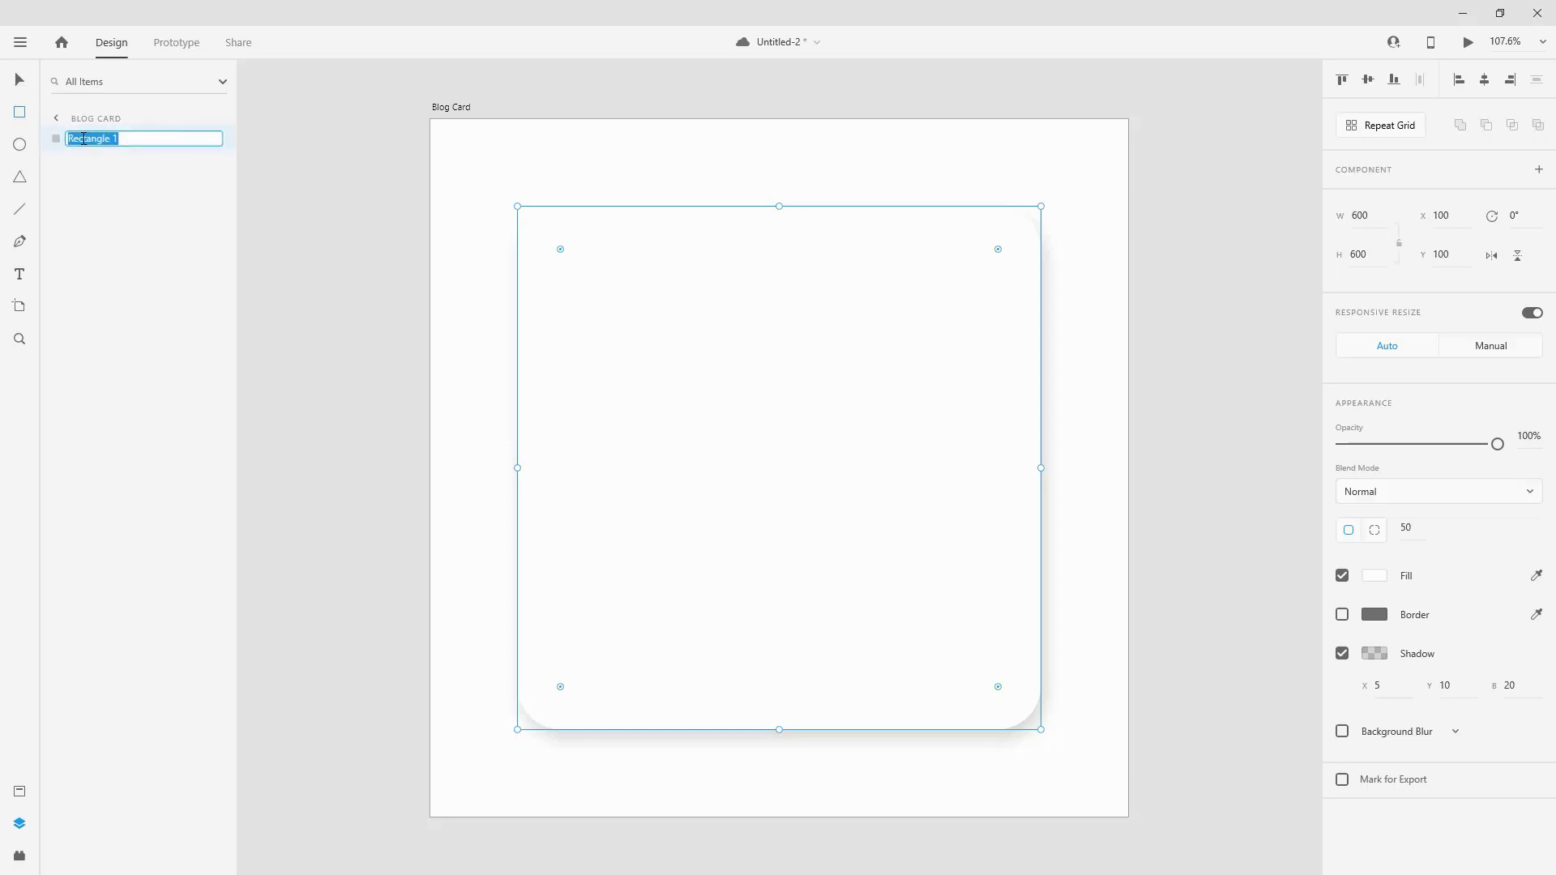
type("bg")
key("Return")
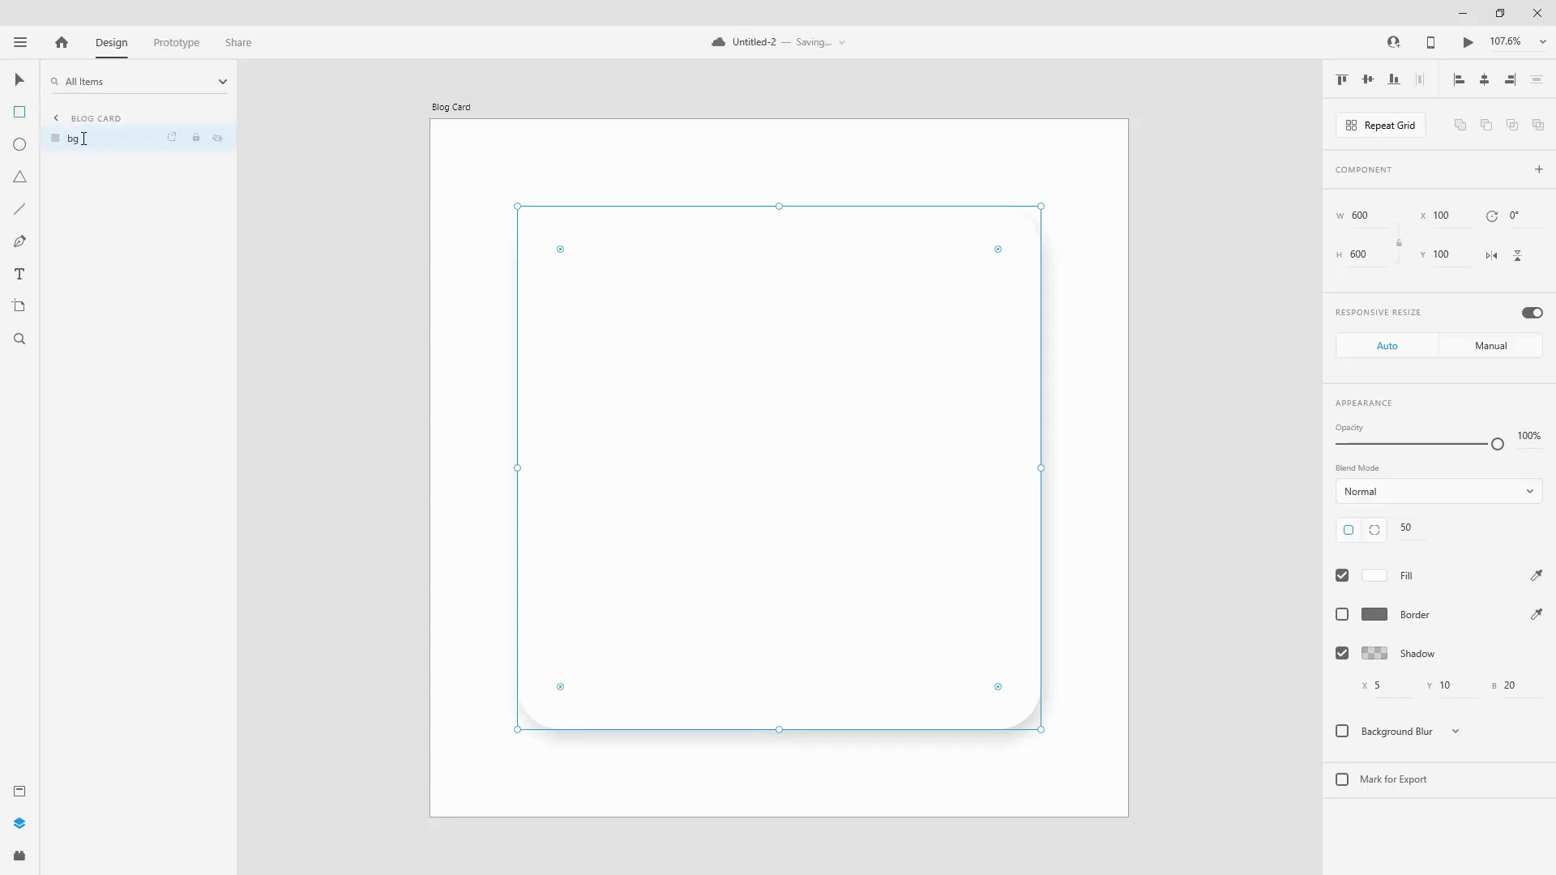
key("ctrl+d")
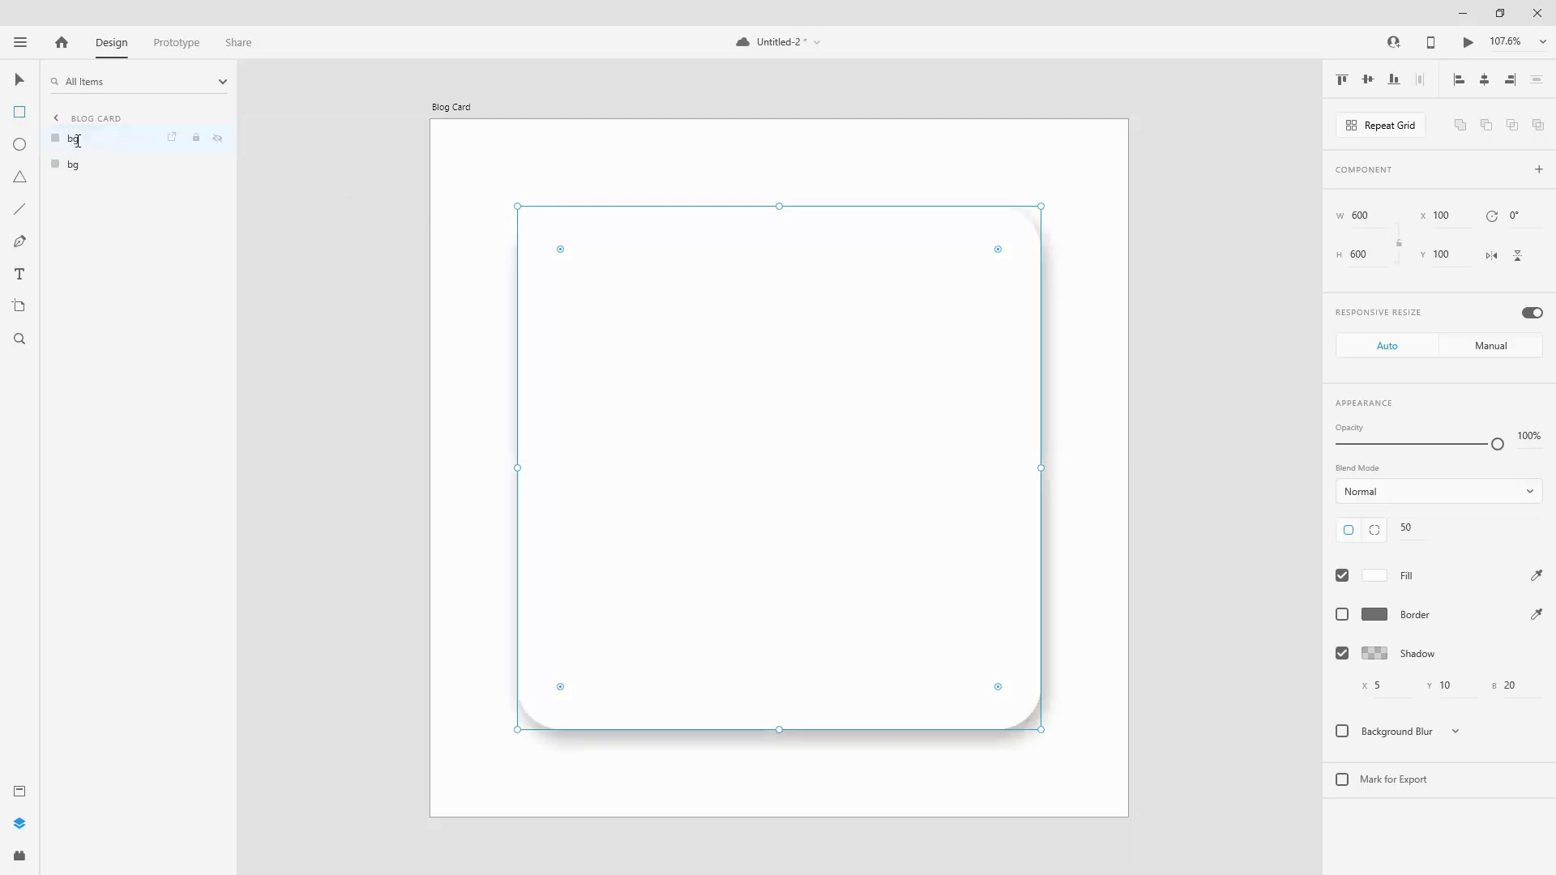
double_click(74, 140)
left_click(77, 141)
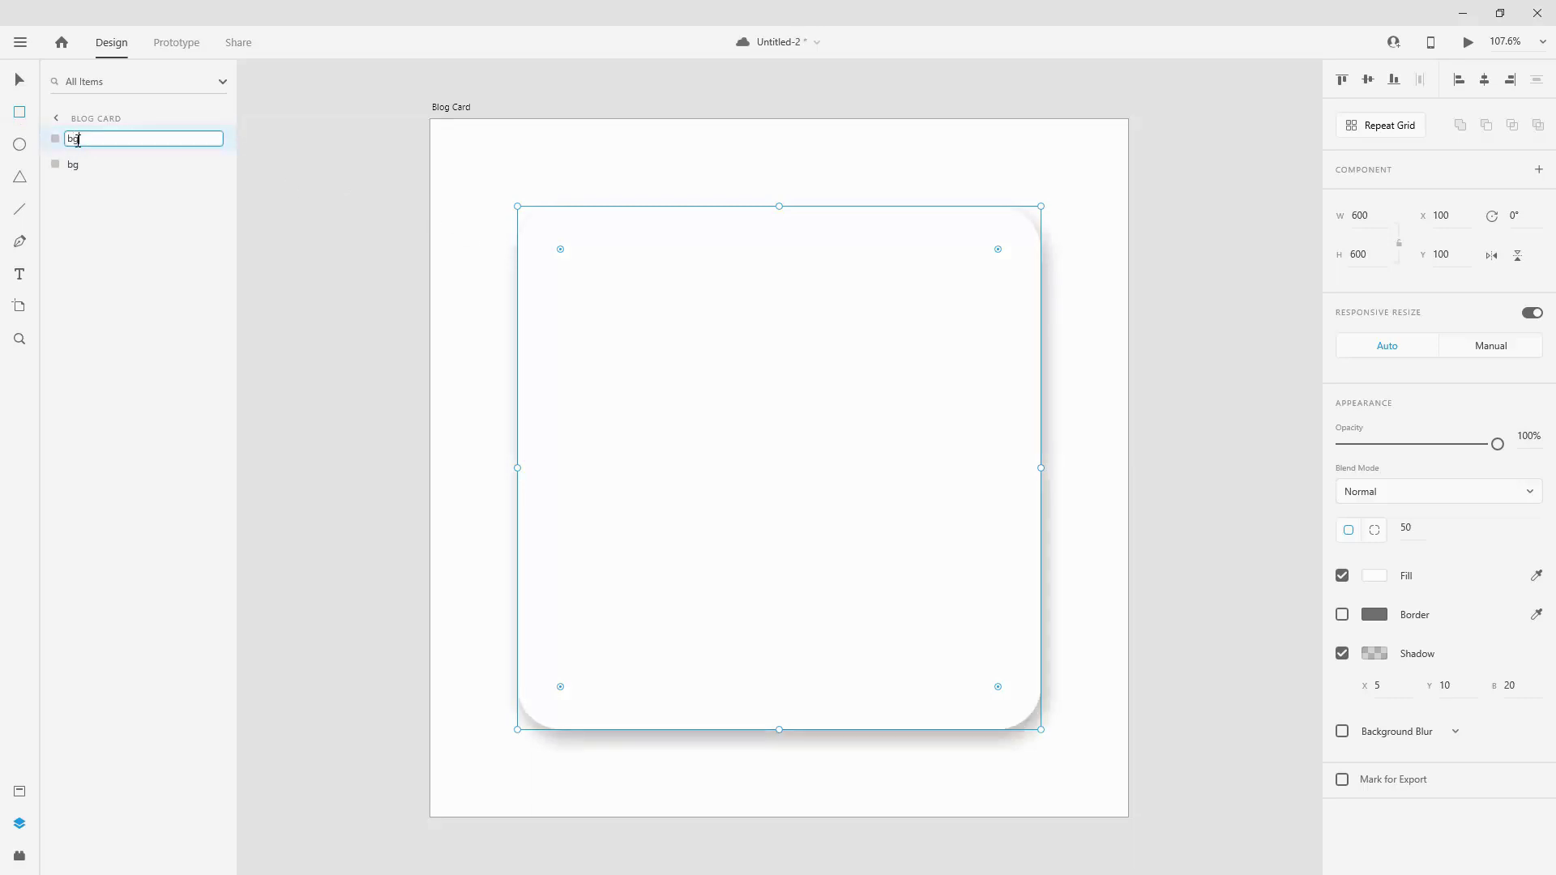
type("overlay")
key("Return")
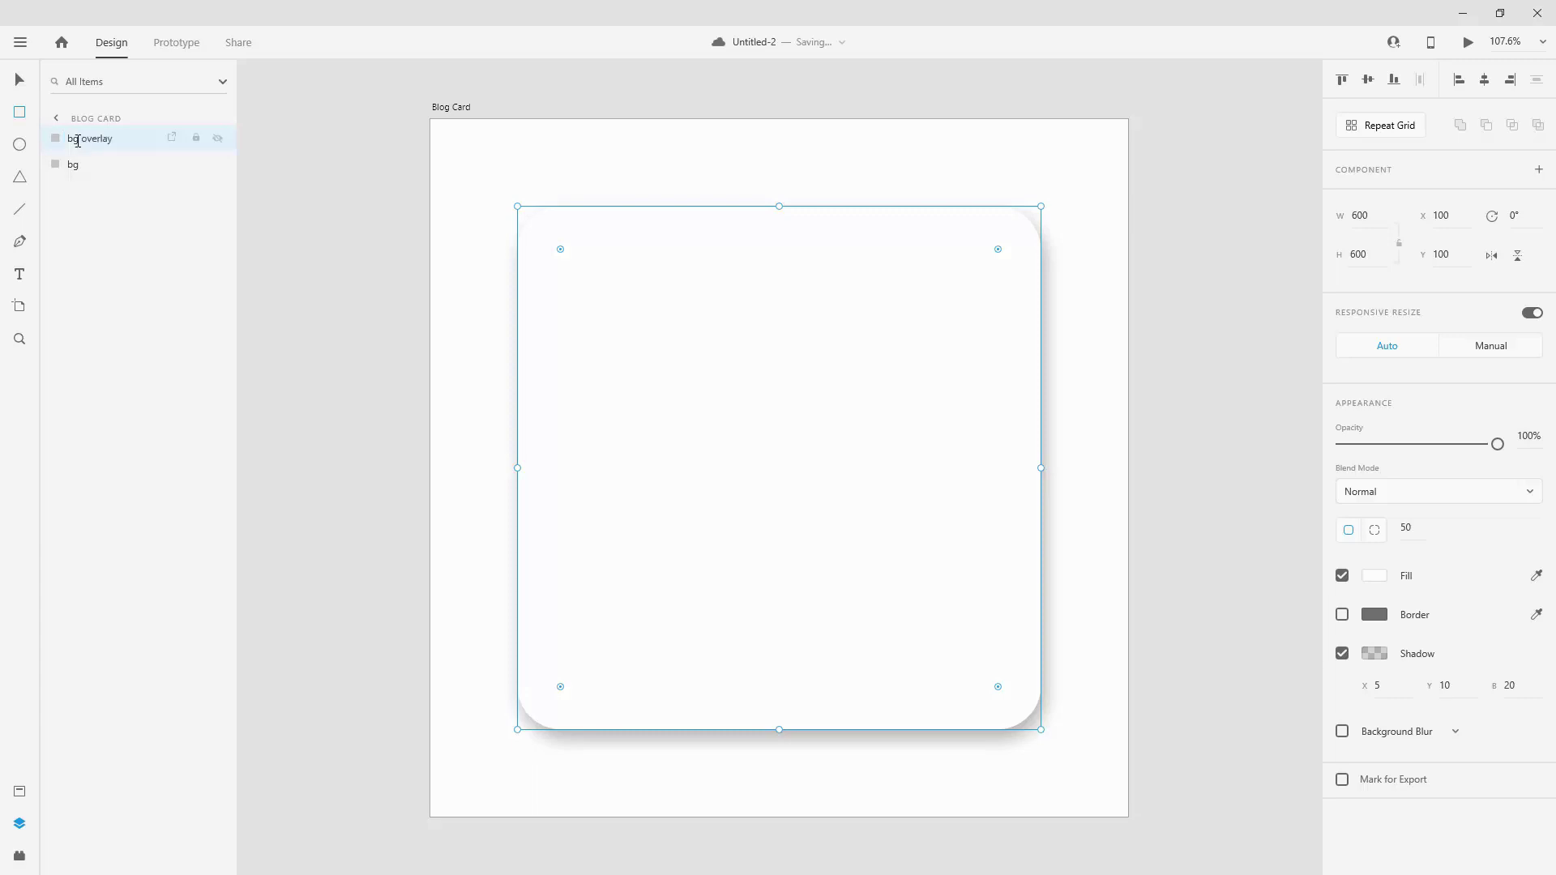
Step: Remove bg overlay's shadow, hide it, and reselect the bg card
left_click(1342, 653)
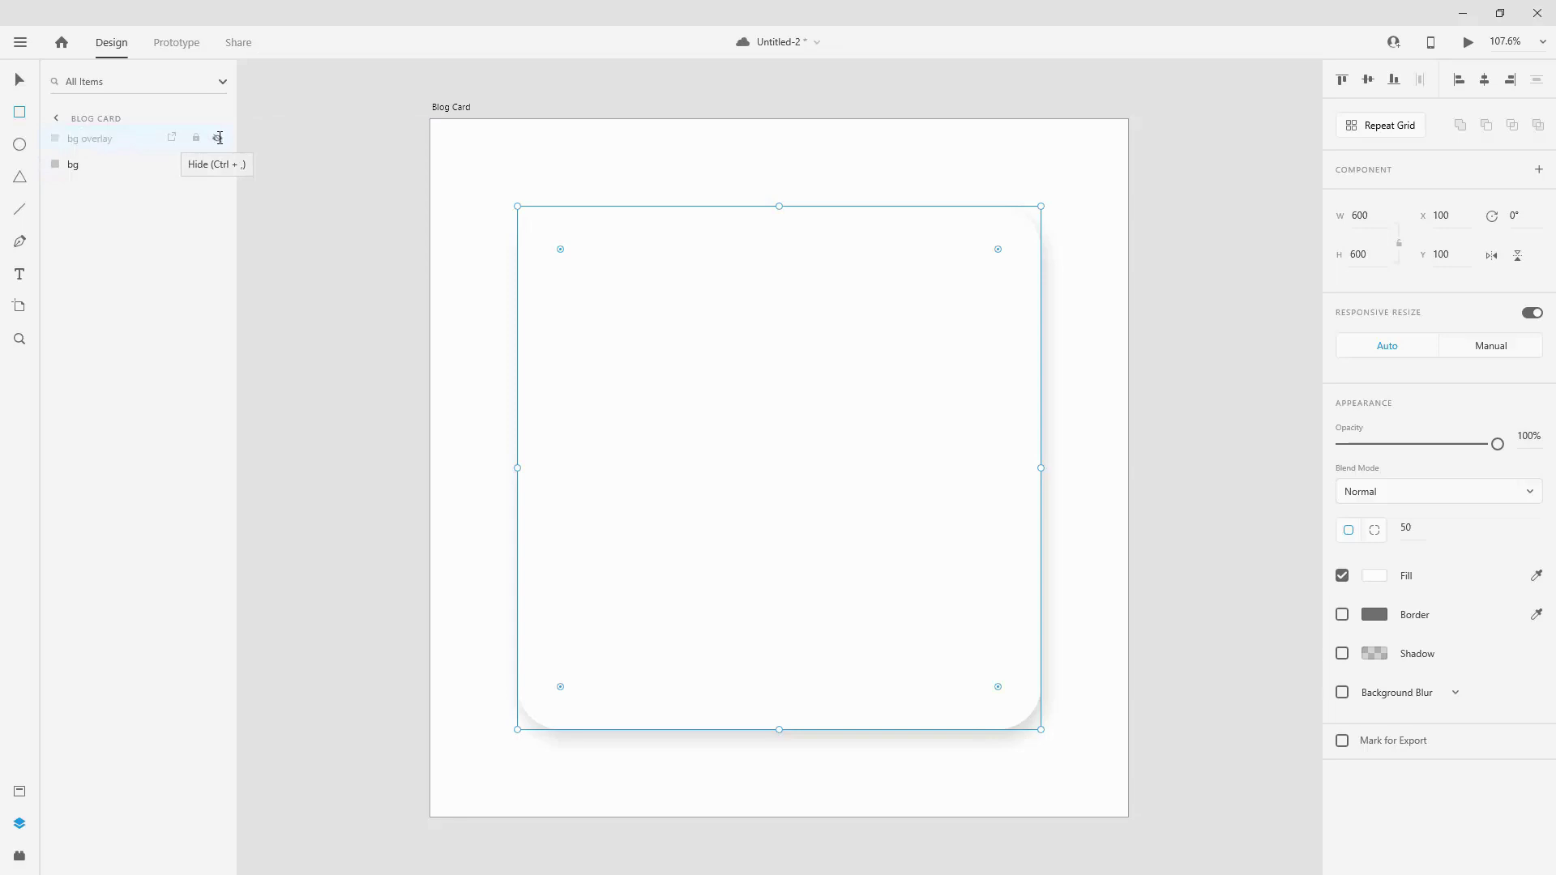
left_click(217, 138)
left_click(20, 78)
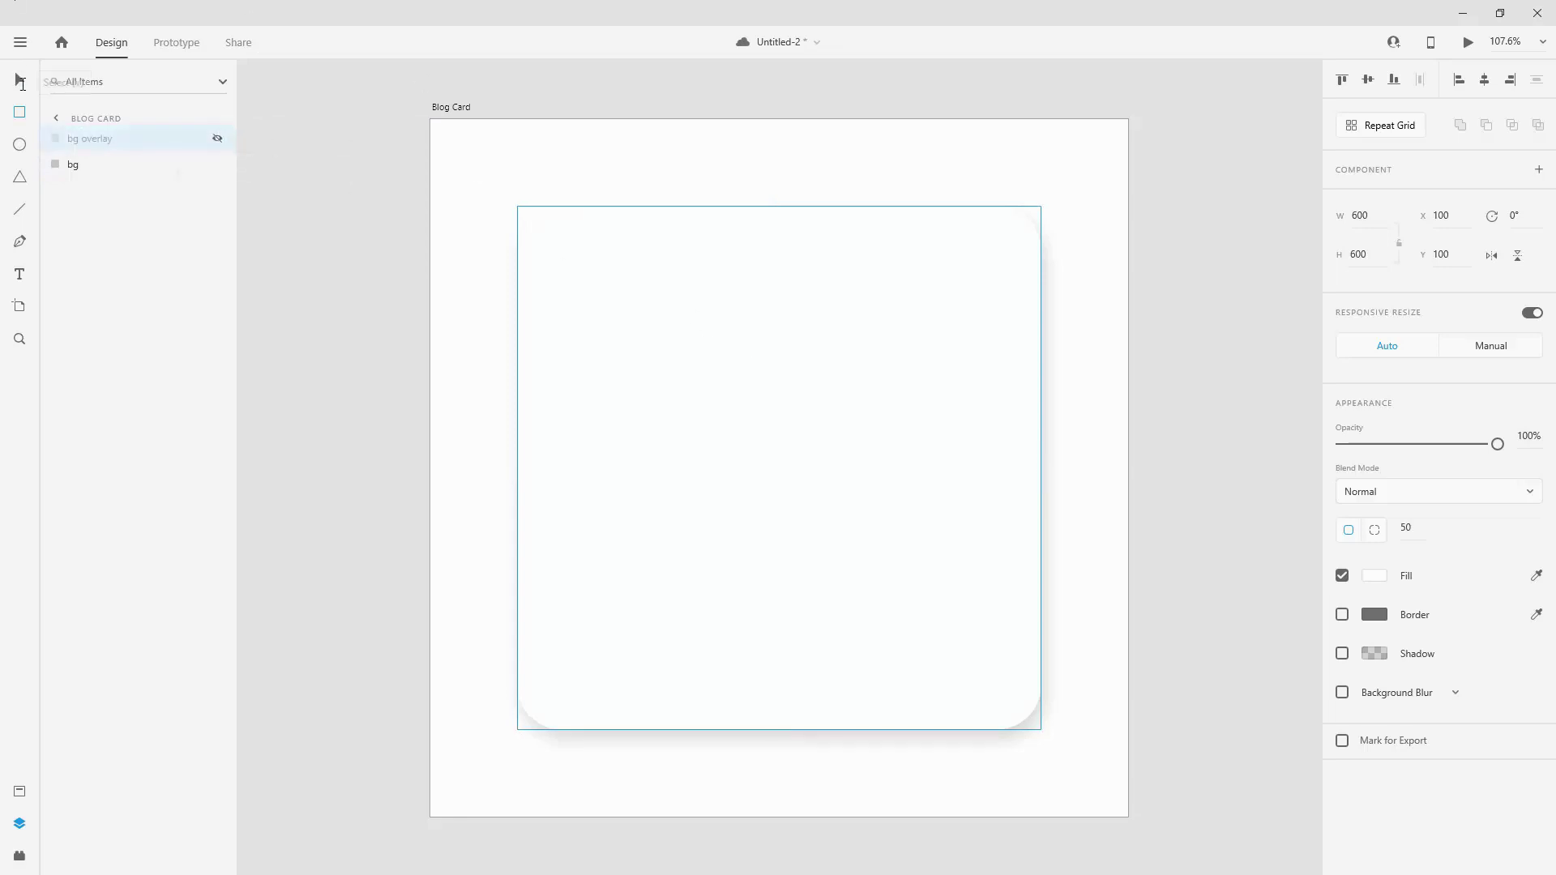
left_click(891, 466)
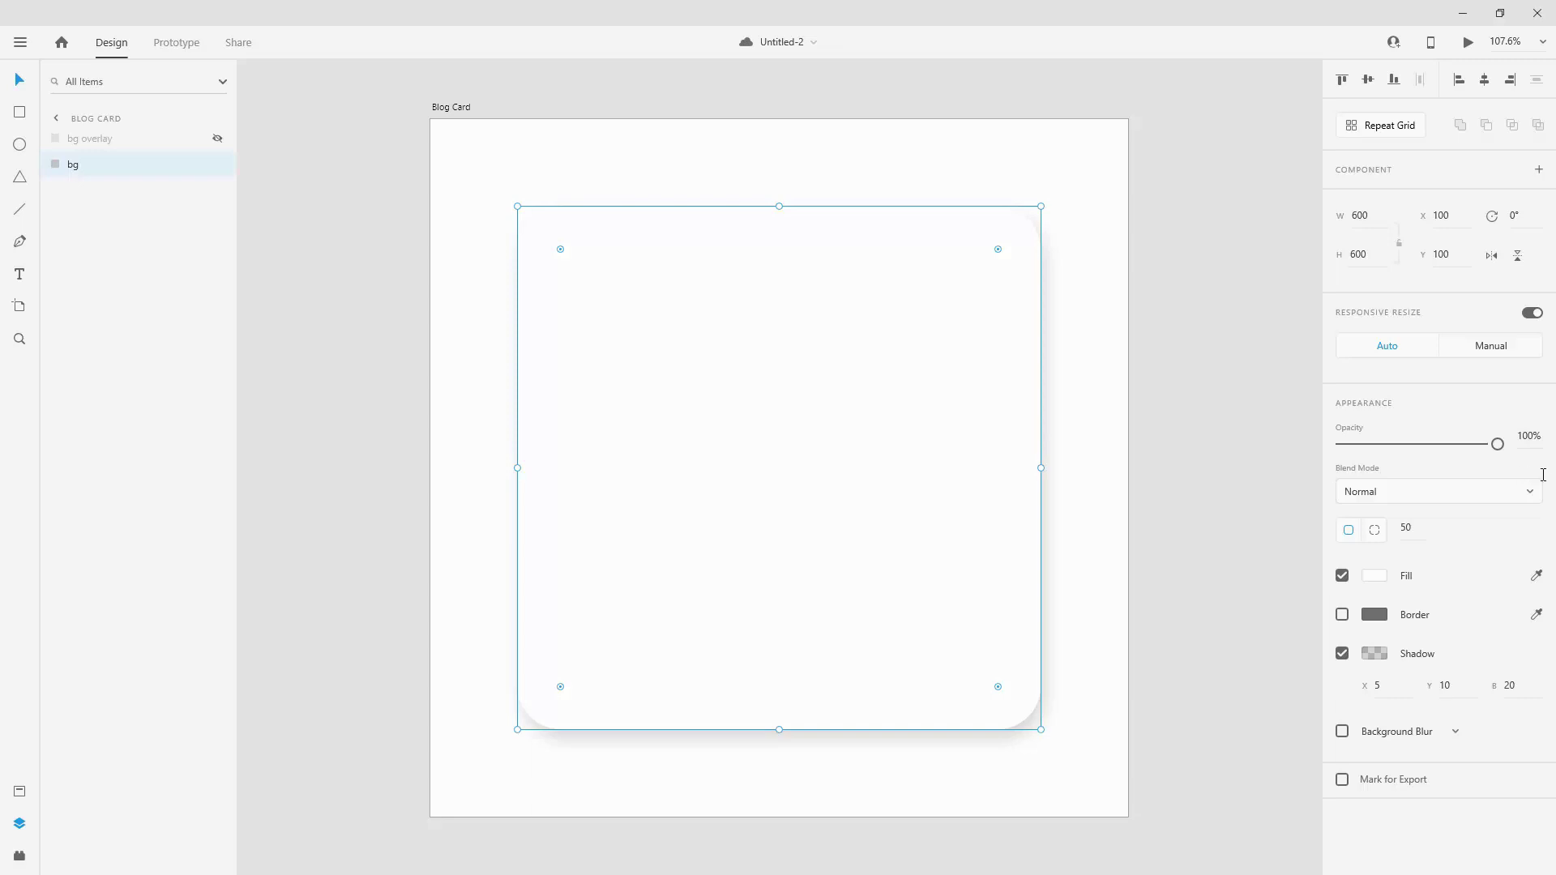
Step: Drop the landscape photo into the bg card, enlarge it and shift it left
left_click_drag(1121, 419, 843, 376)
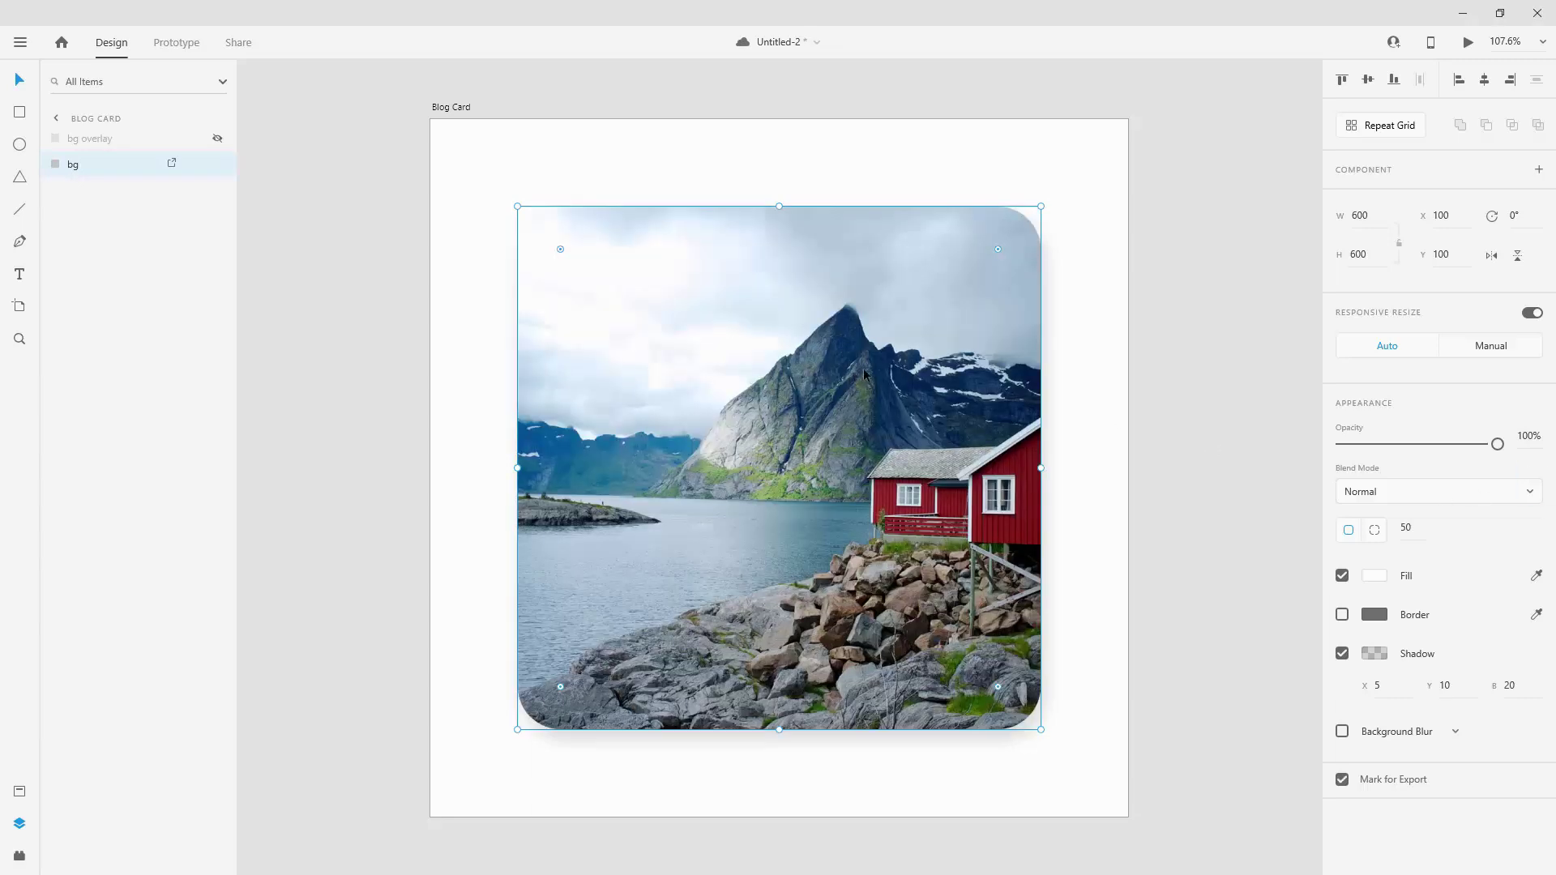
double_click(868, 455)
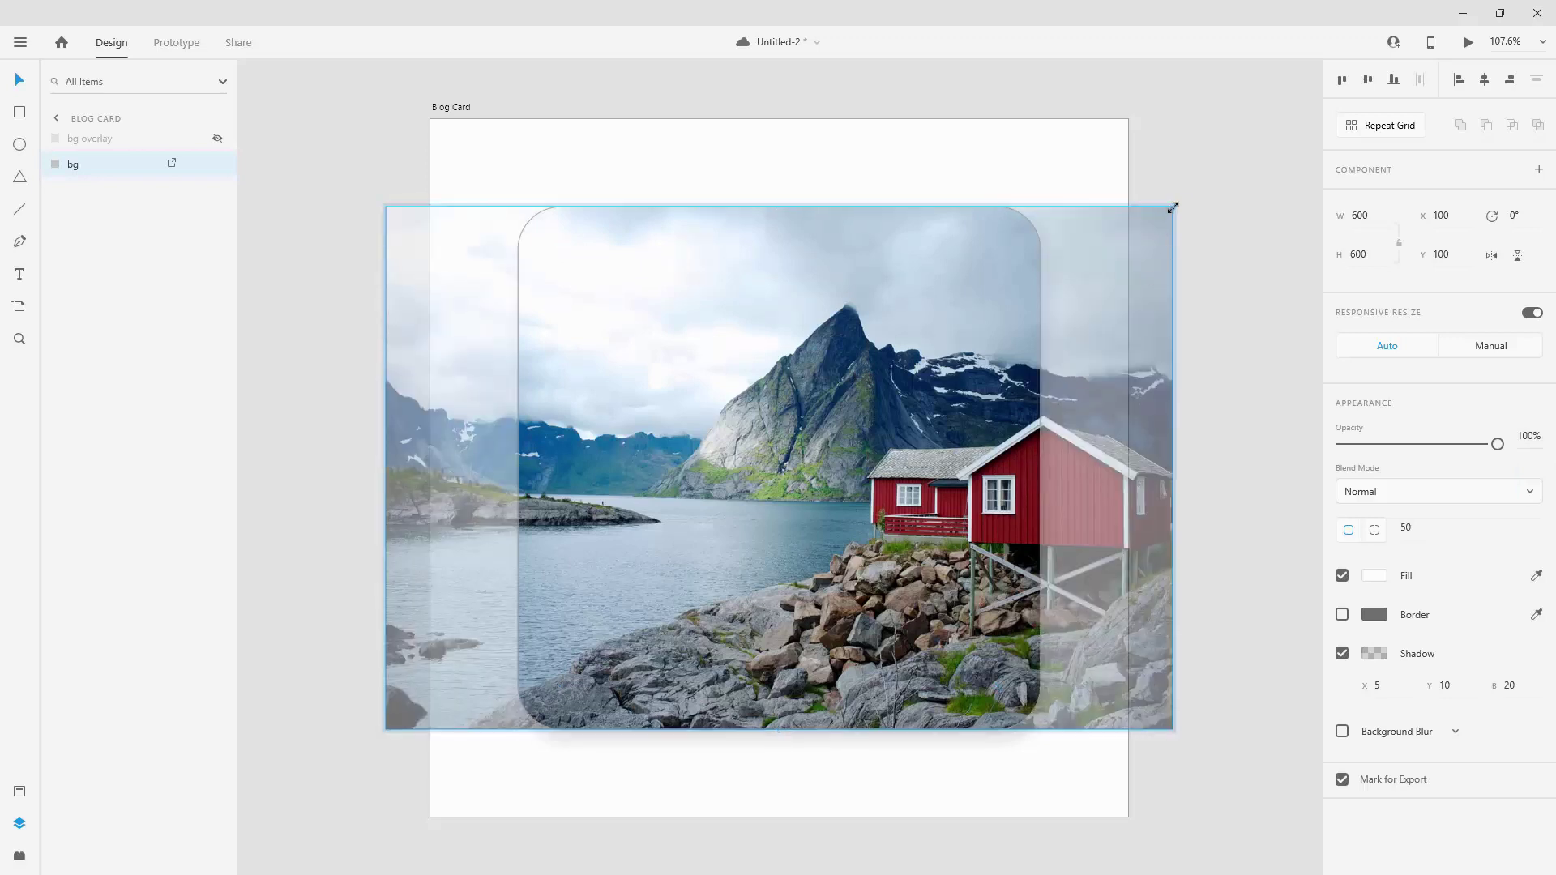
left_click_drag(1172, 208, 1290, 122)
left_click_drag(914, 318, 773, 325)
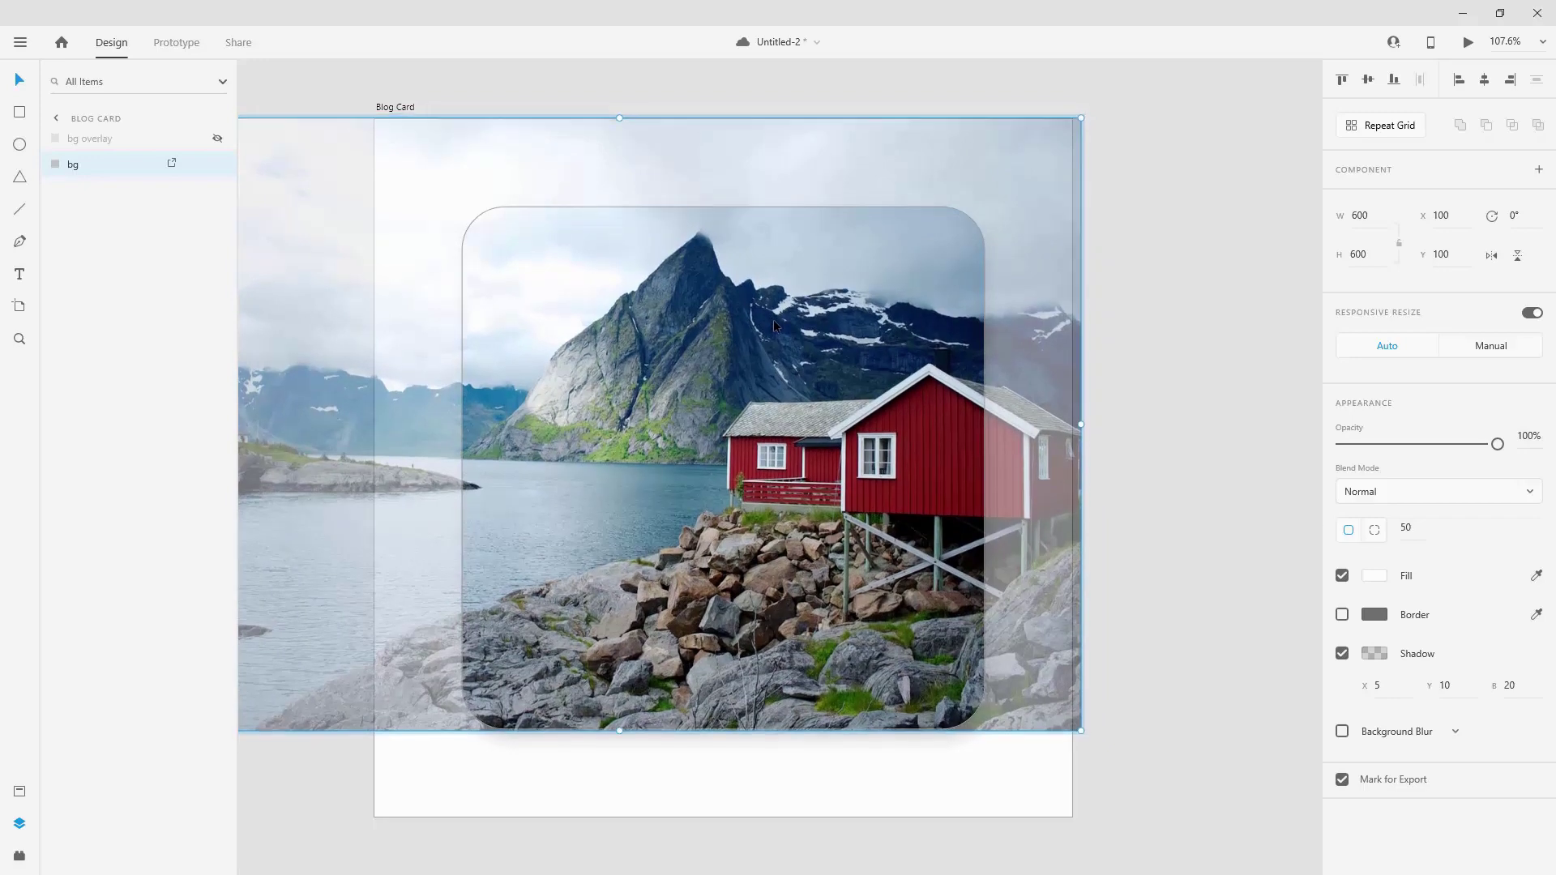
left_click(1112, 230)
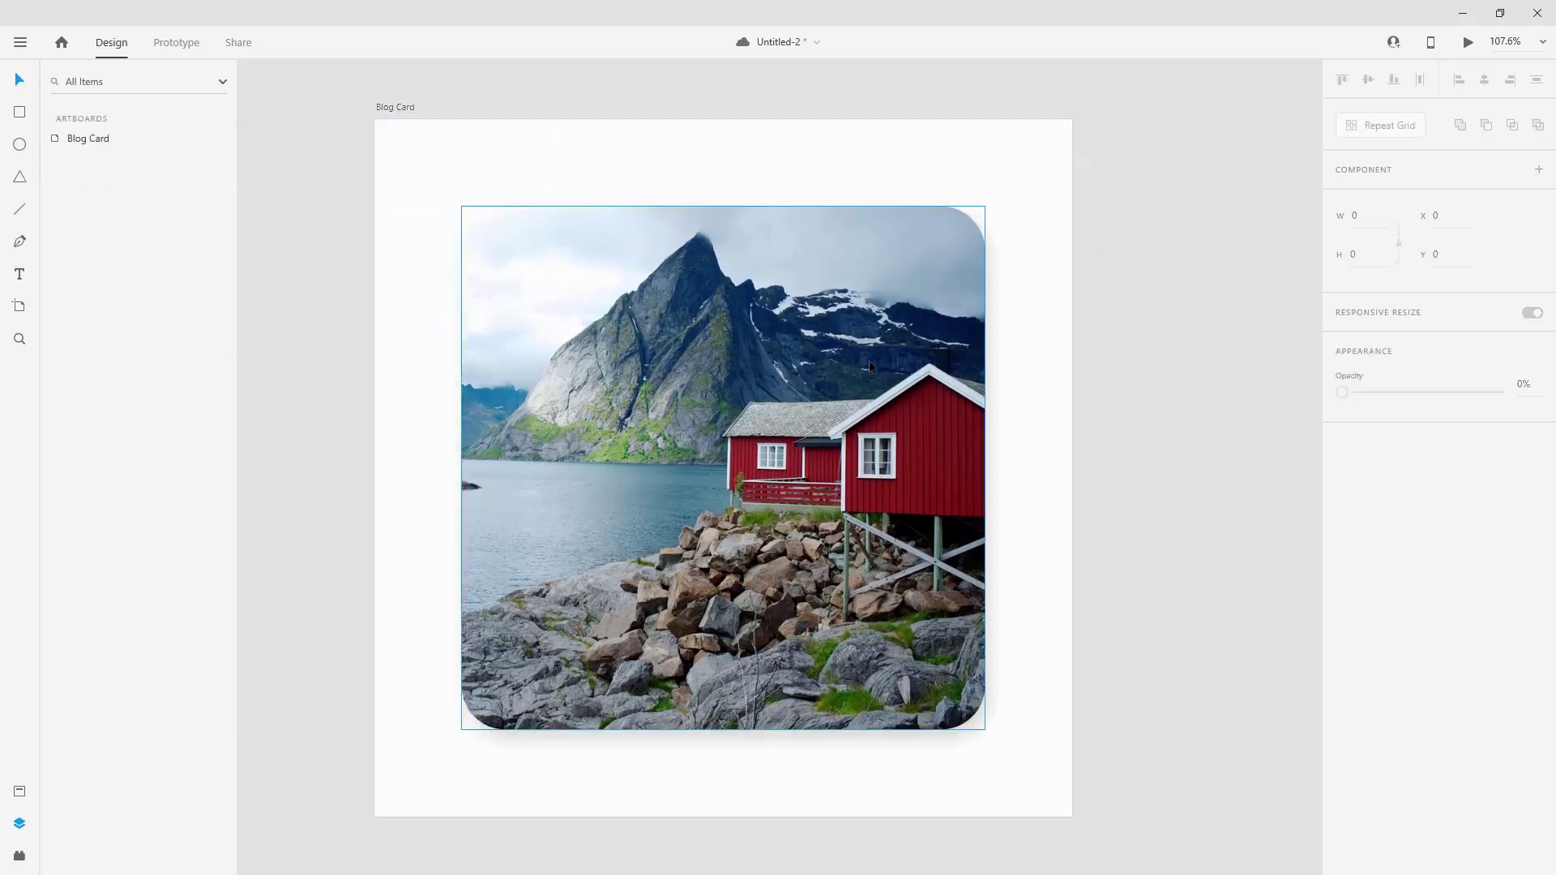
Step: Select the bg photo layer and briefly show, then re-hide, bg overlay
left_click(761, 399)
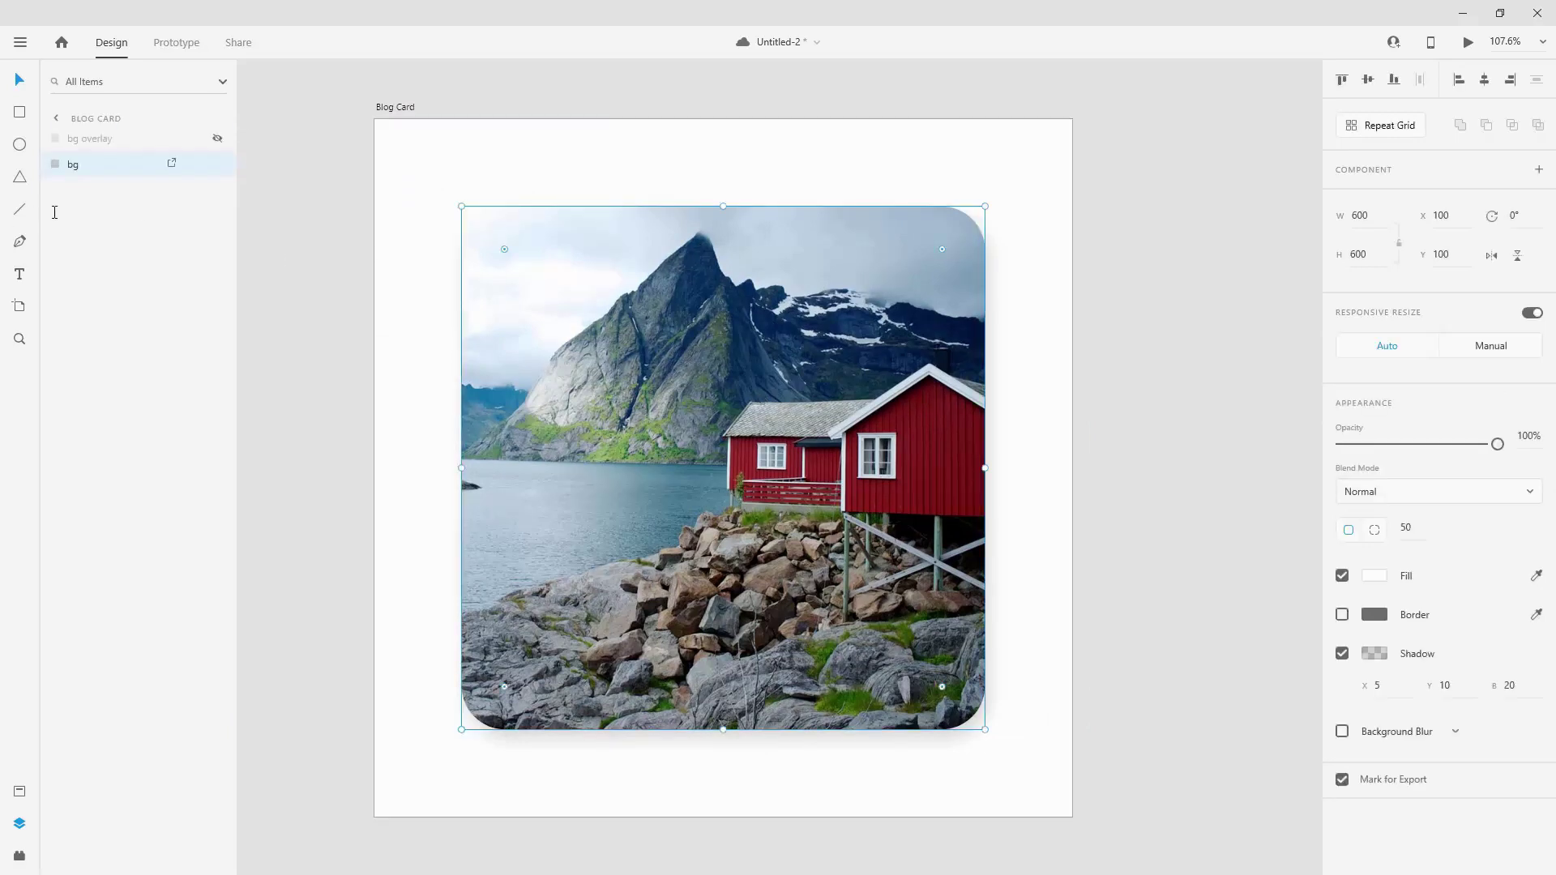
left_click(218, 137)
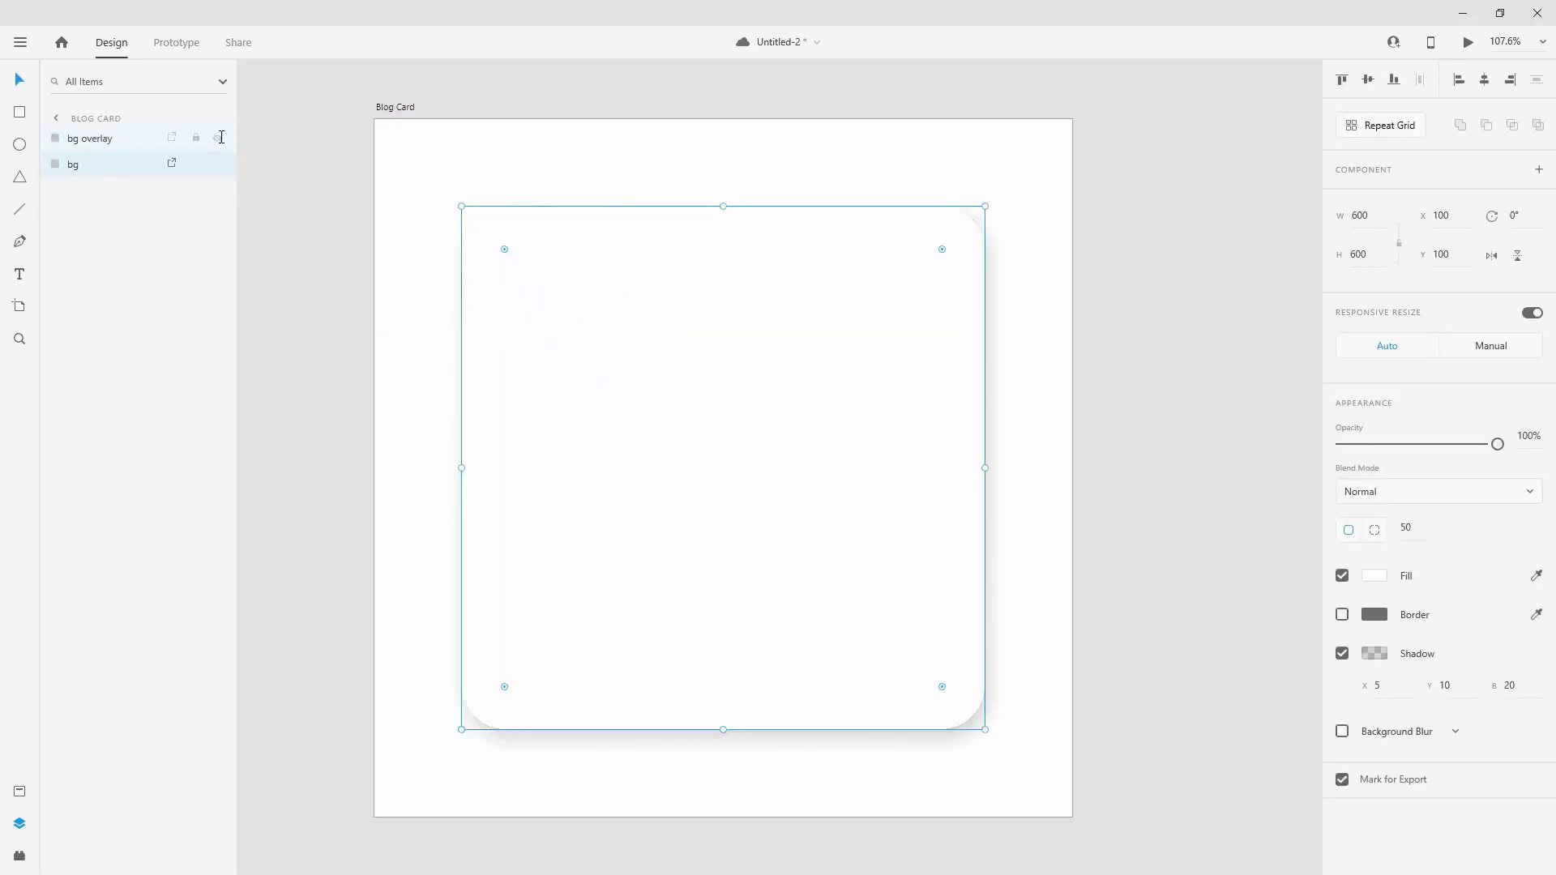
left_click(217, 137)
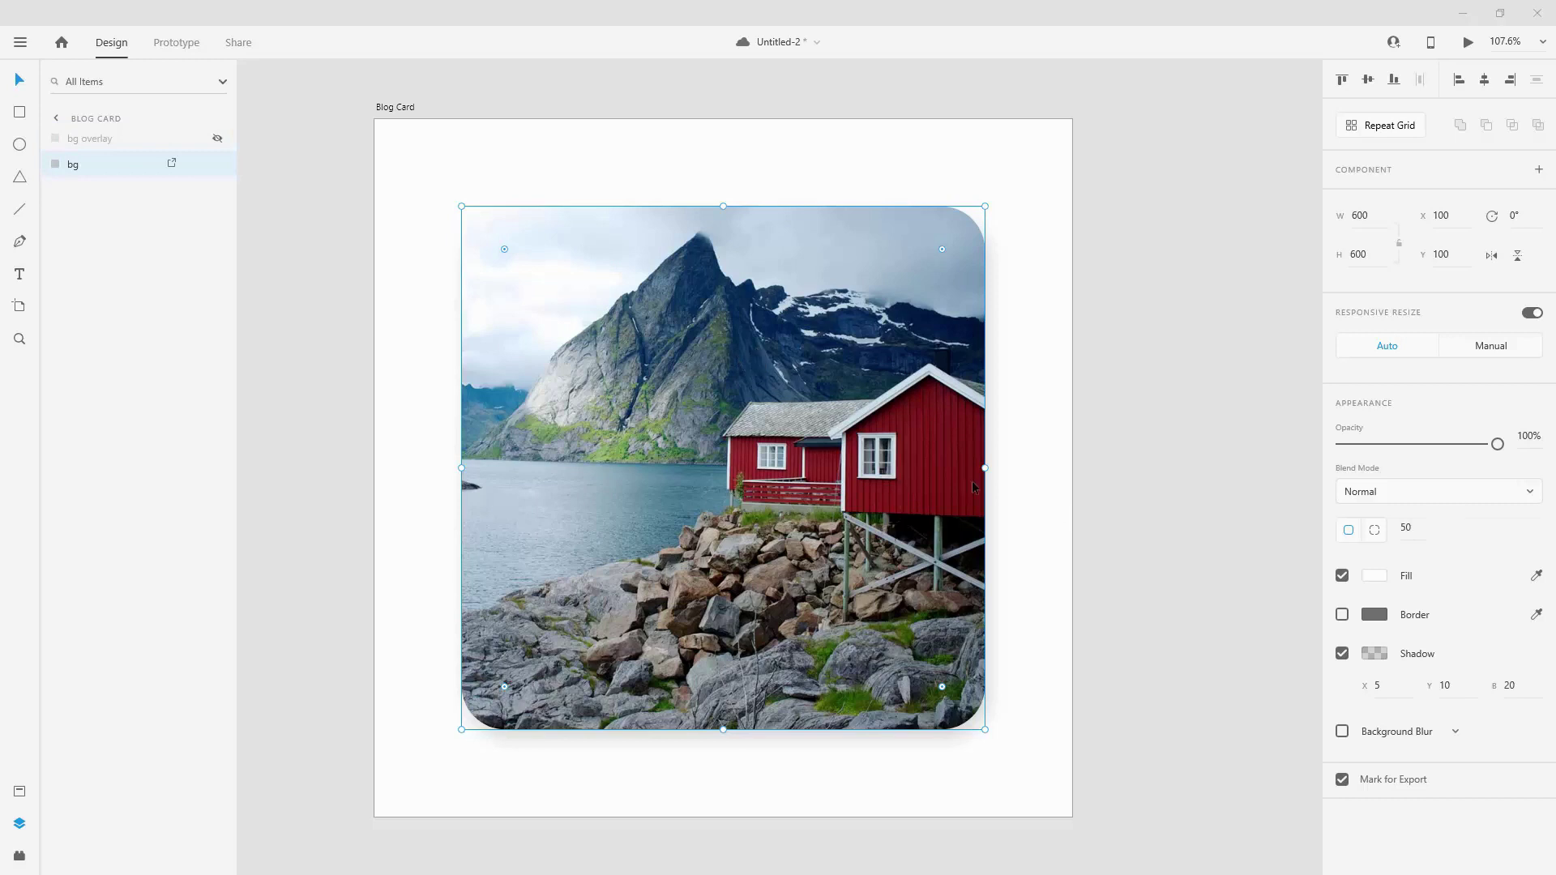
Step: Add a placeholder text layer on the photo styled Raleway, size 28, Bold
left_click(19, 273)
left_click(554, 491)
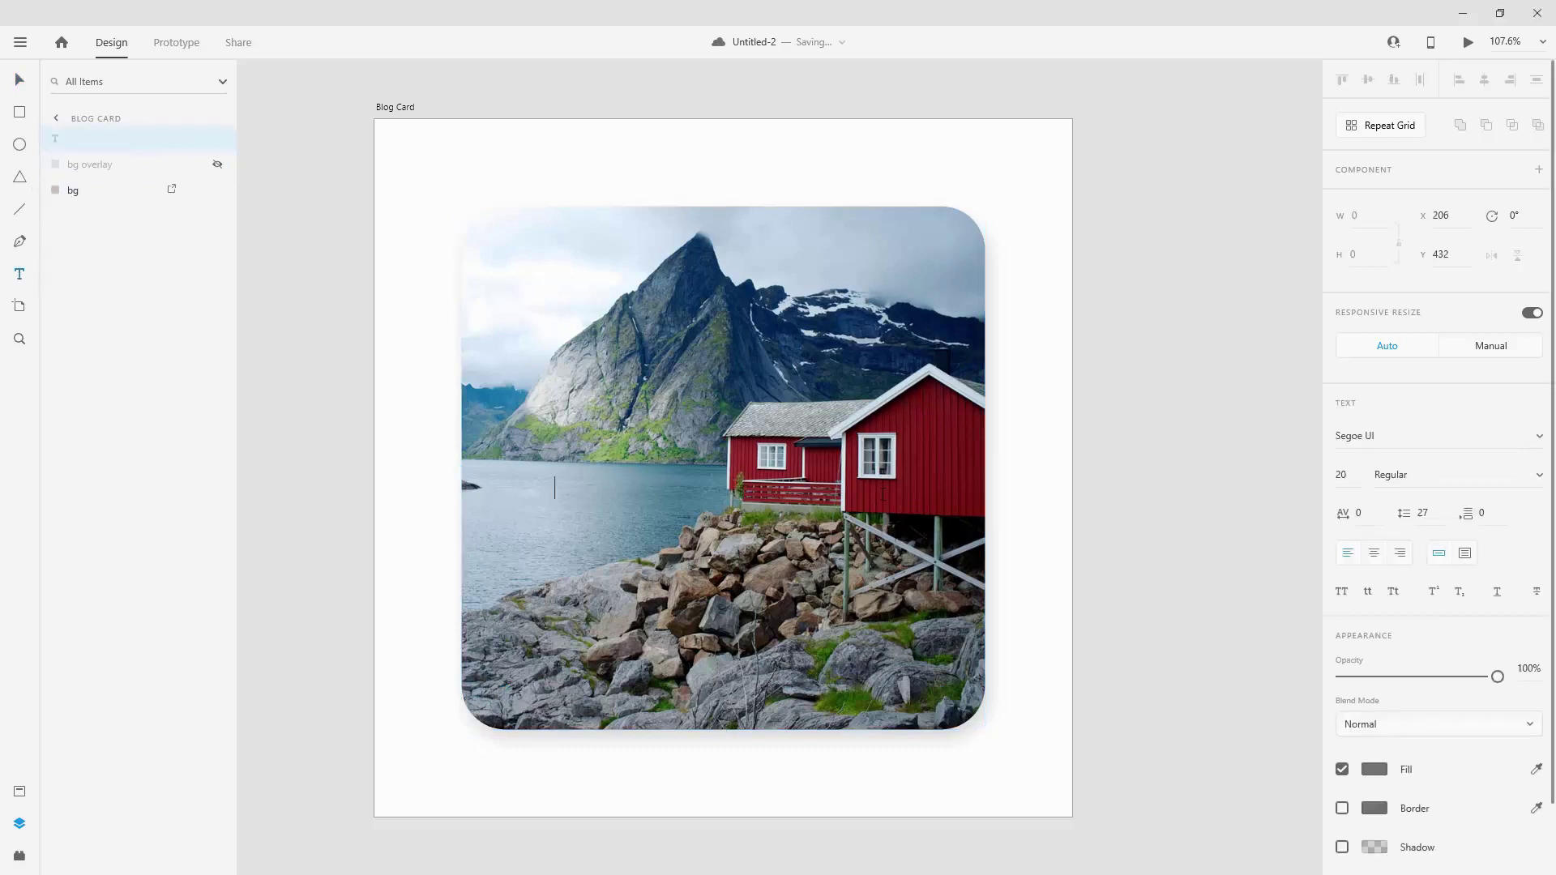
type("Radad")
key("ctrl+a")
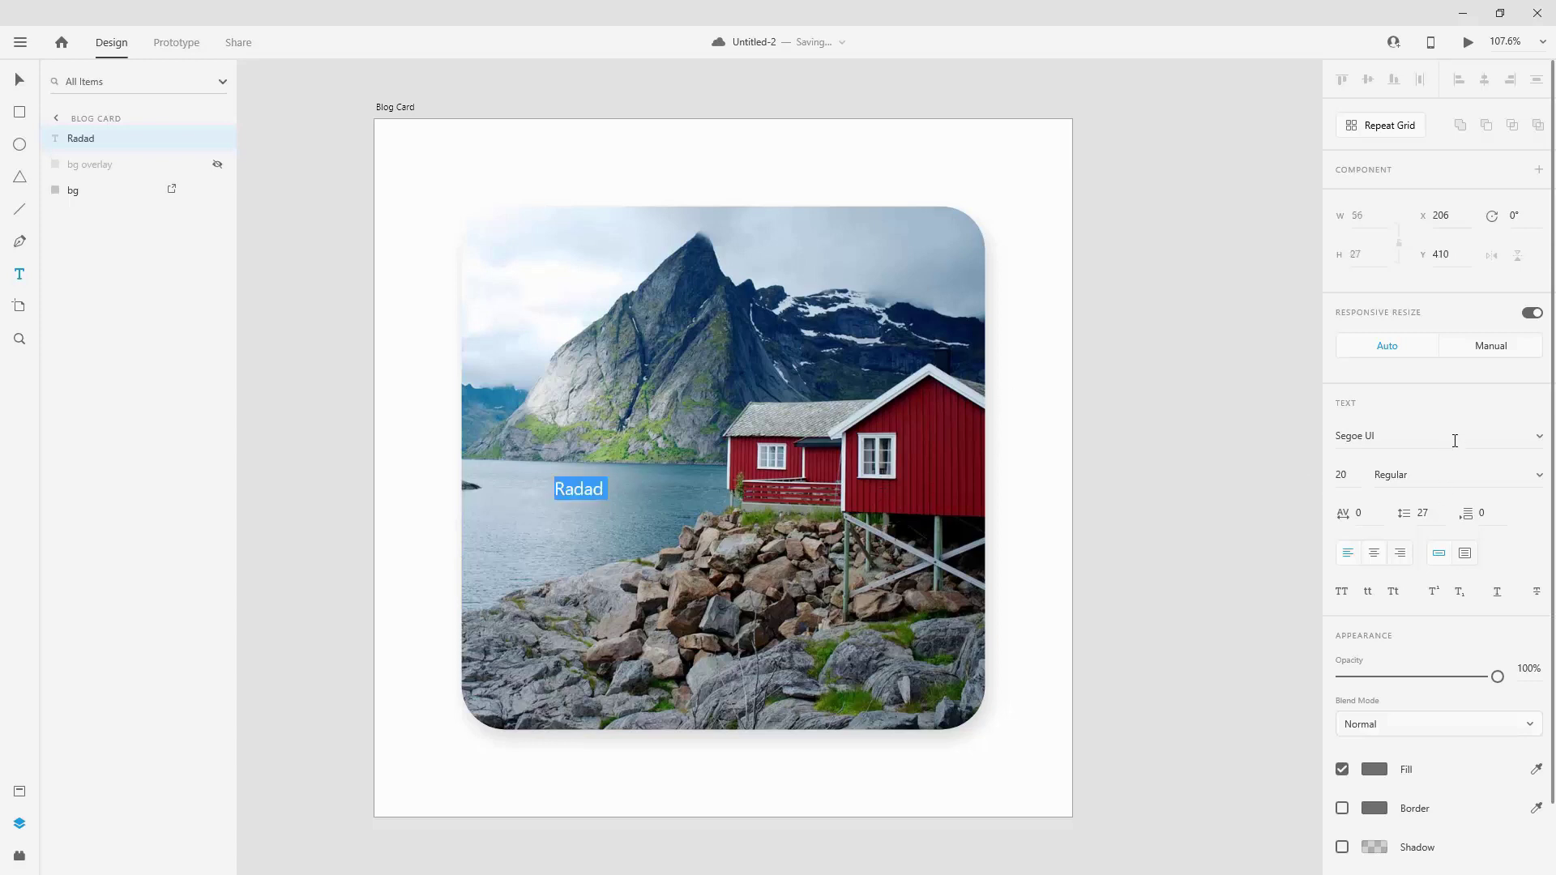
left_click(1455, 437)
type("Raleway")
key("Return")
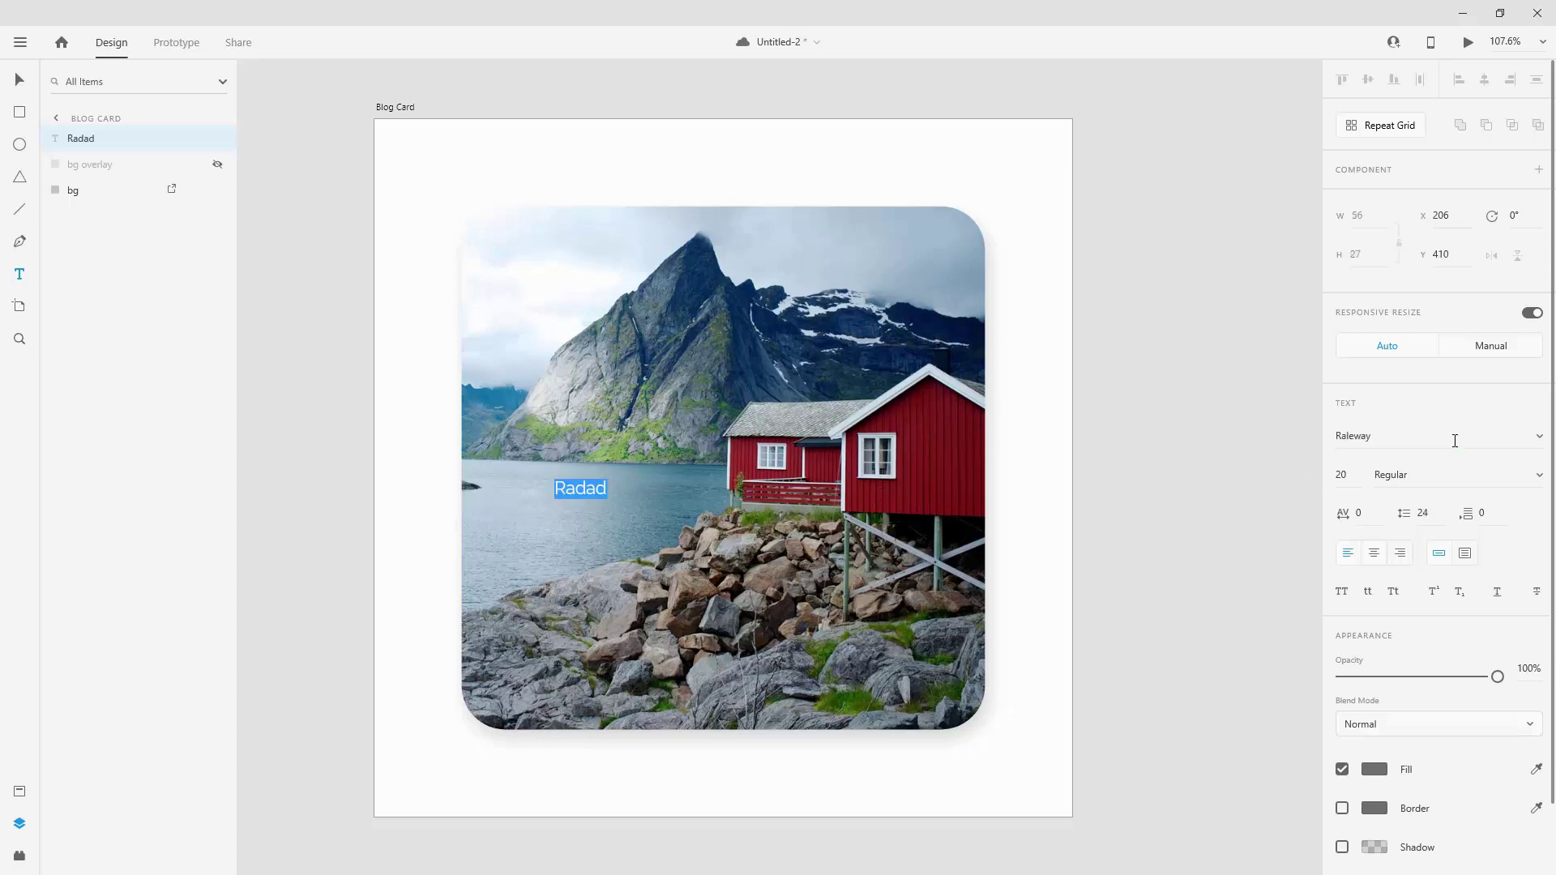
left_click(1348, 474)
type("28")
key("Return")
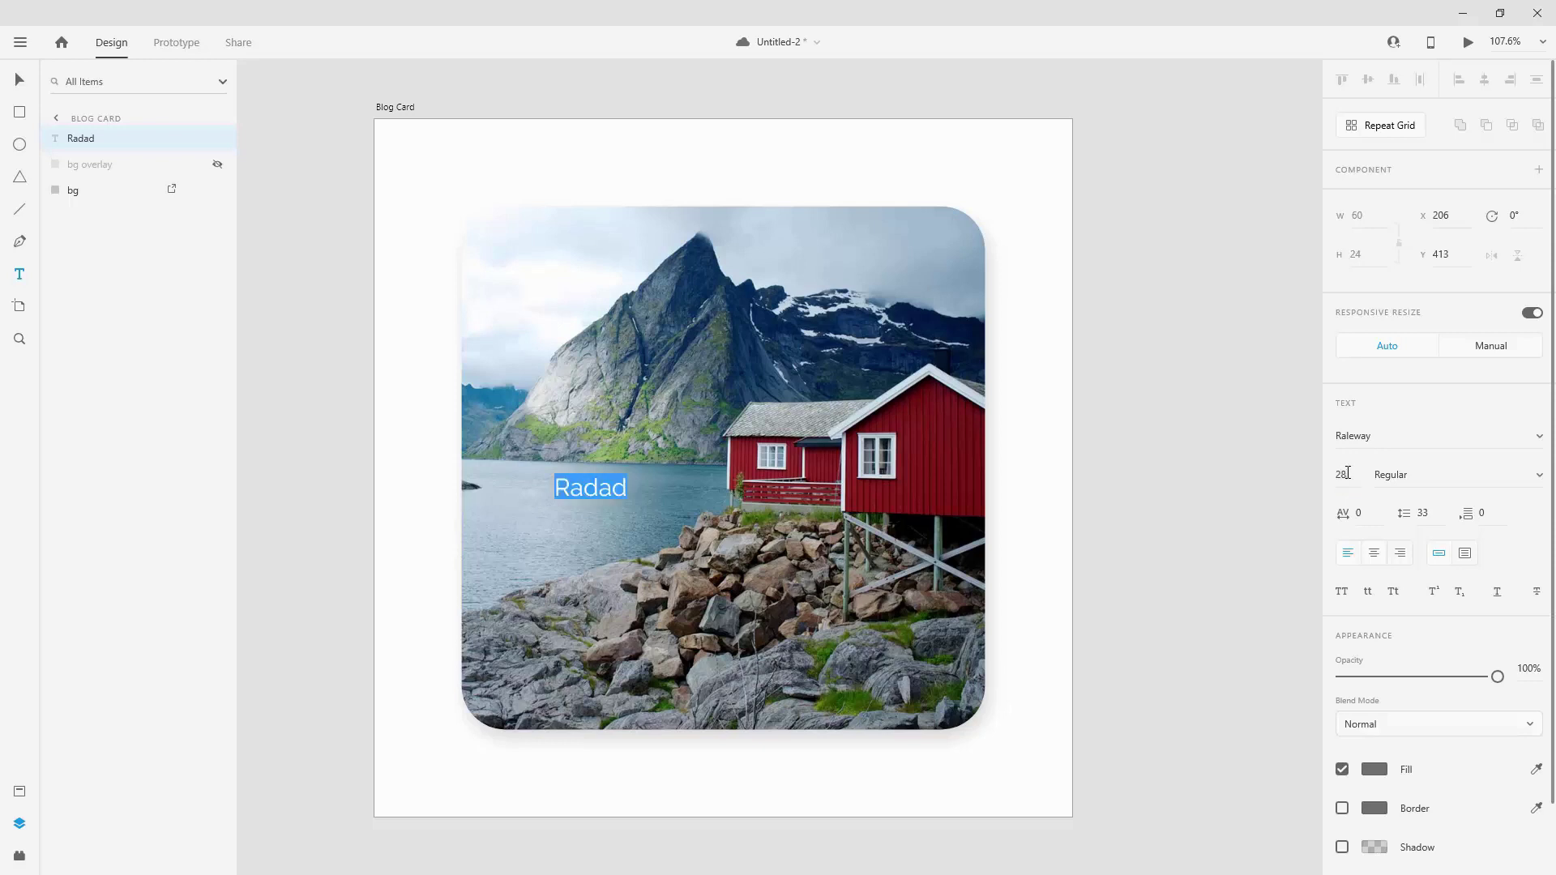
left_click(1522, 468)
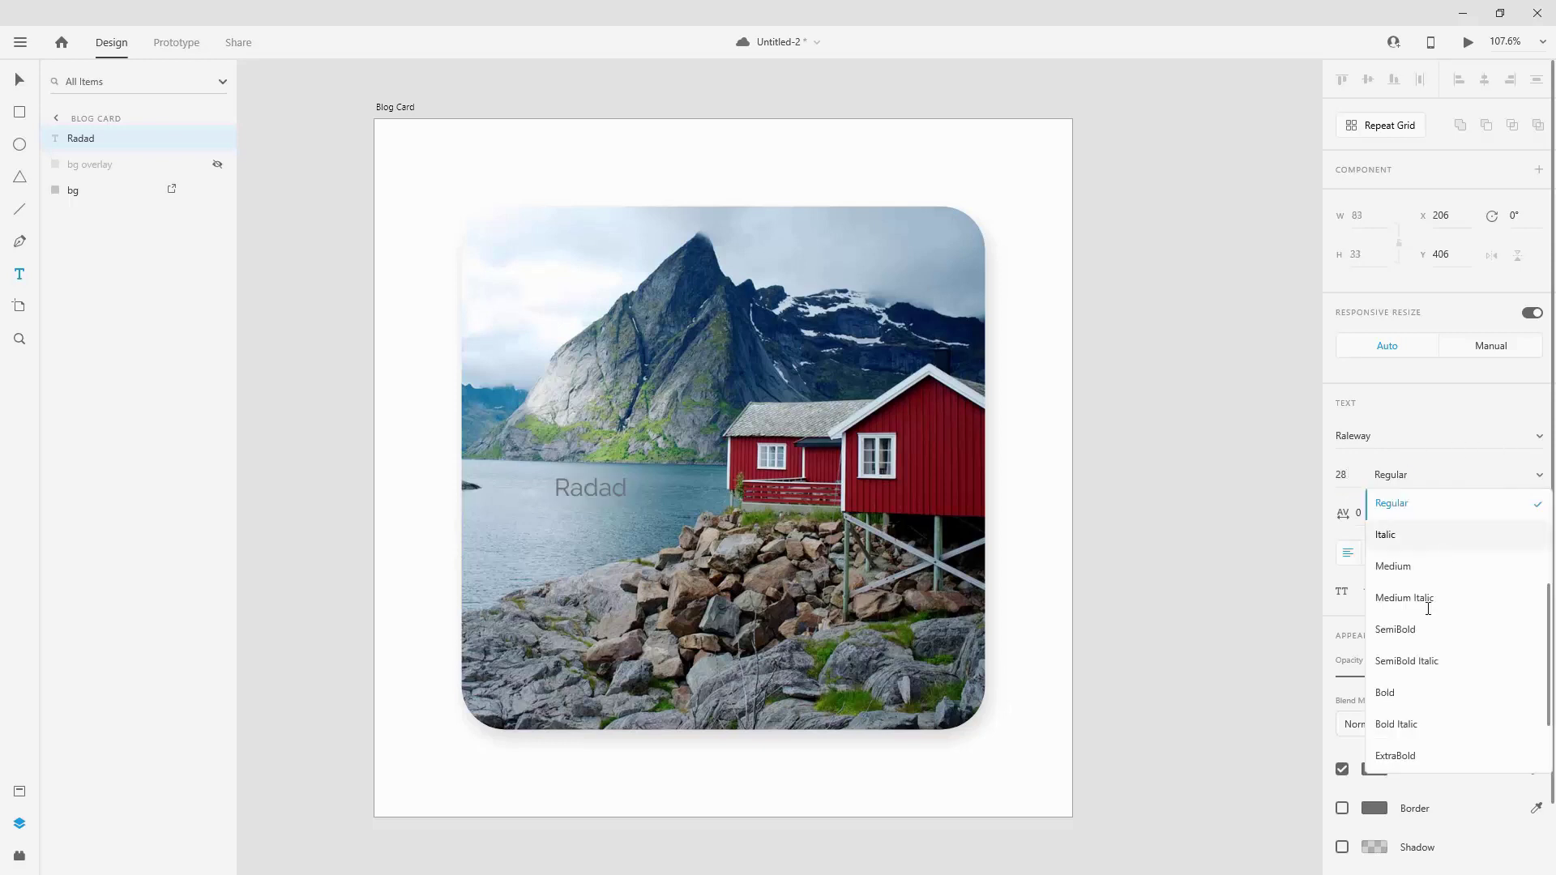
left_click(1418, 693)
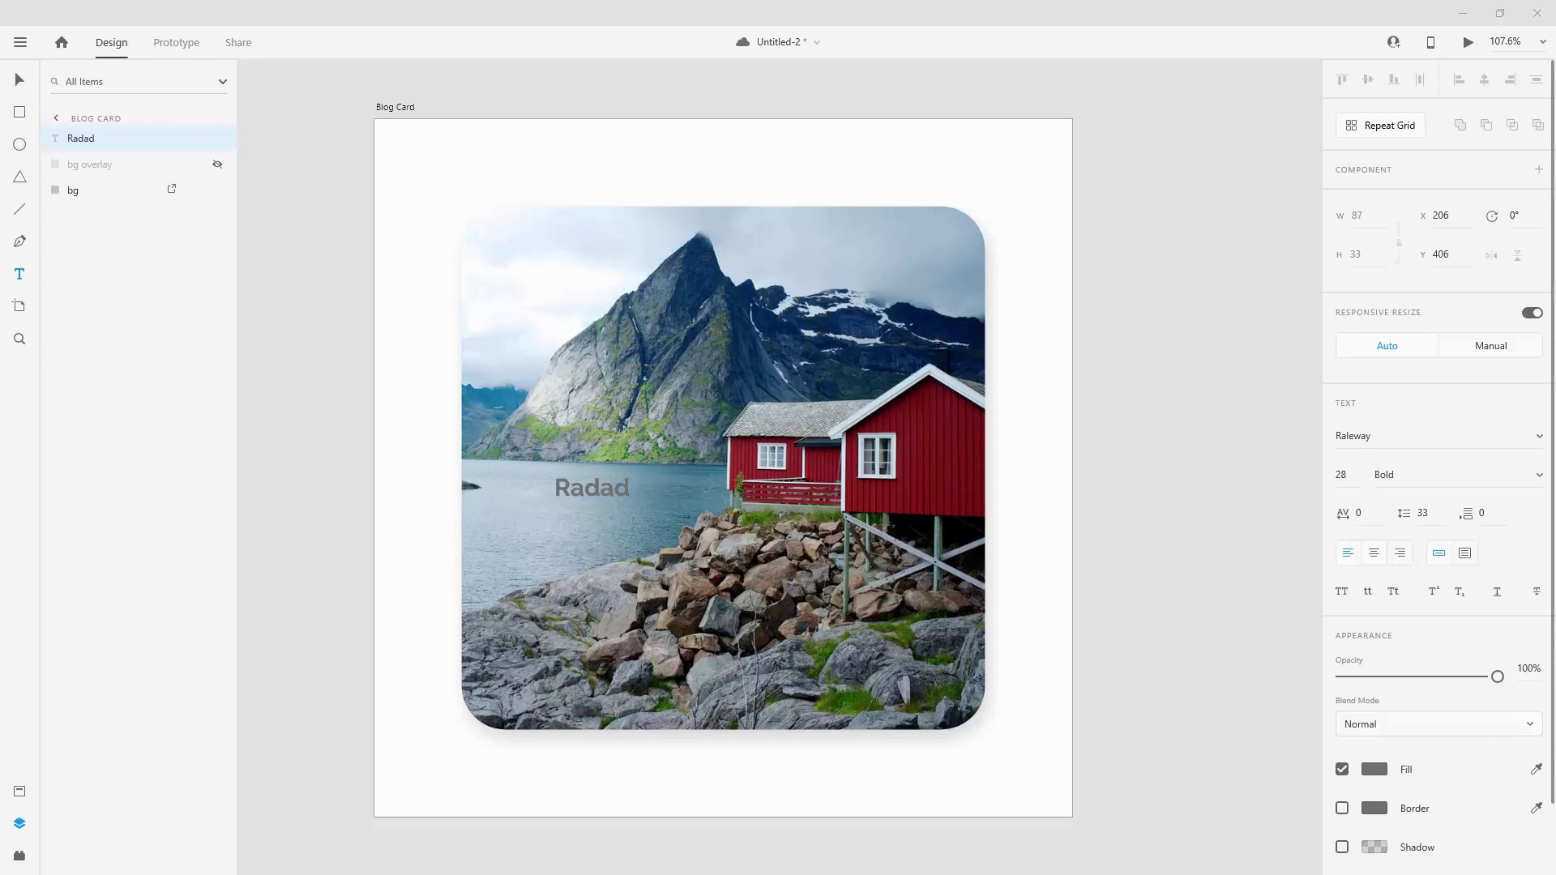
Step: Paste the title 'Eliassen Rorbuer, Hamnøy, Norway' and position it at 140, 415
left_click(605, 493)
double_click(605, 493)
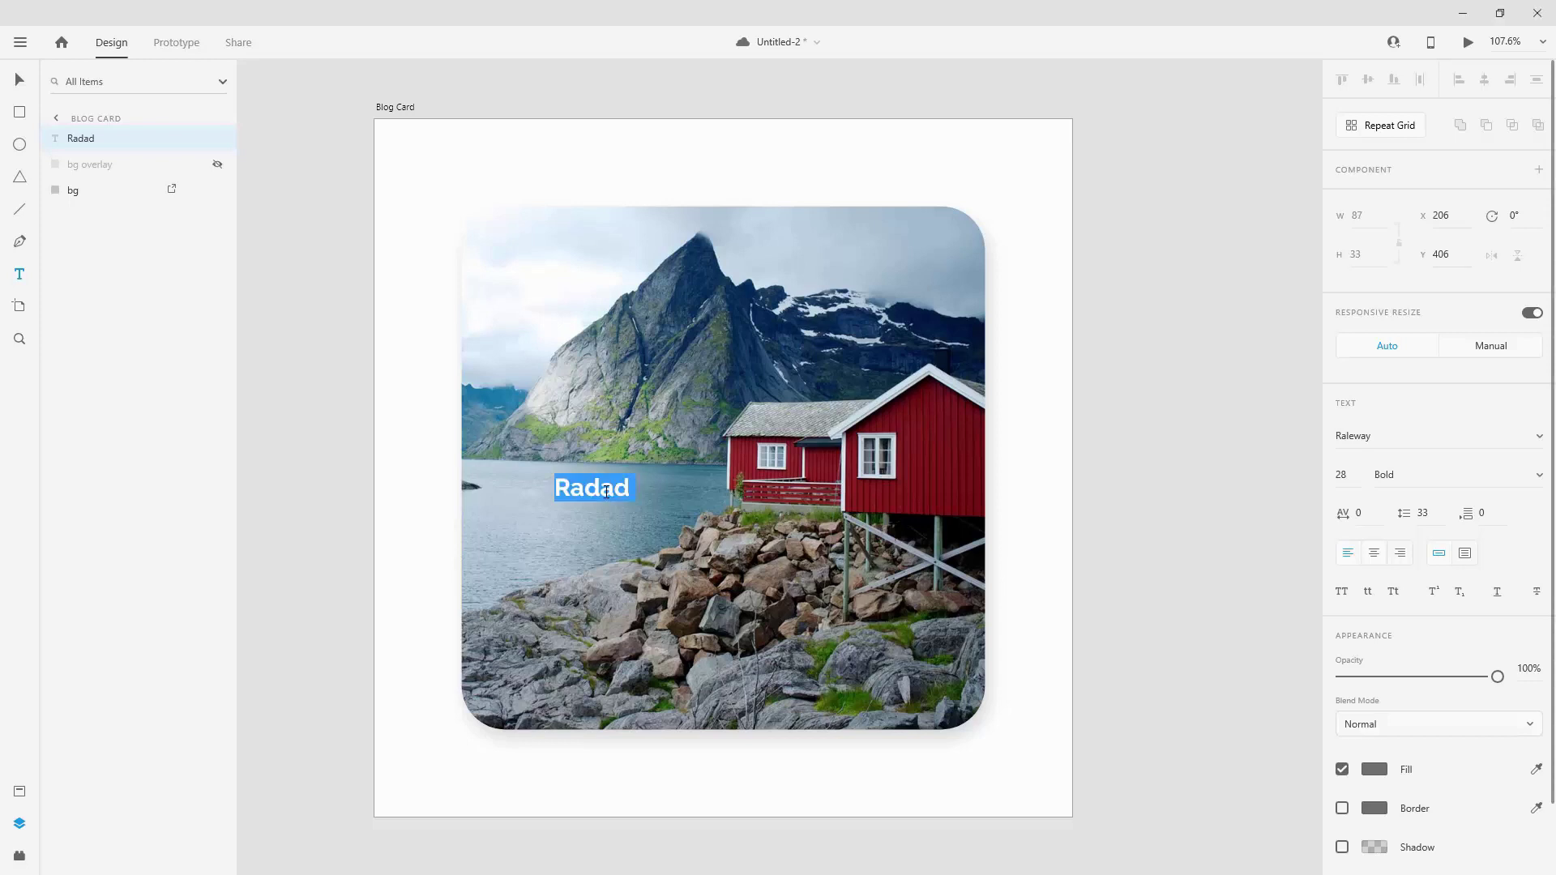
type("Eliassen Rorbuer, Hamnøy, Norway")
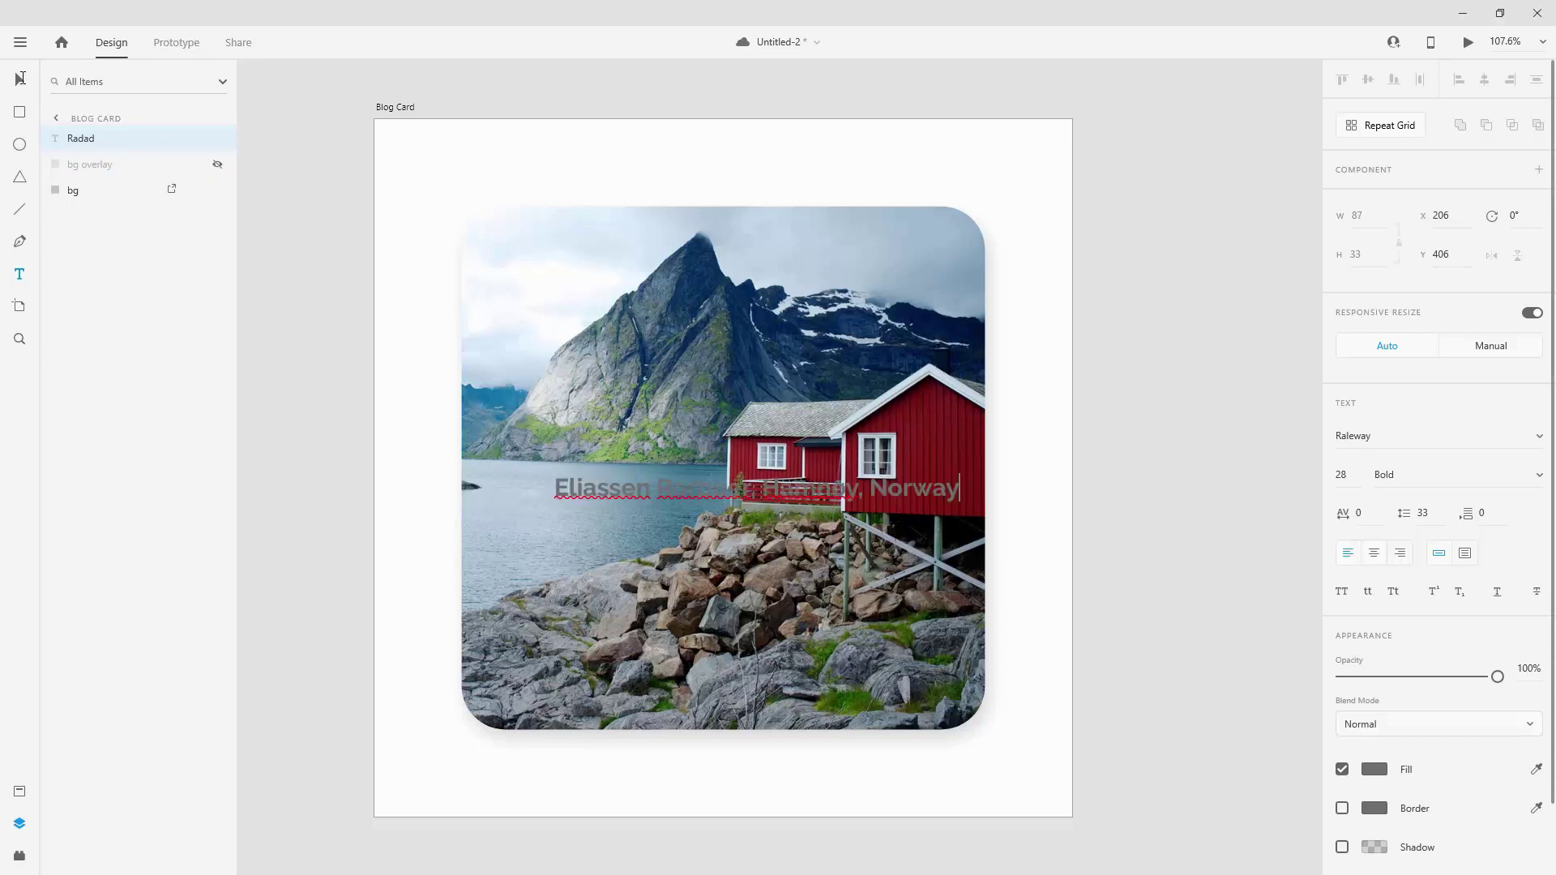
key("Escape")
left_click_drag(850, 502, 797, 502)
left_click_drag(697, 496, 688, 494)
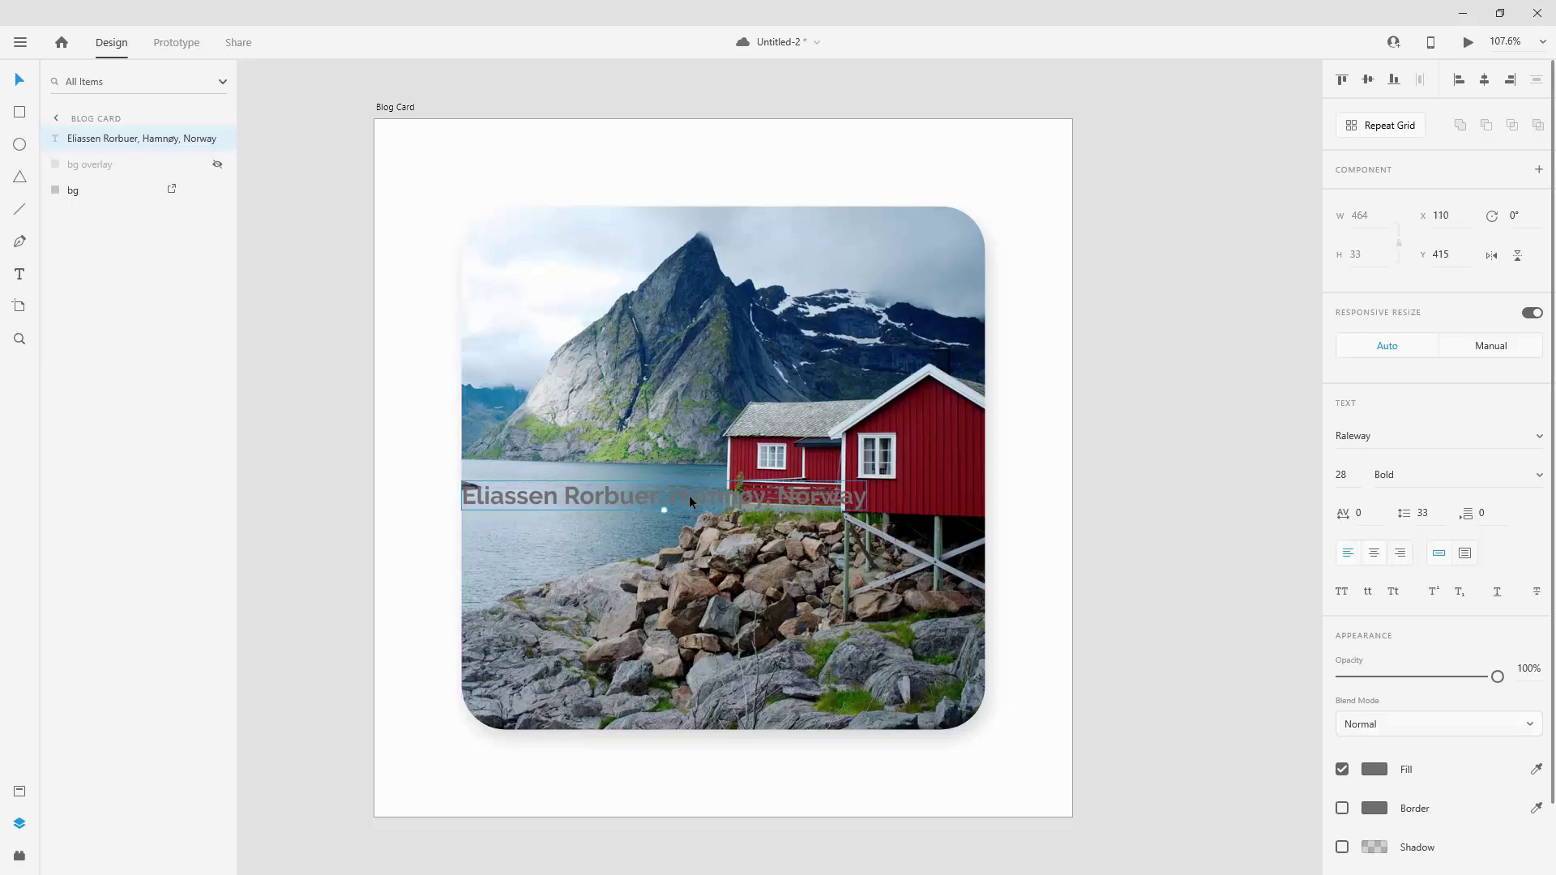
key("shift+Right")
key("shift+Right")
key("shift+Right")
key("shift+Right")
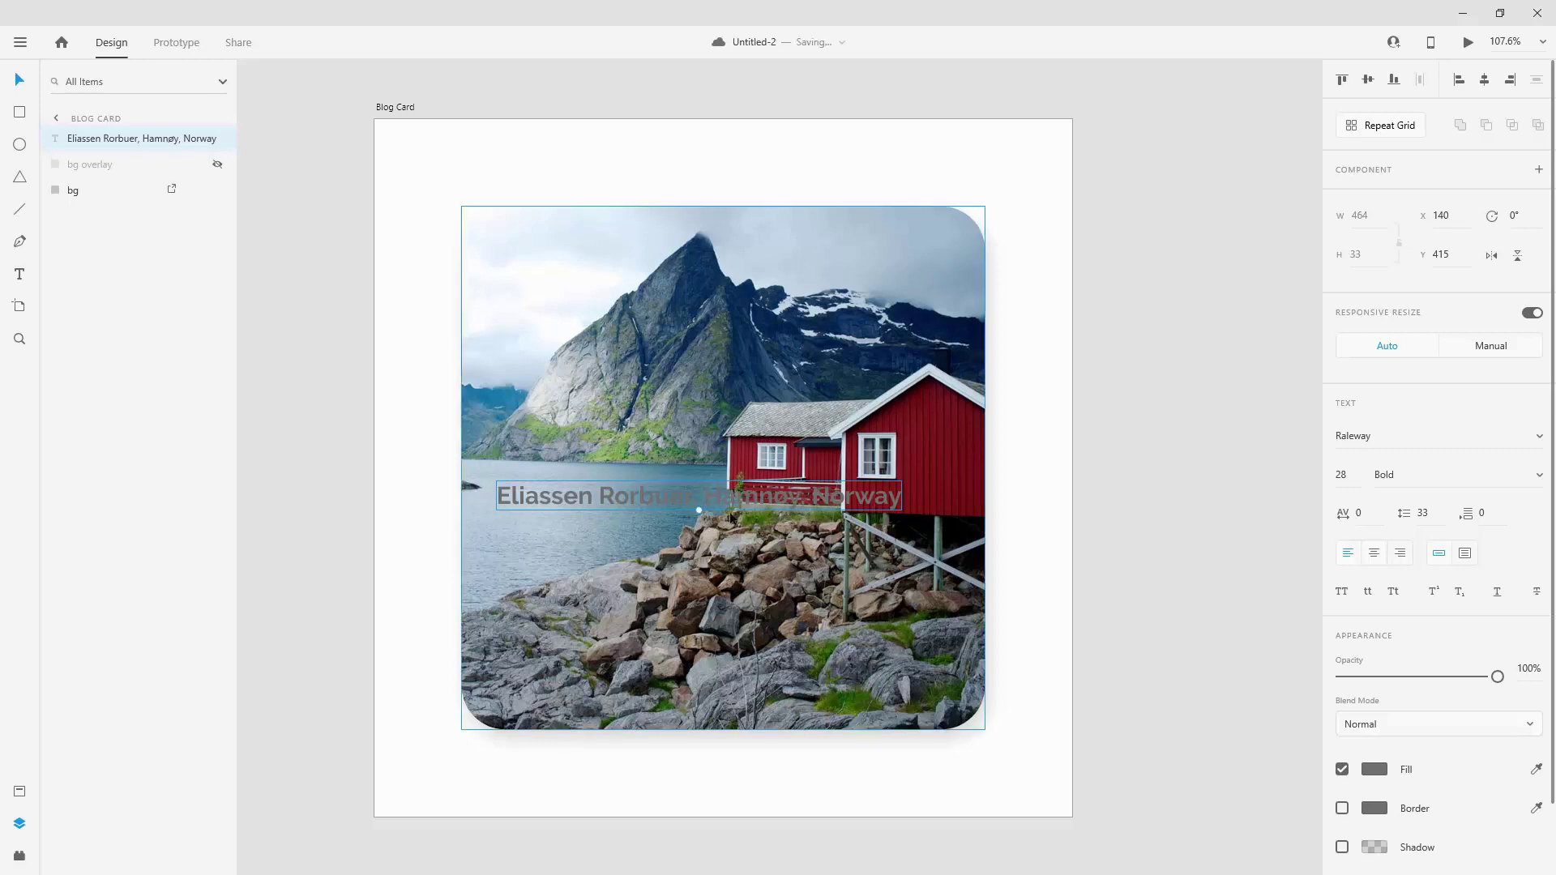
Step: Duplicate the title below itself and restyle the copy as Raleway Regular 18
key("ctrl+d")
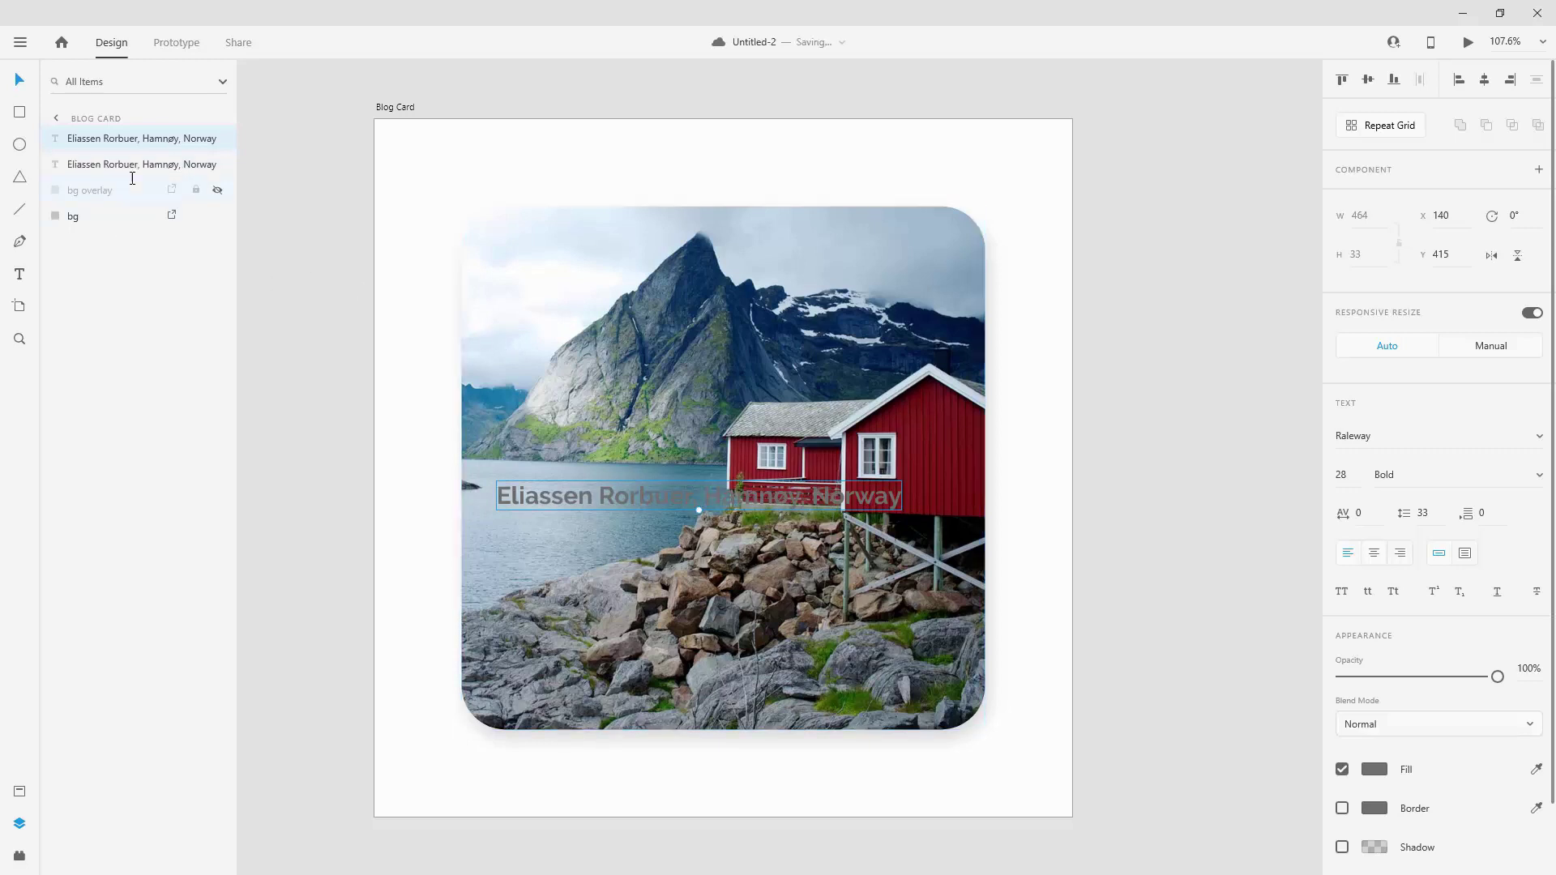
left_click(95, 164)
key("shift+Down")
key("shift+Down")
key("shift+Down")
key("shift+Down")
key("shift+Down")
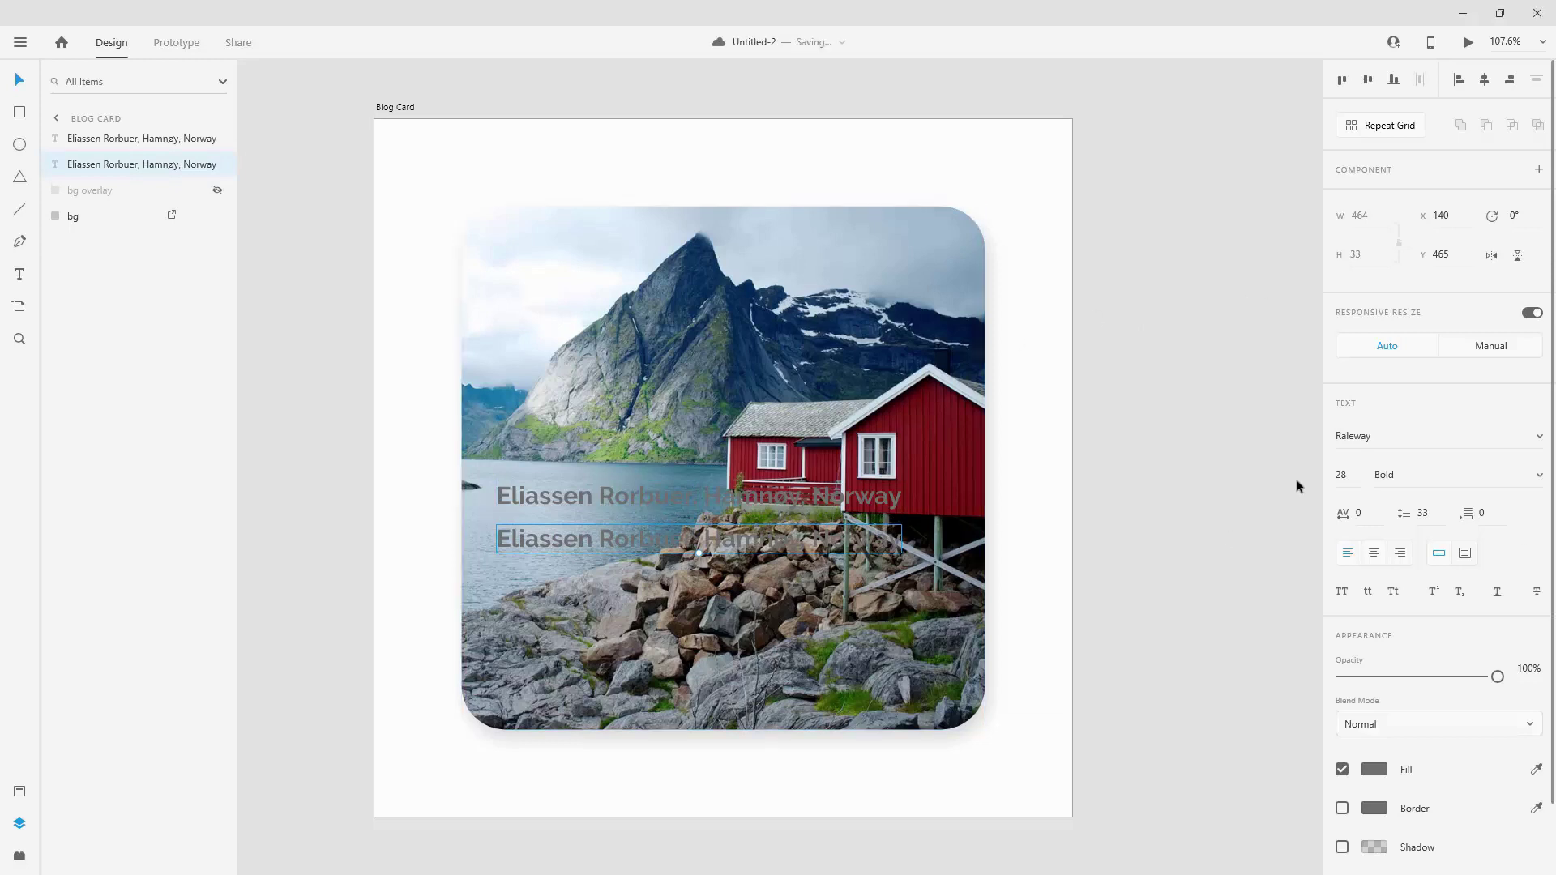
left_click(1339, 474)
type("18")
key("Return")
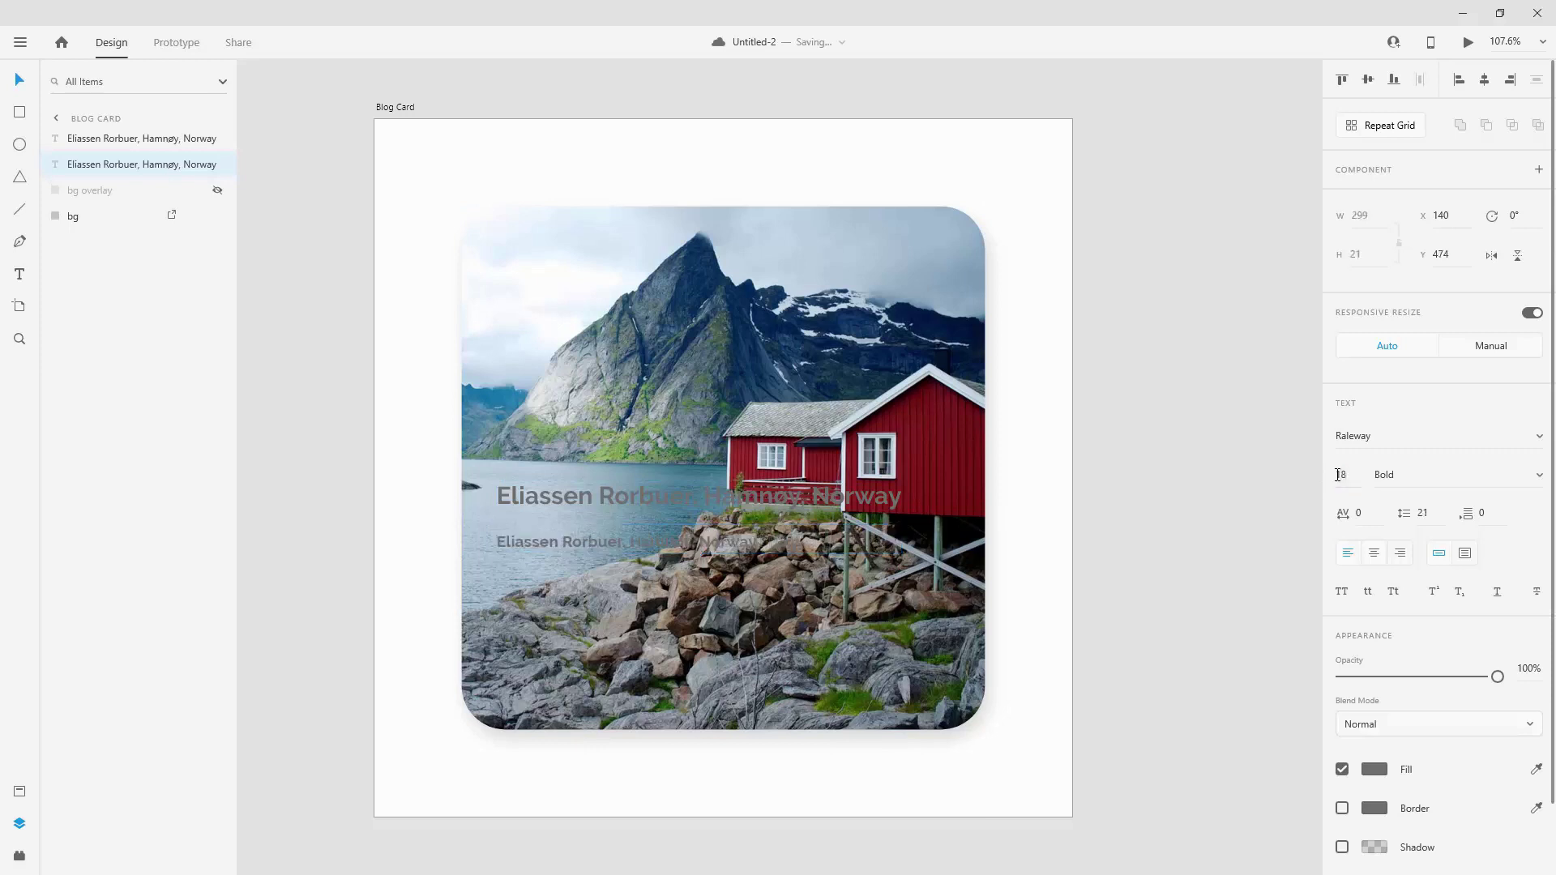
left_click(1539, 474)
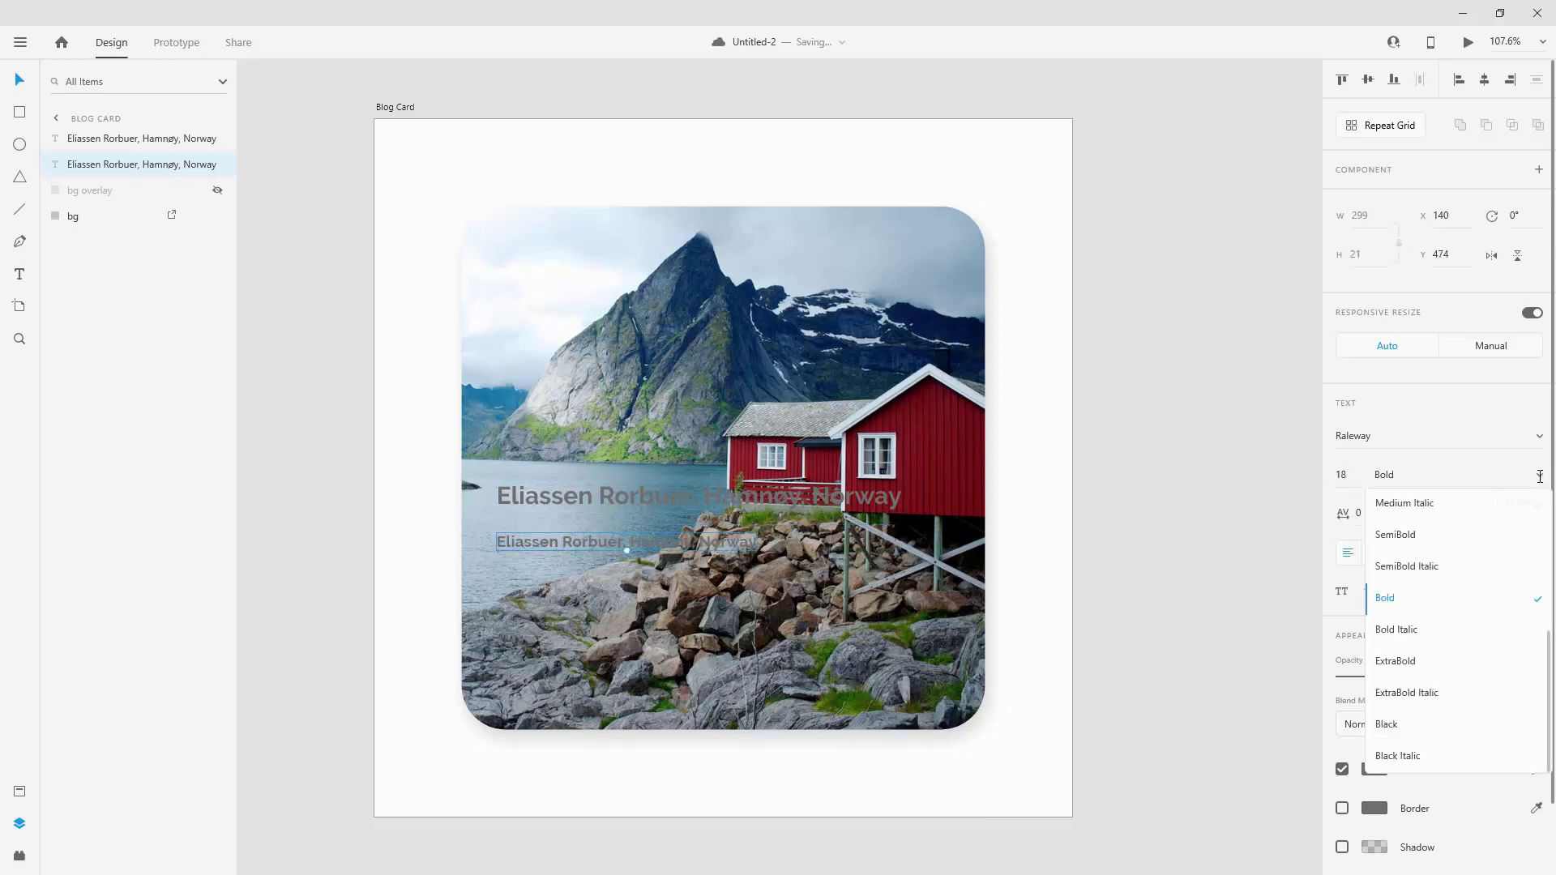
scroll(1417, 591, "up", 3)
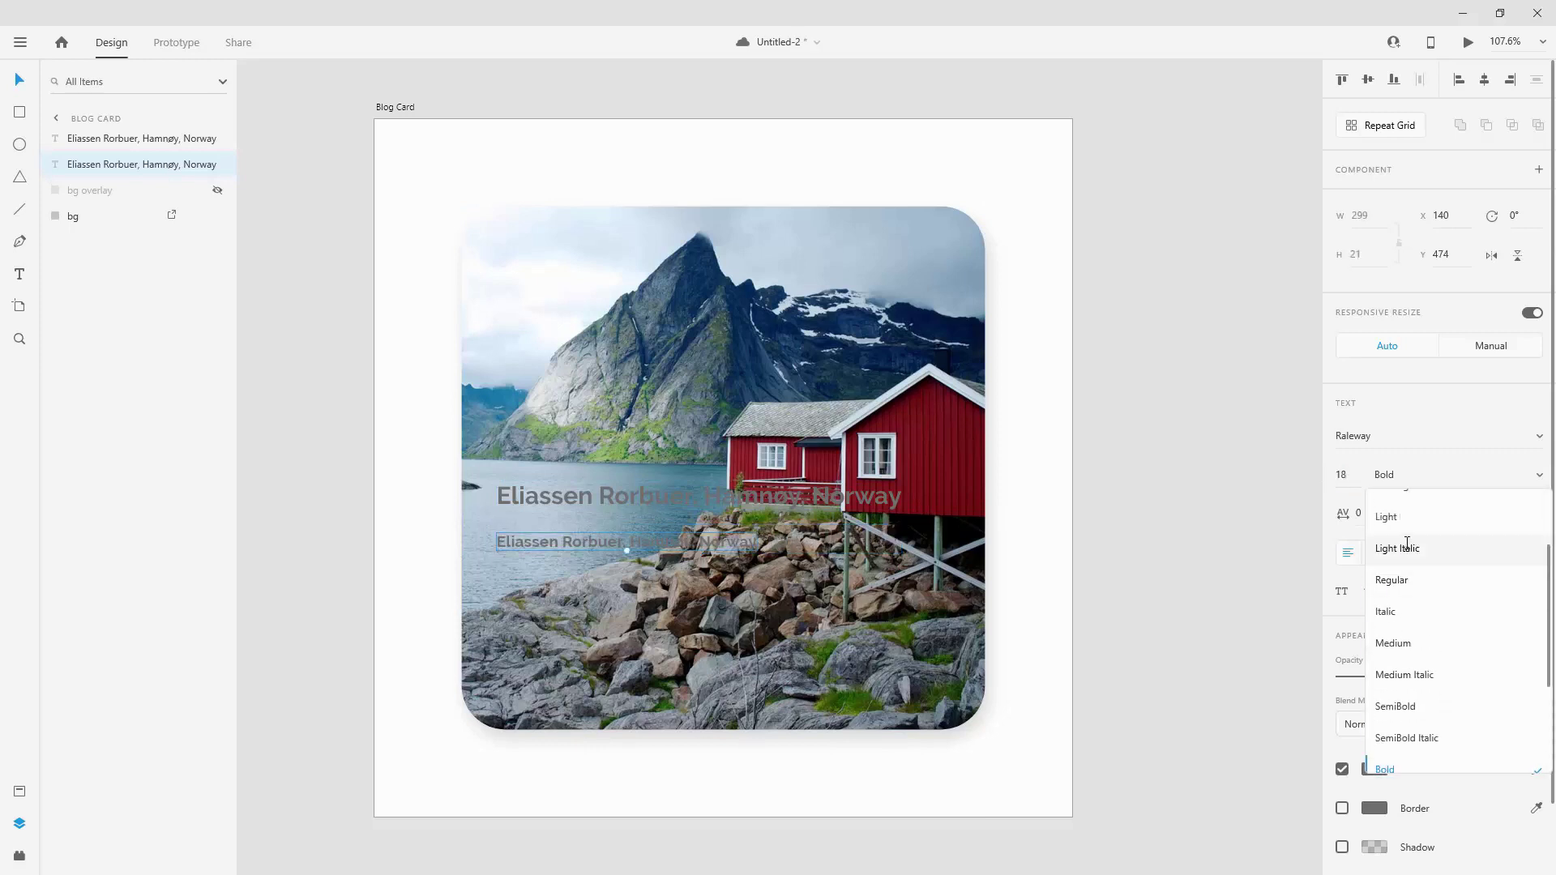
left_click(1407, 581)
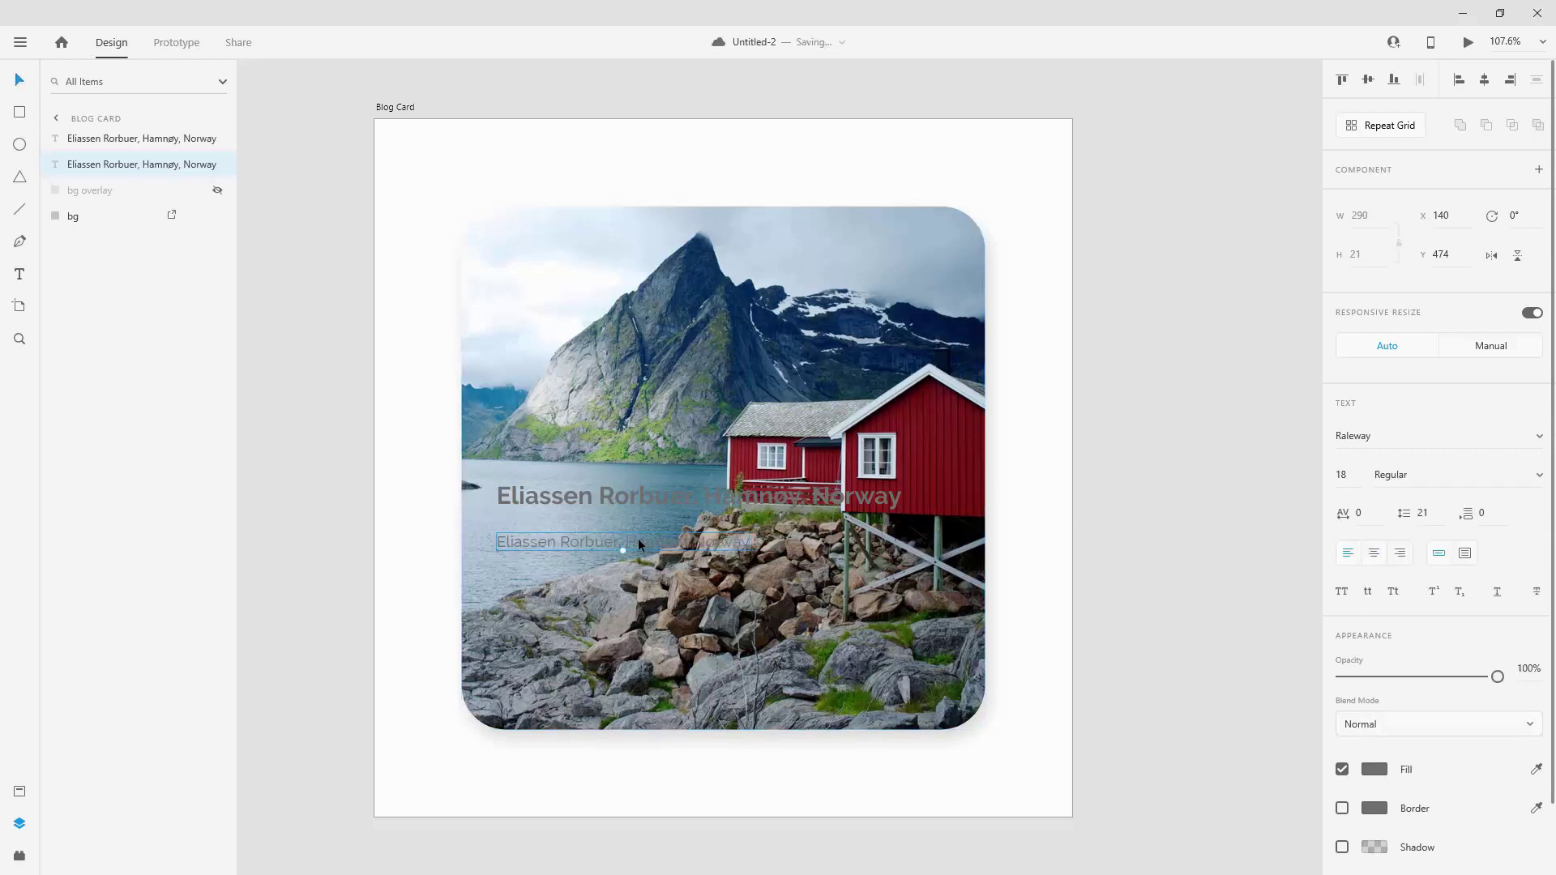
Step: Place the subtitle under the title as a fixed-width text box and shift the title right
left_click_drag(638, 538, 640, 512)
key("Down")
key("Down")
key("Down")
key("Down")
key("Down")
key("Down")
key("Down")
key("Down")
key("Down")
key("Down")
key("Down")
key("Down")
key("Down")
key("Down")
key("Down")
key("Down")
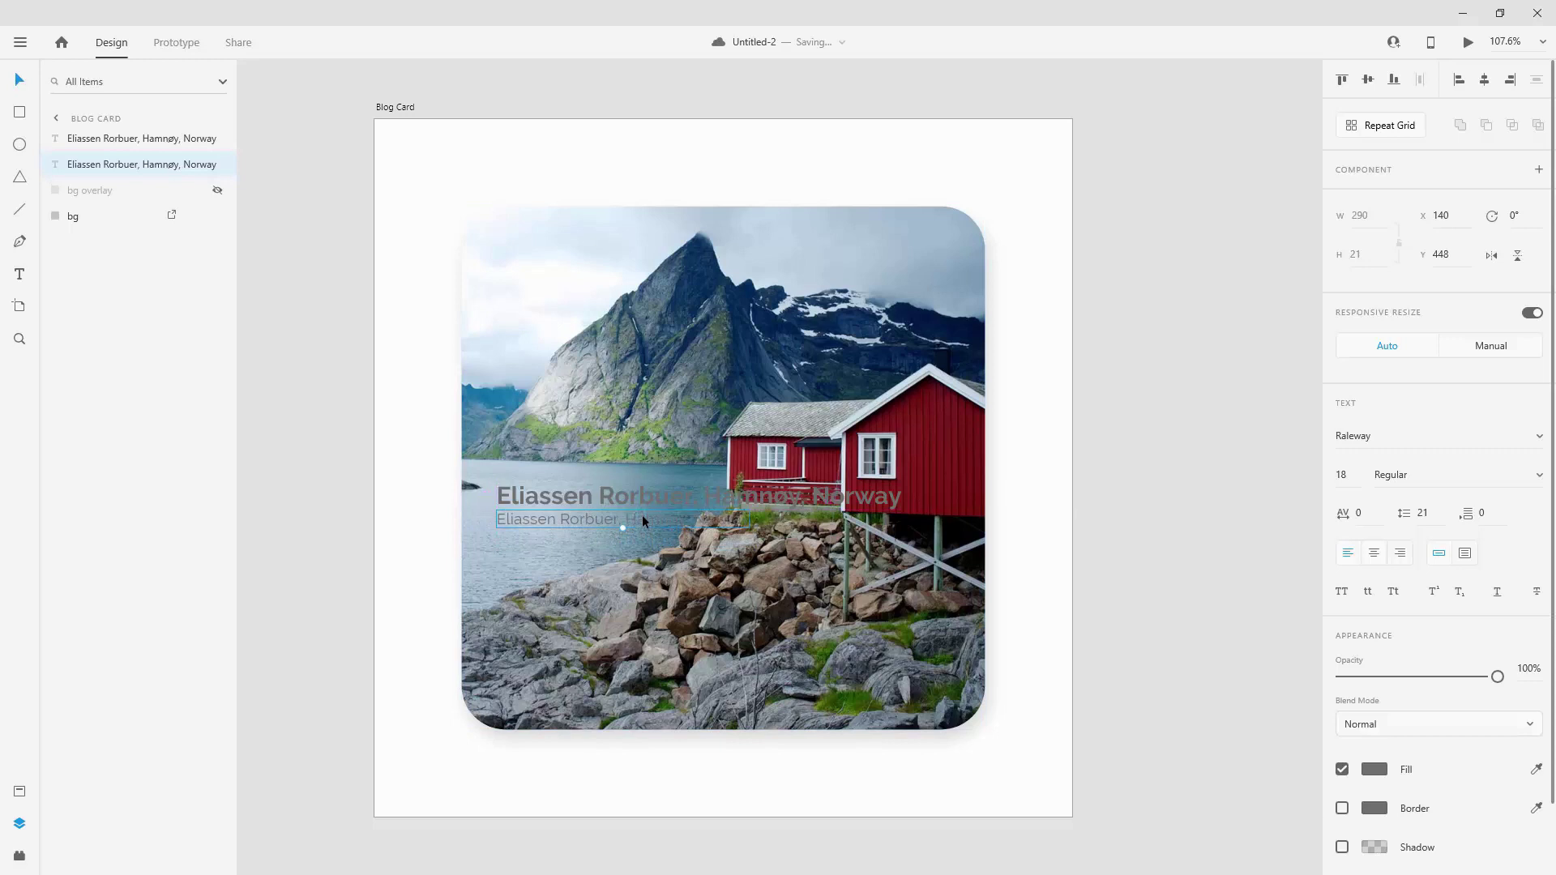
key("shift+Down")
key("shift+Down")
key("shift+Down")
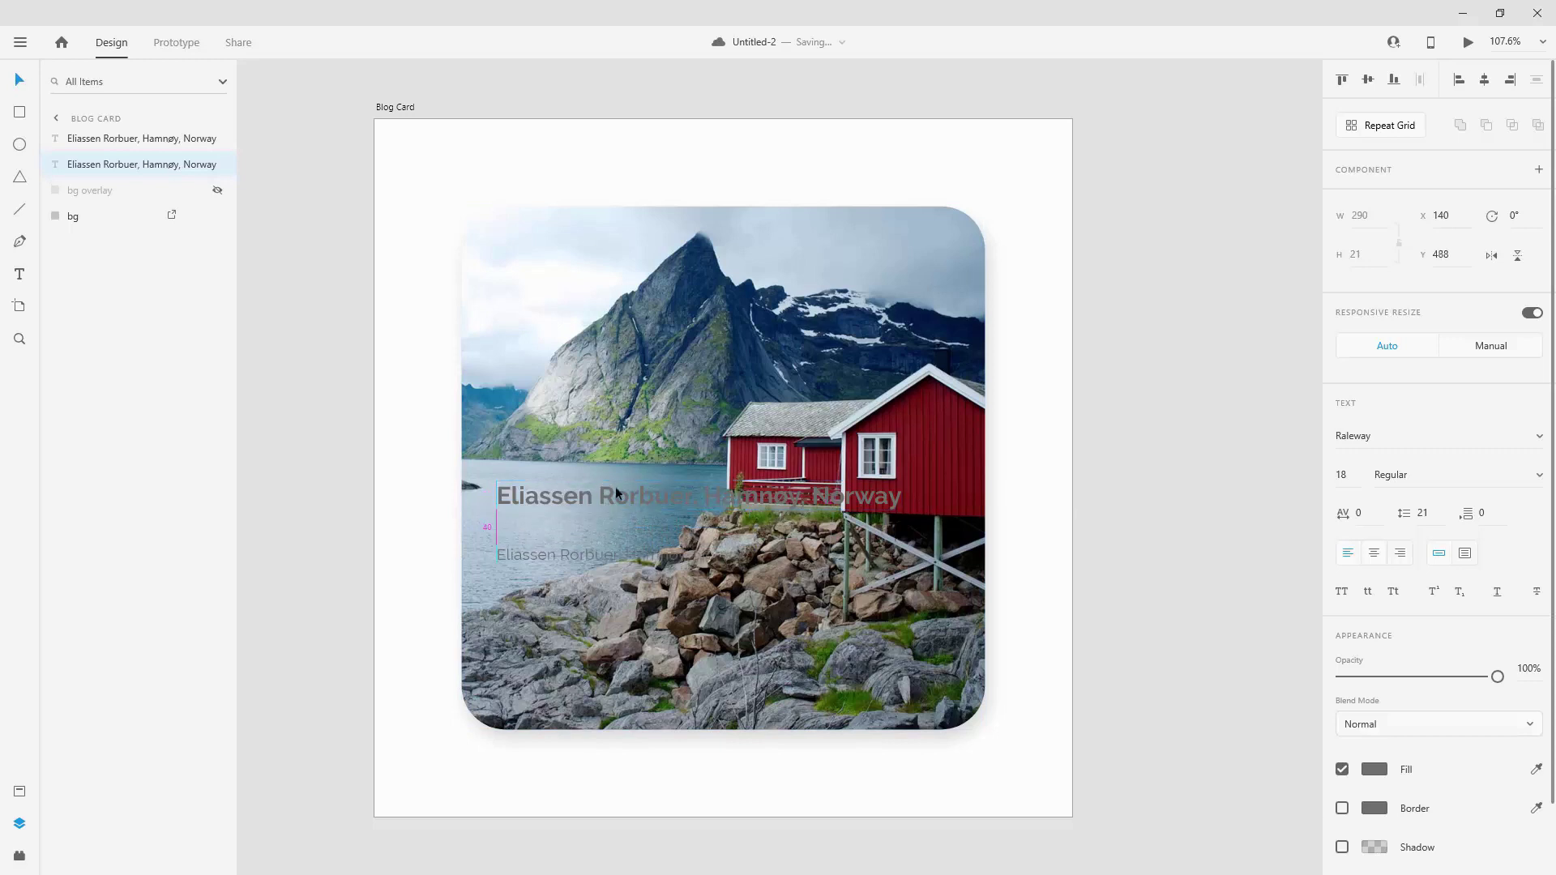
left_click(1464, 553)
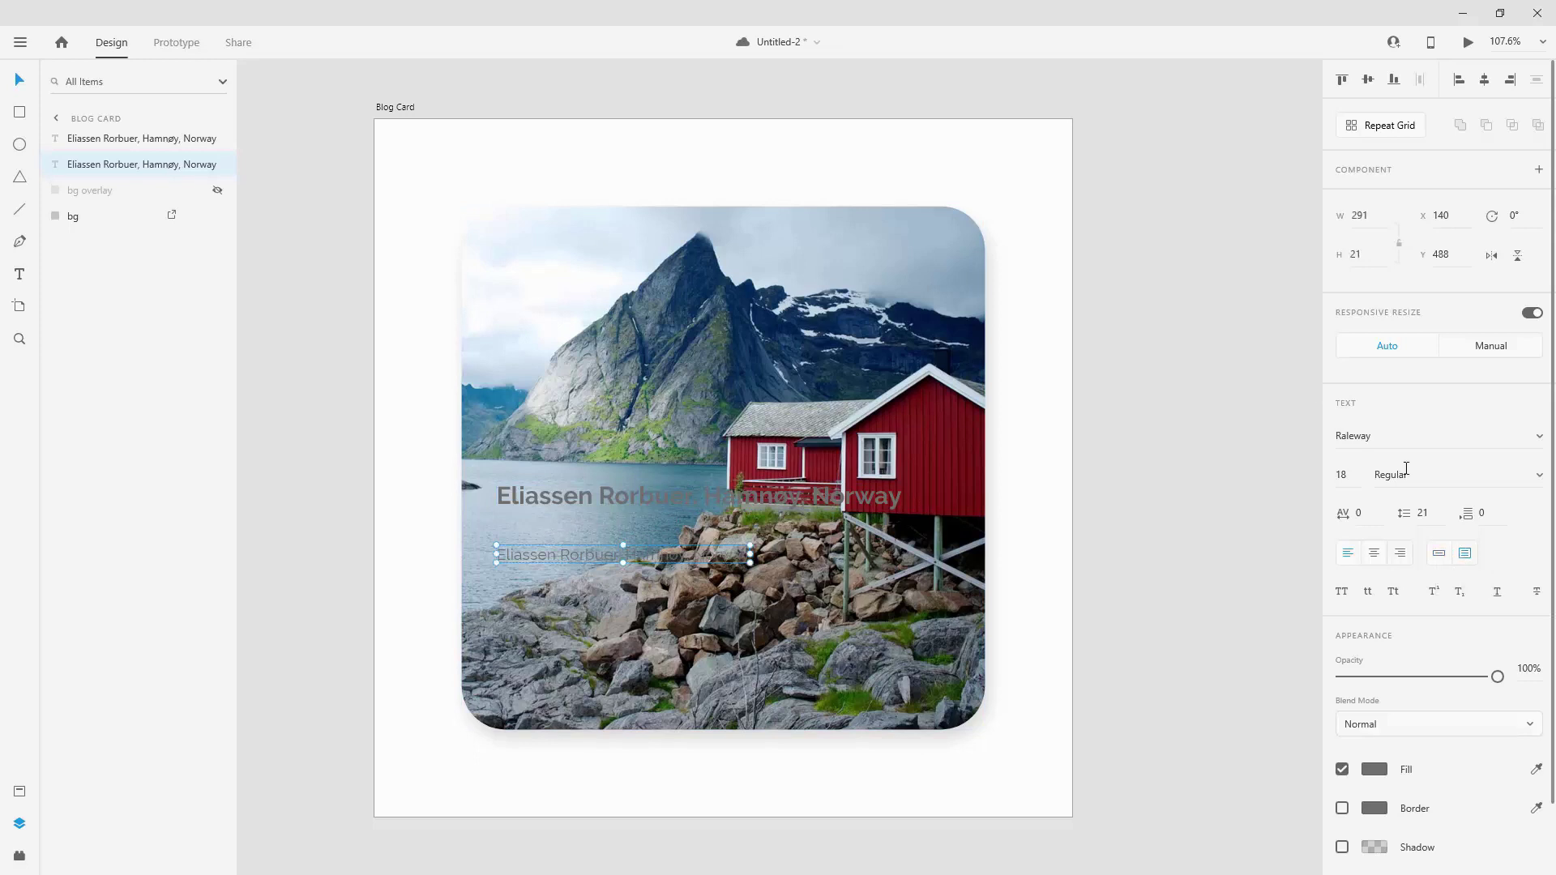
left_click(806, 498)
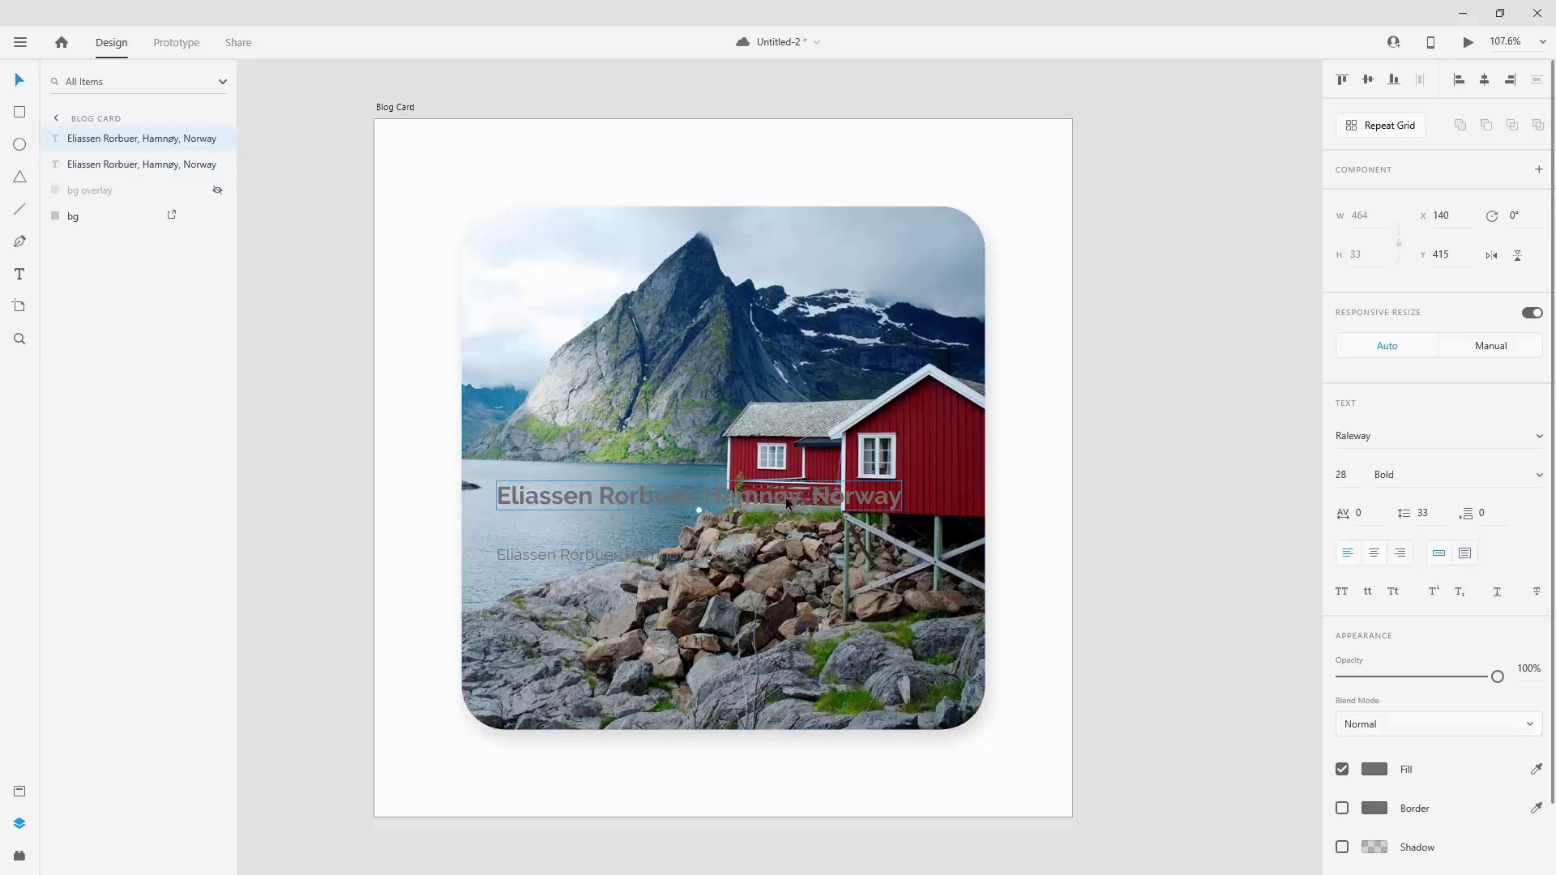
left_click_drag(784, 500, 831, 499)
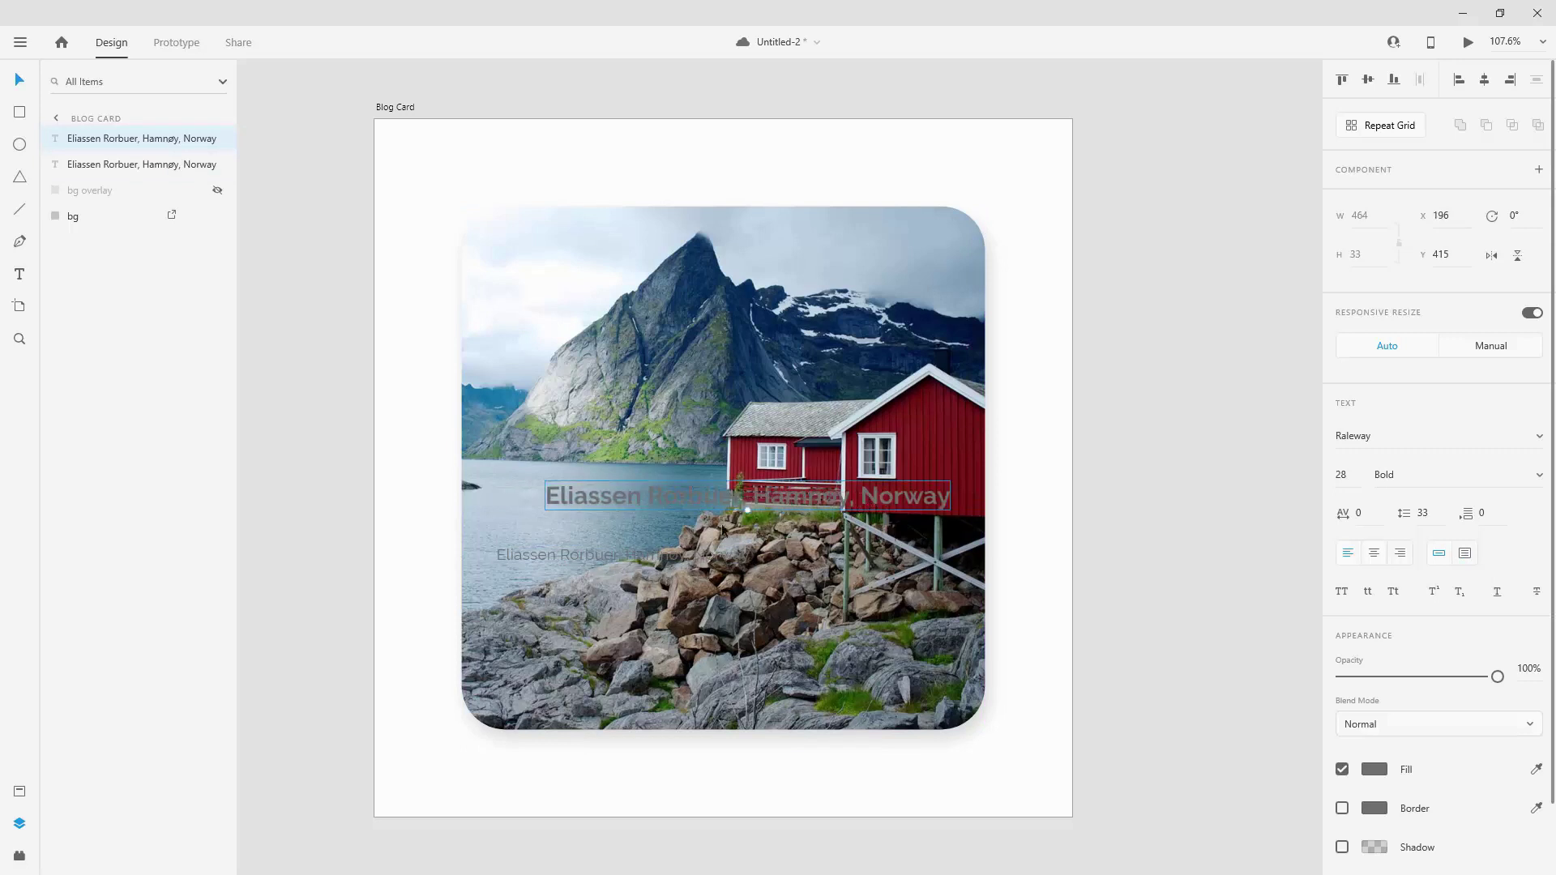
Step: Widen the subtitle box, paste the 'Near Reine, Norway…' description and fit it to four lines
double_click(669, 559)
key("Escape")
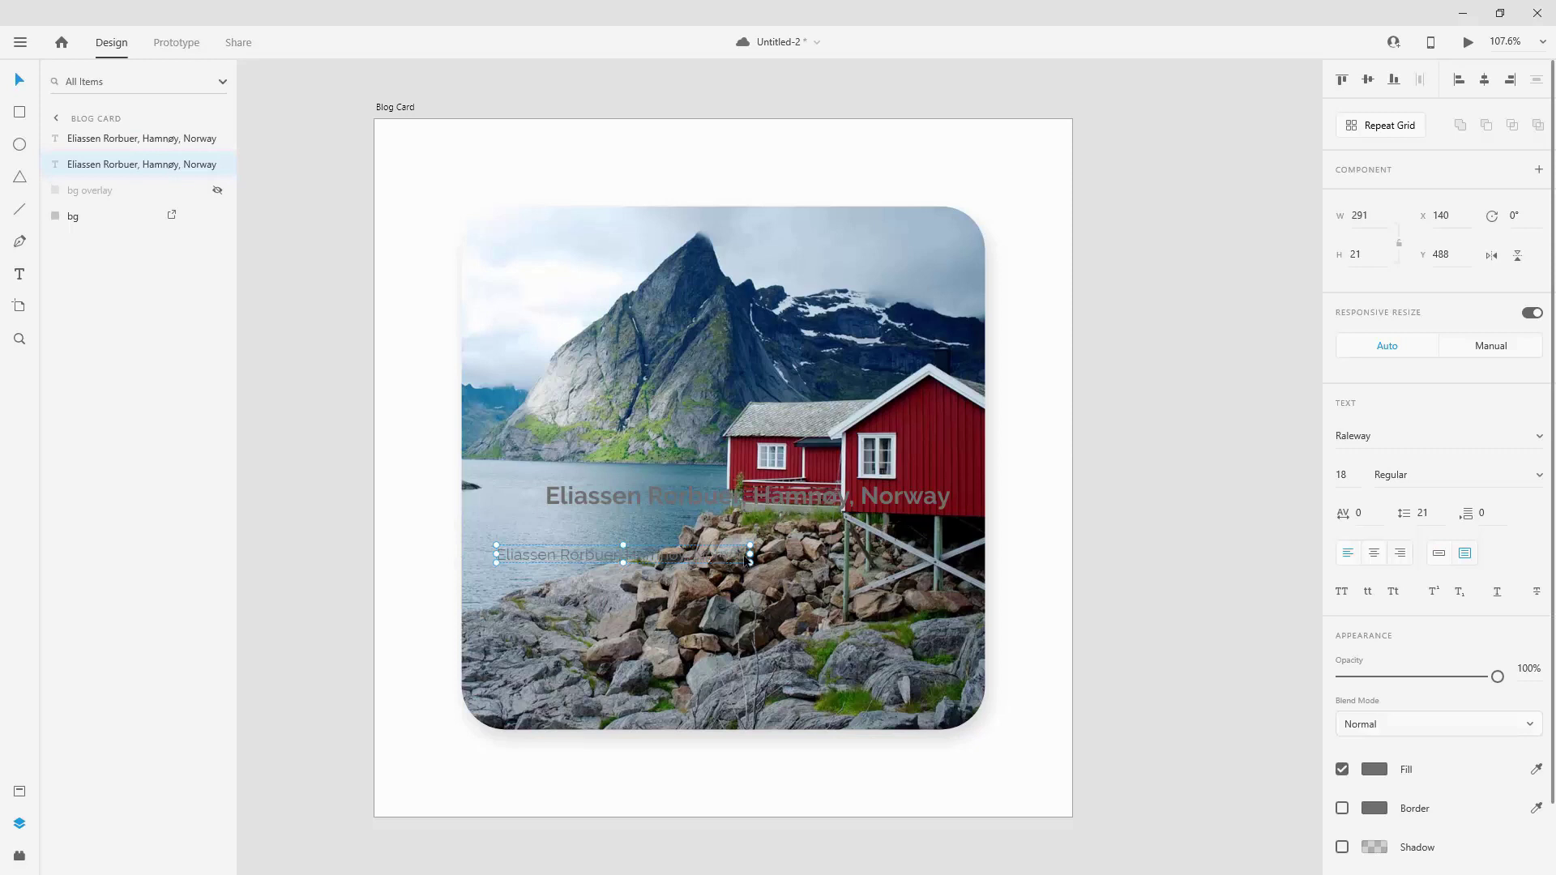
left_click_drag(750, 554, 879, 507)
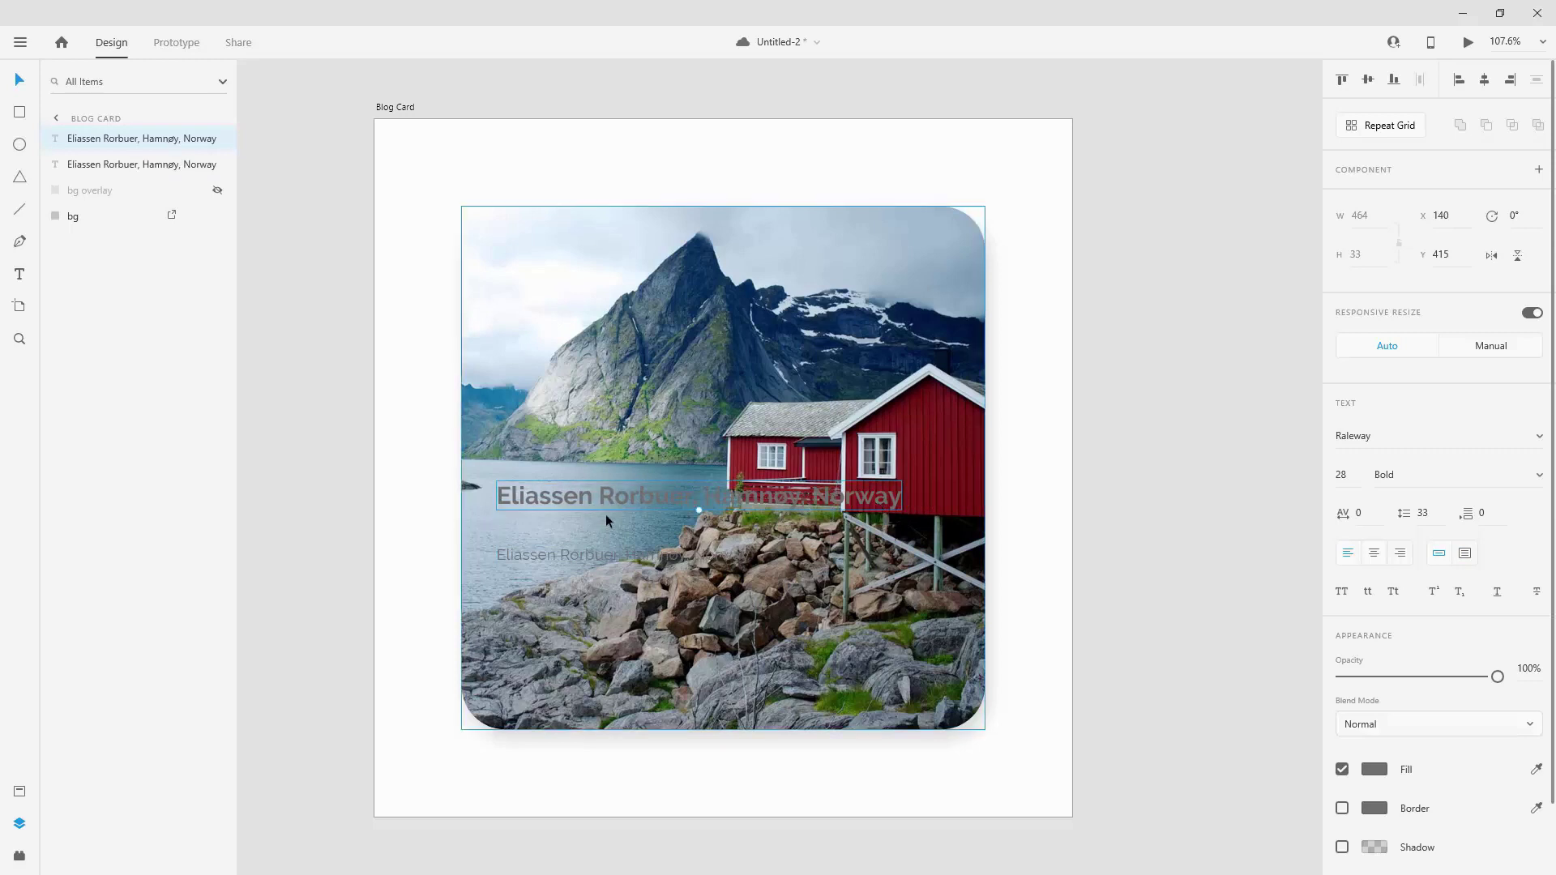
double_click(642, 551)
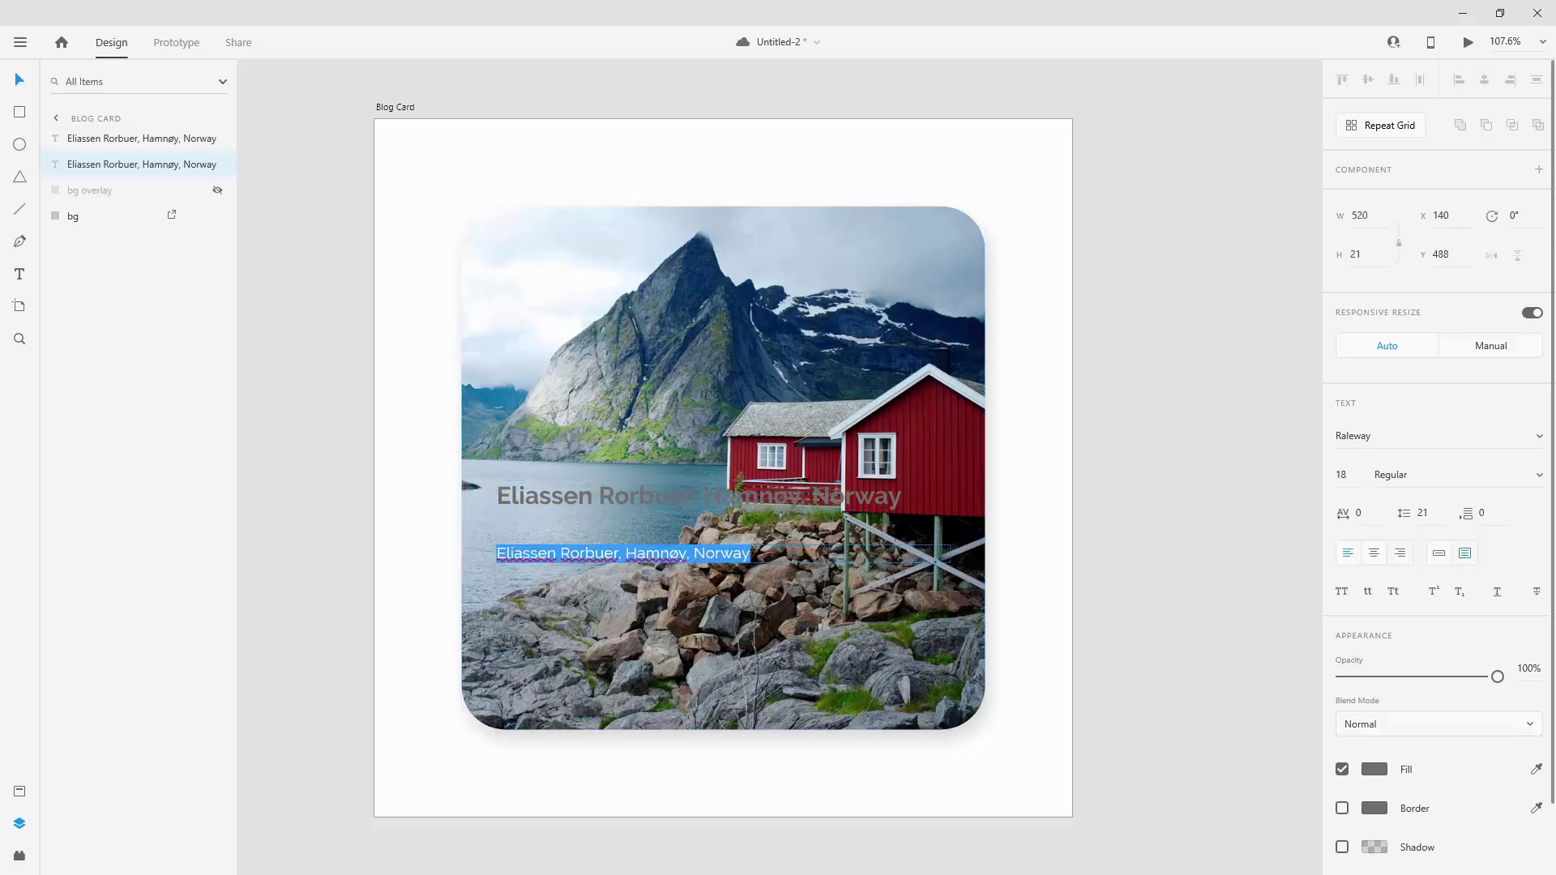
key("Escape")
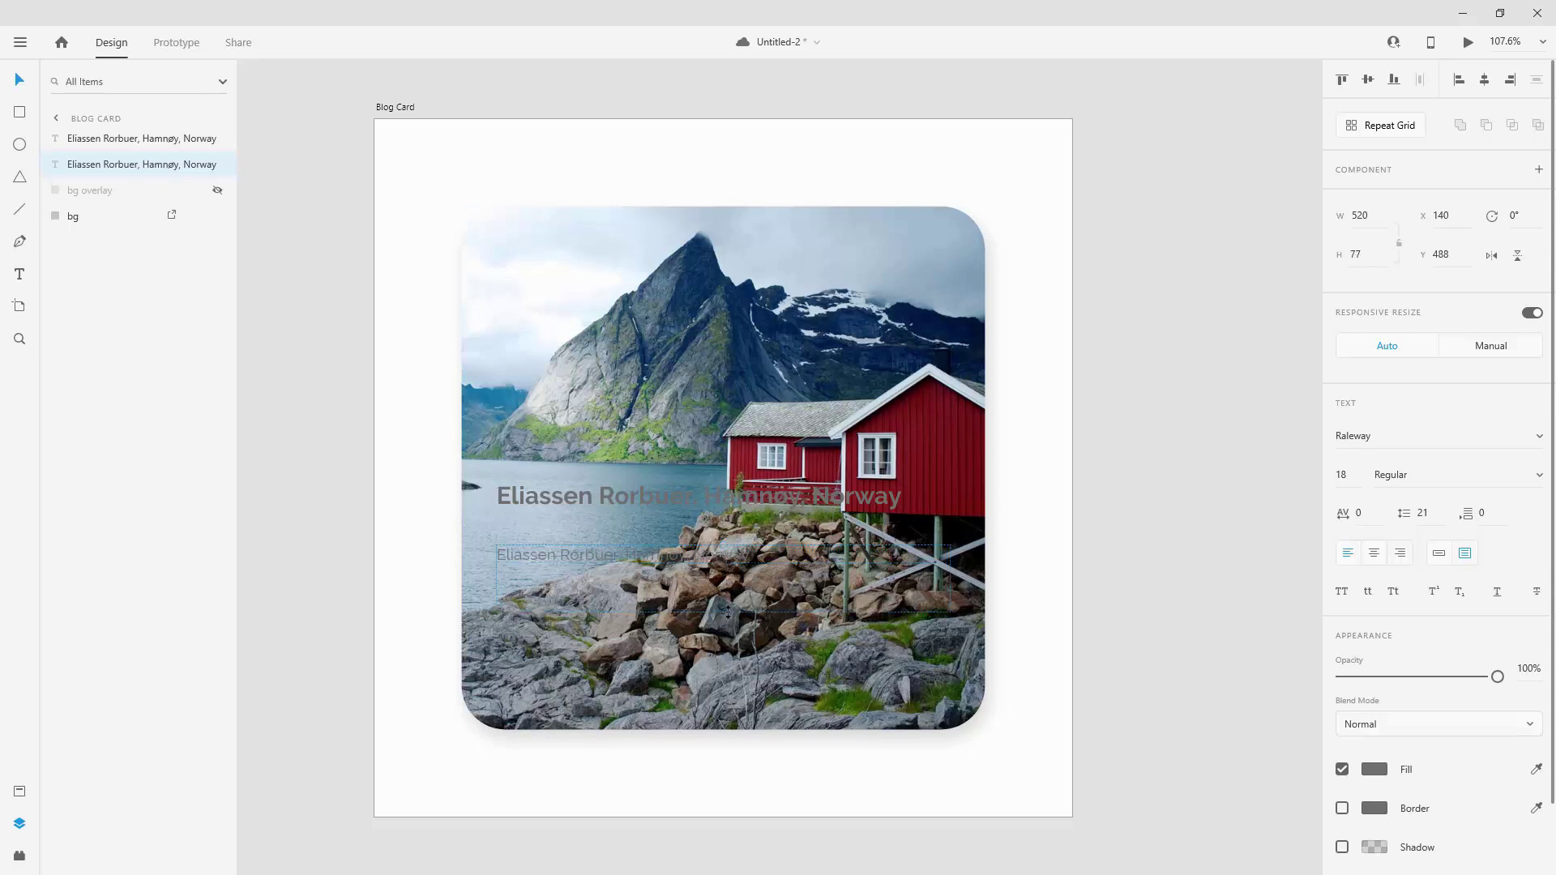
double_click(653, 562)
key("ctrl+v")
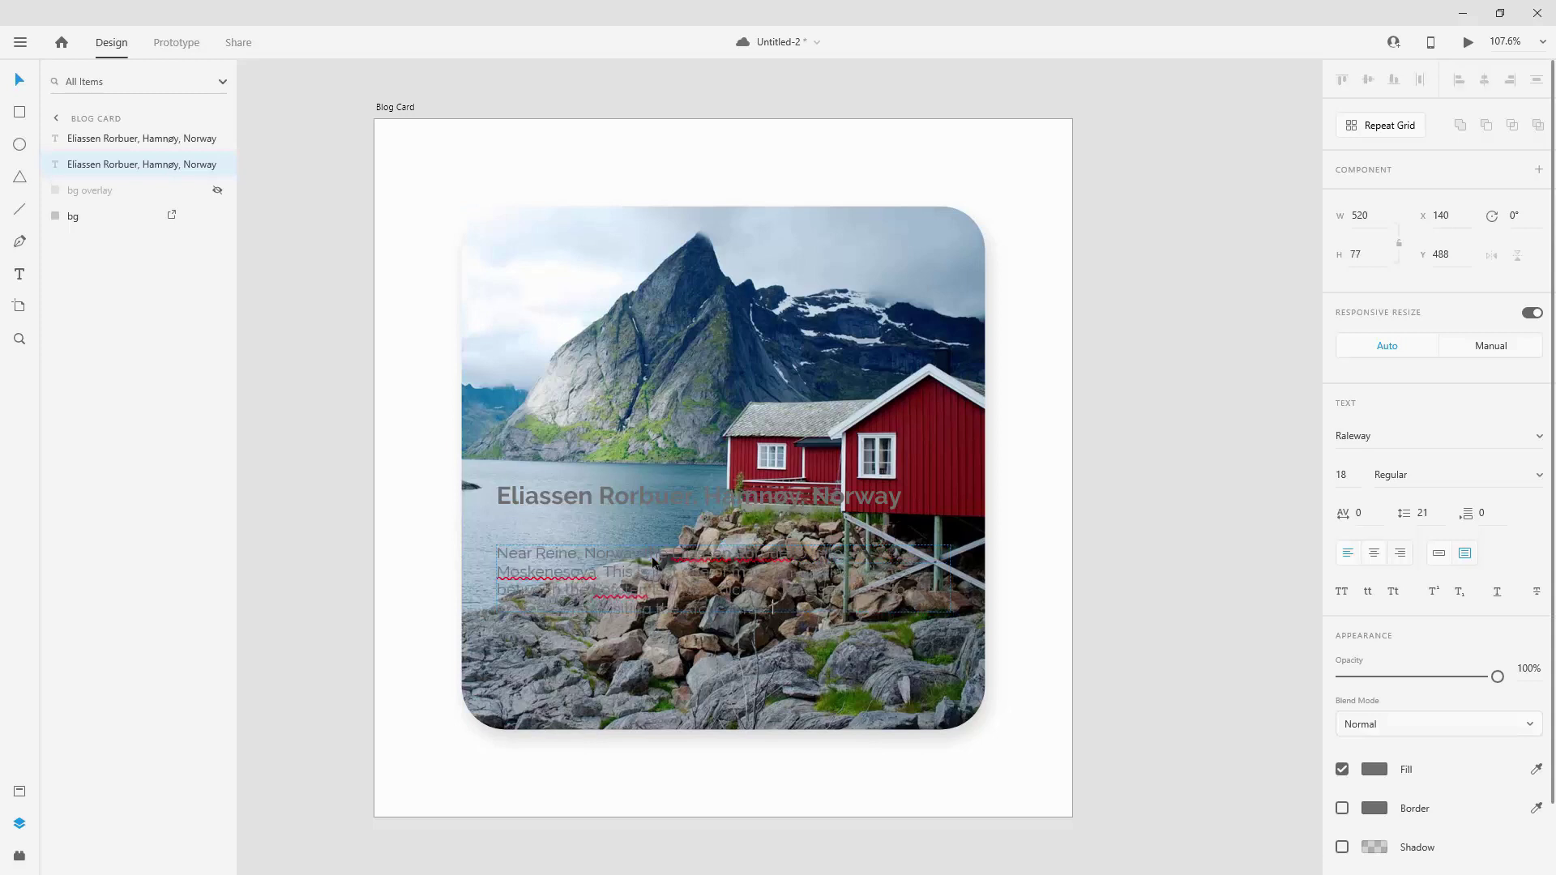
key("Escape")
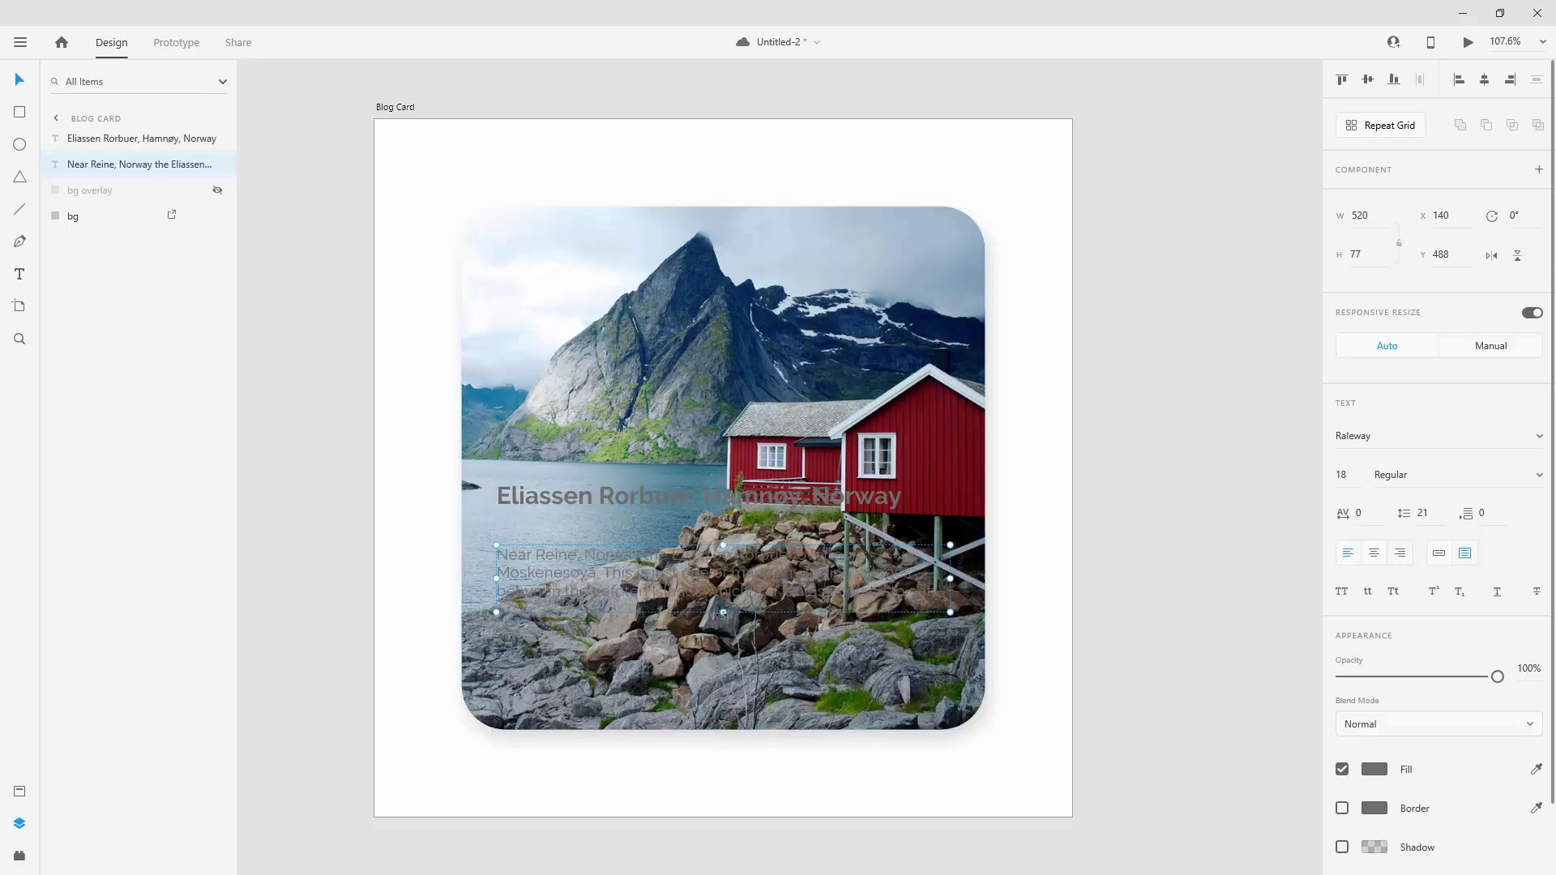
left_click_drag(724, 614, 732, 619)
left_click(754, 405)
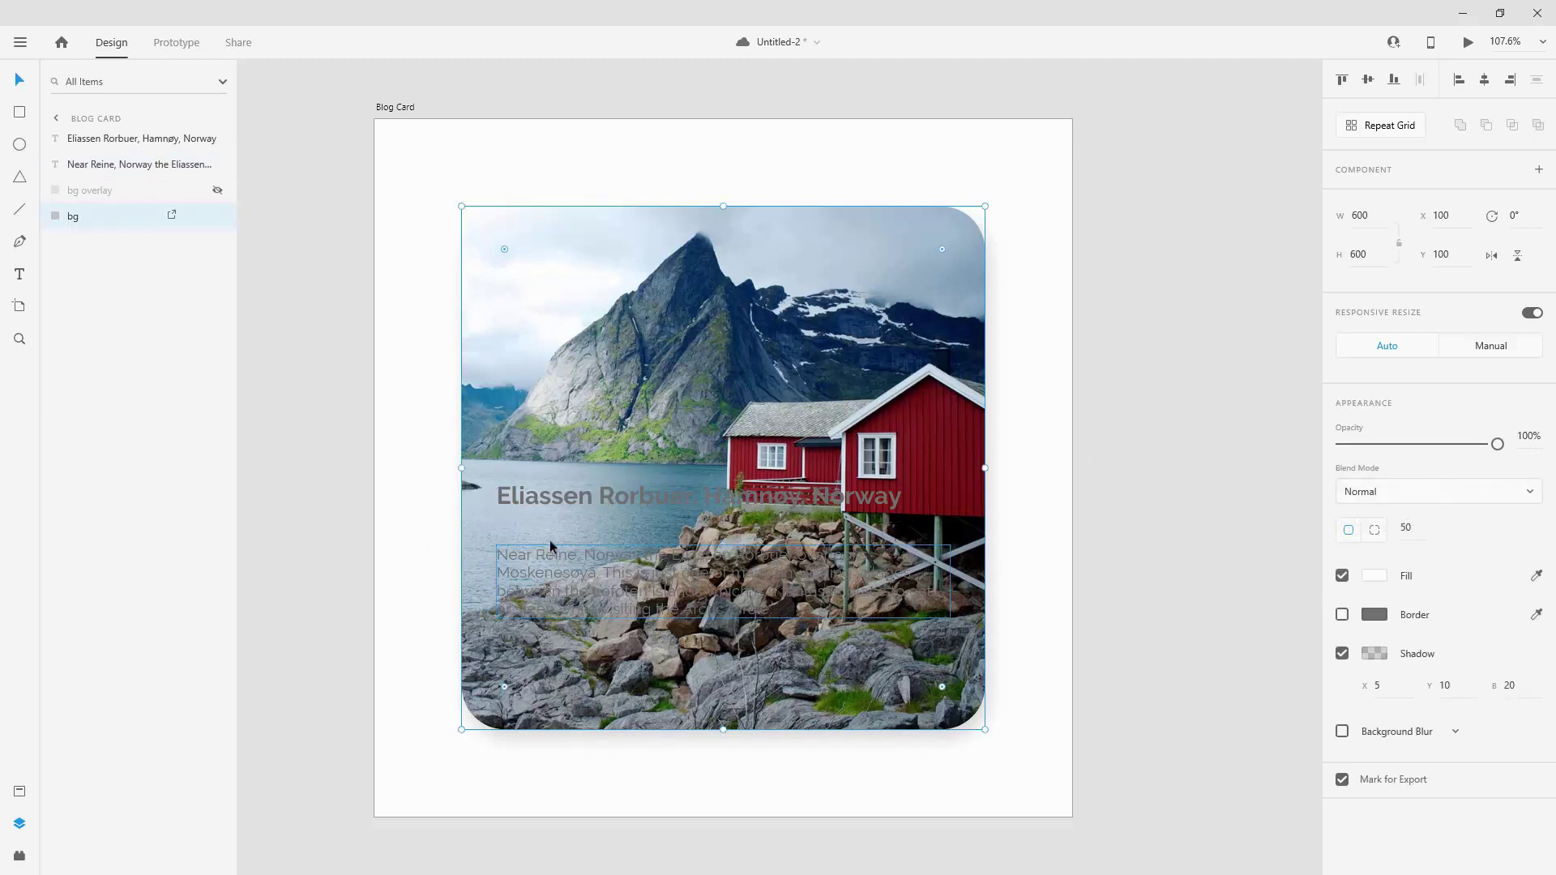
left_click(651, 499)
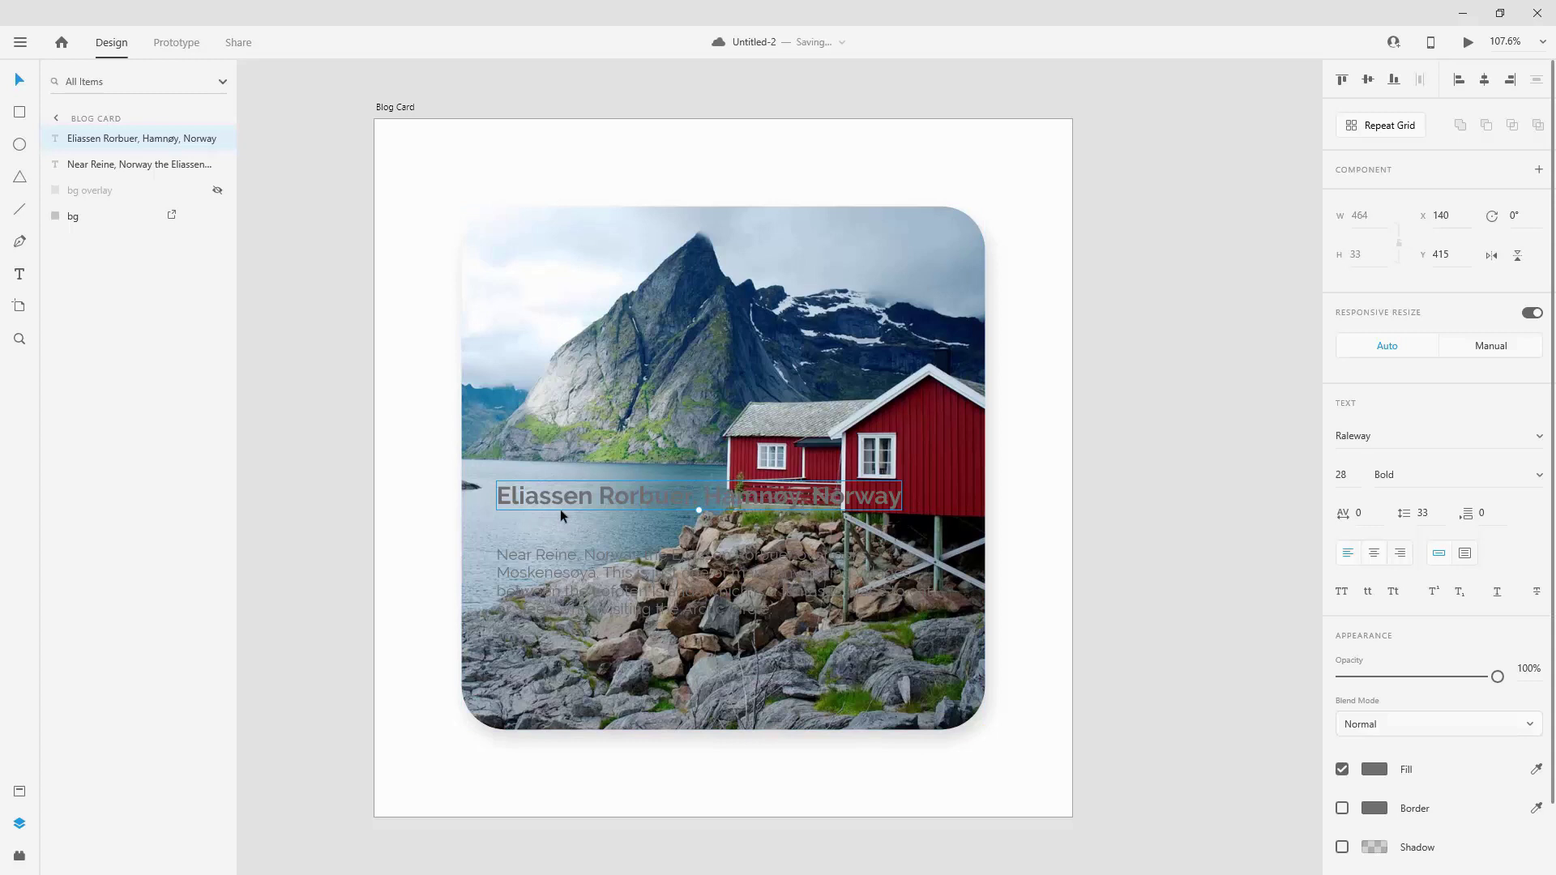
Step: Show bg overlay again and move title and description down together, title at 140, 463
left_click(217, 190)
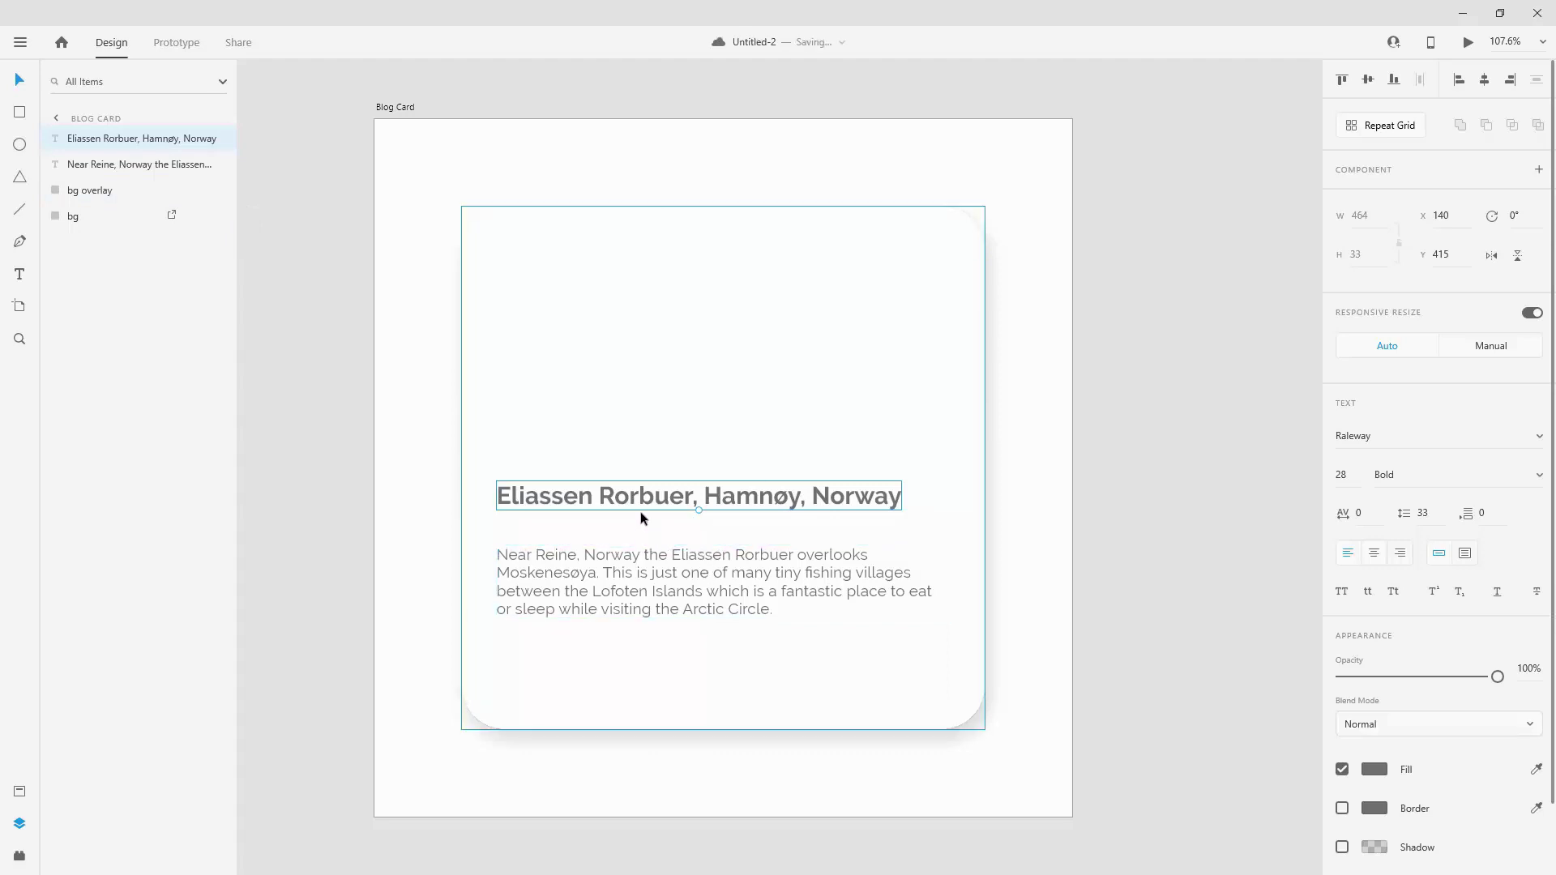
left_click(628, 575)
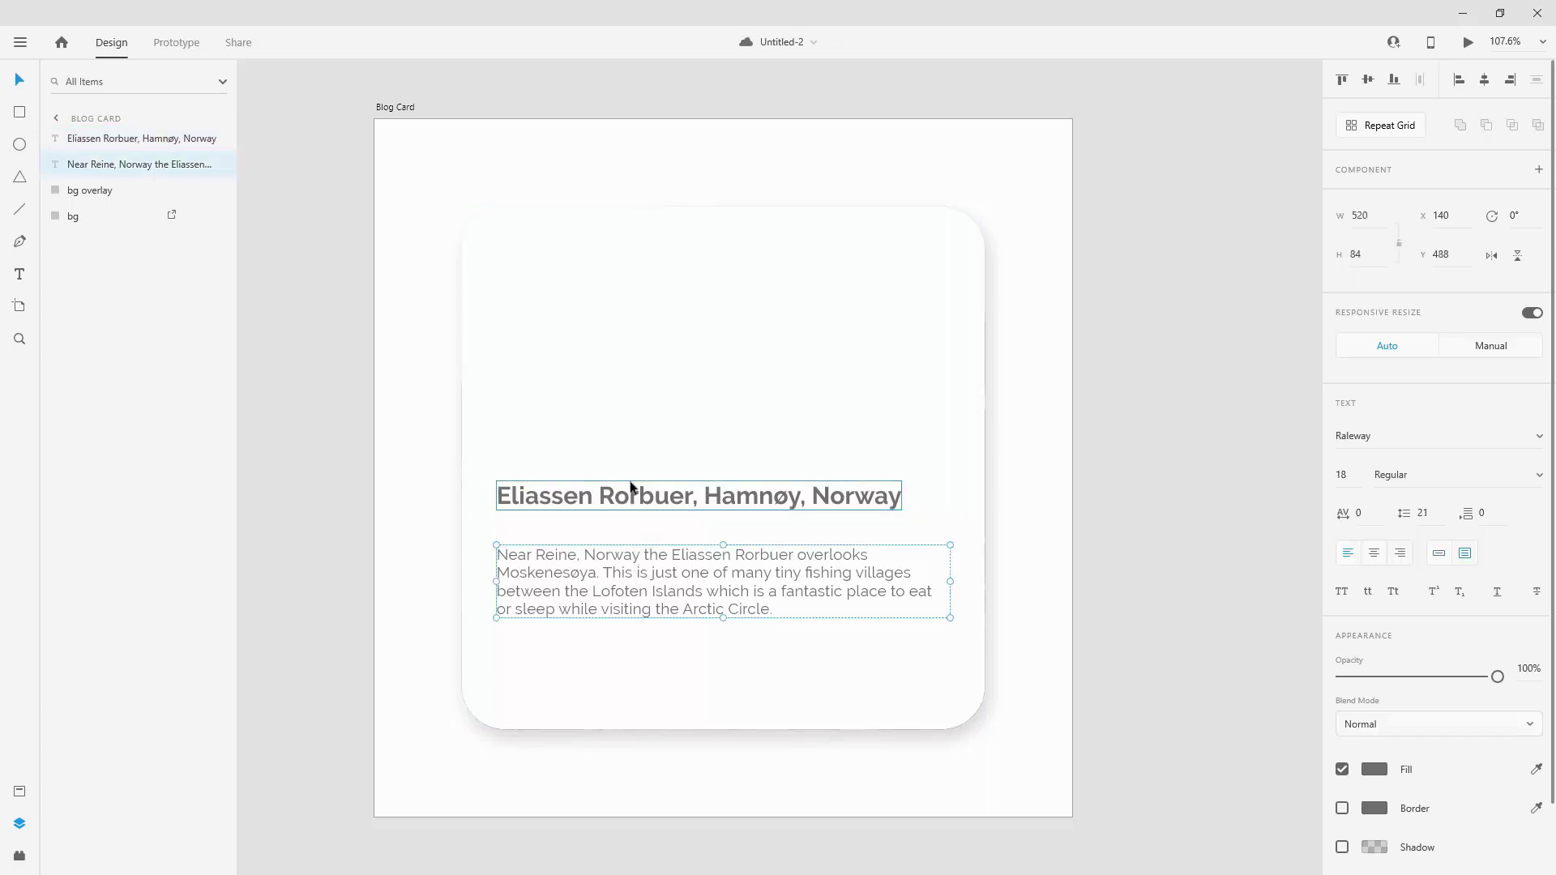
left_click(144, 143, "shift")
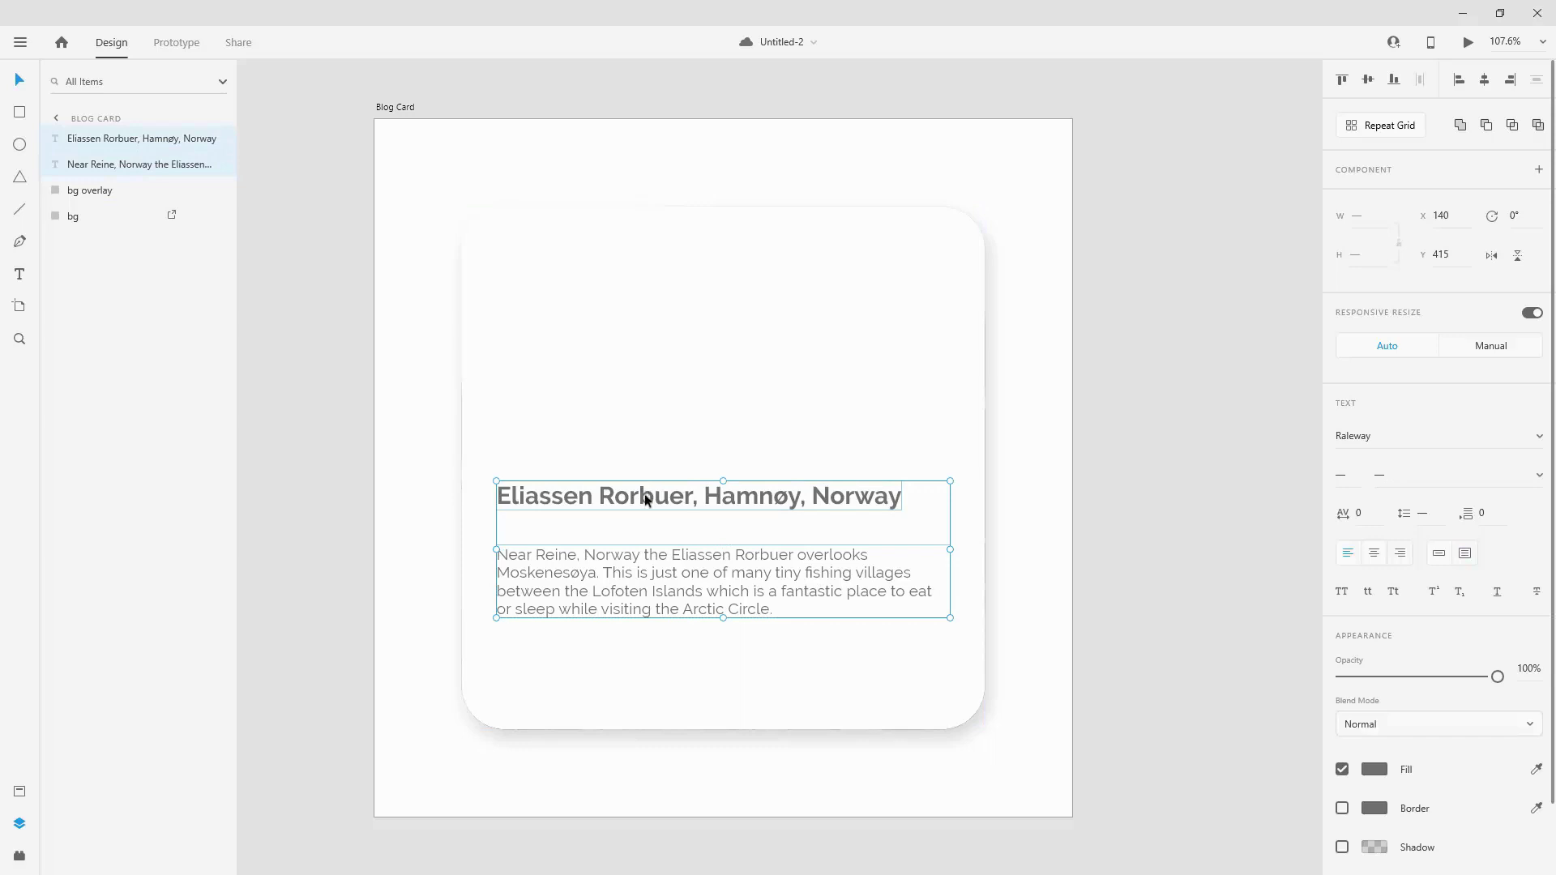
left_click_drag(644, 497, 652, 604)
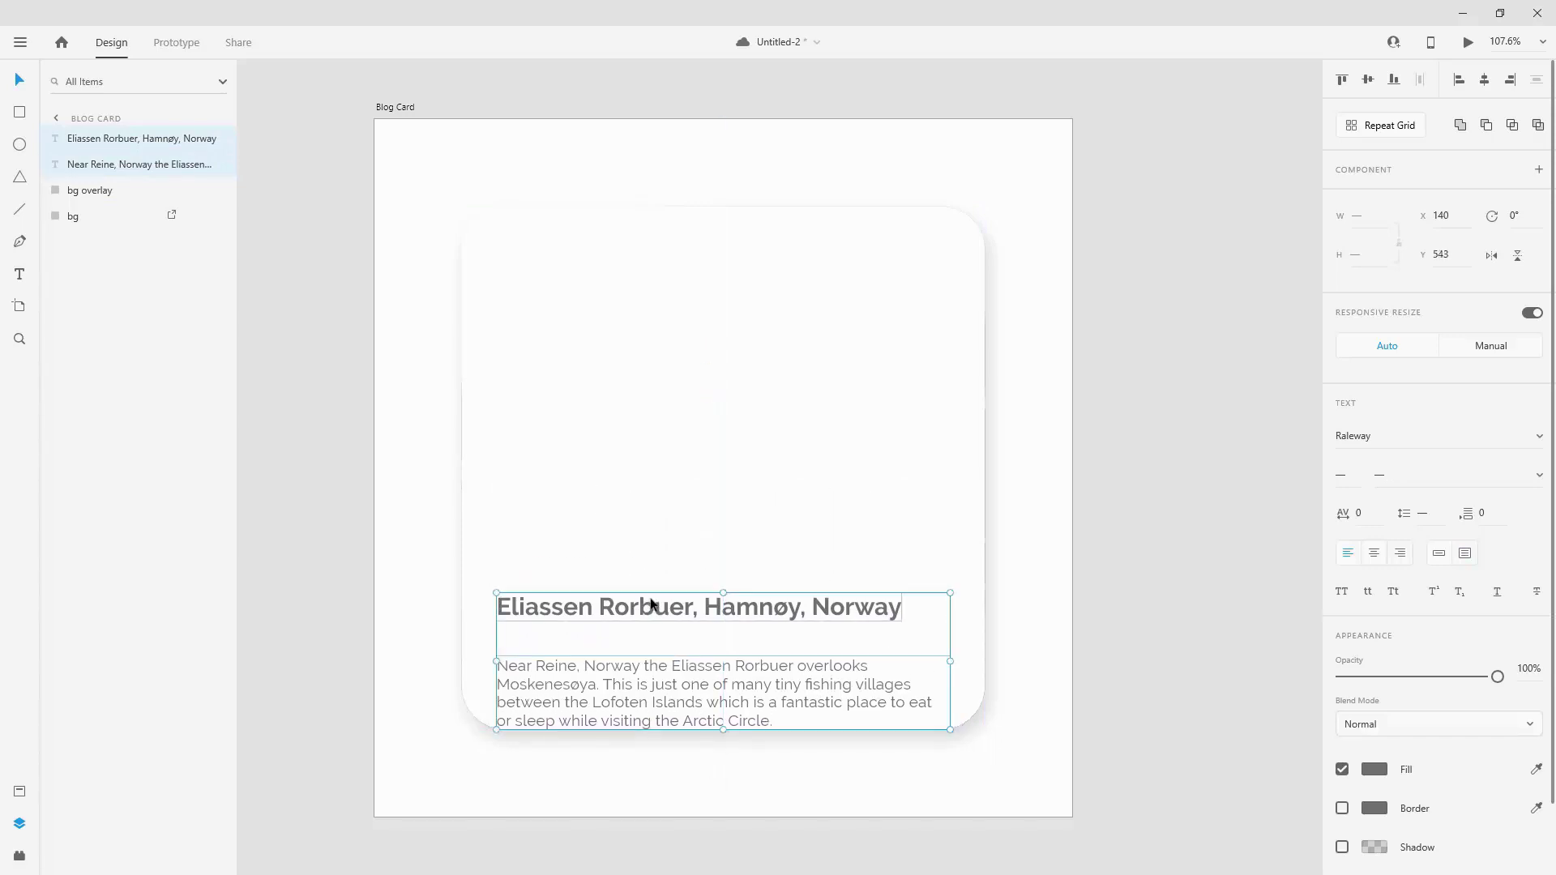
key("shift+Up")
key("shift+Up")
key("shift+Up")
key("shift+Up")
key("shift+Up")
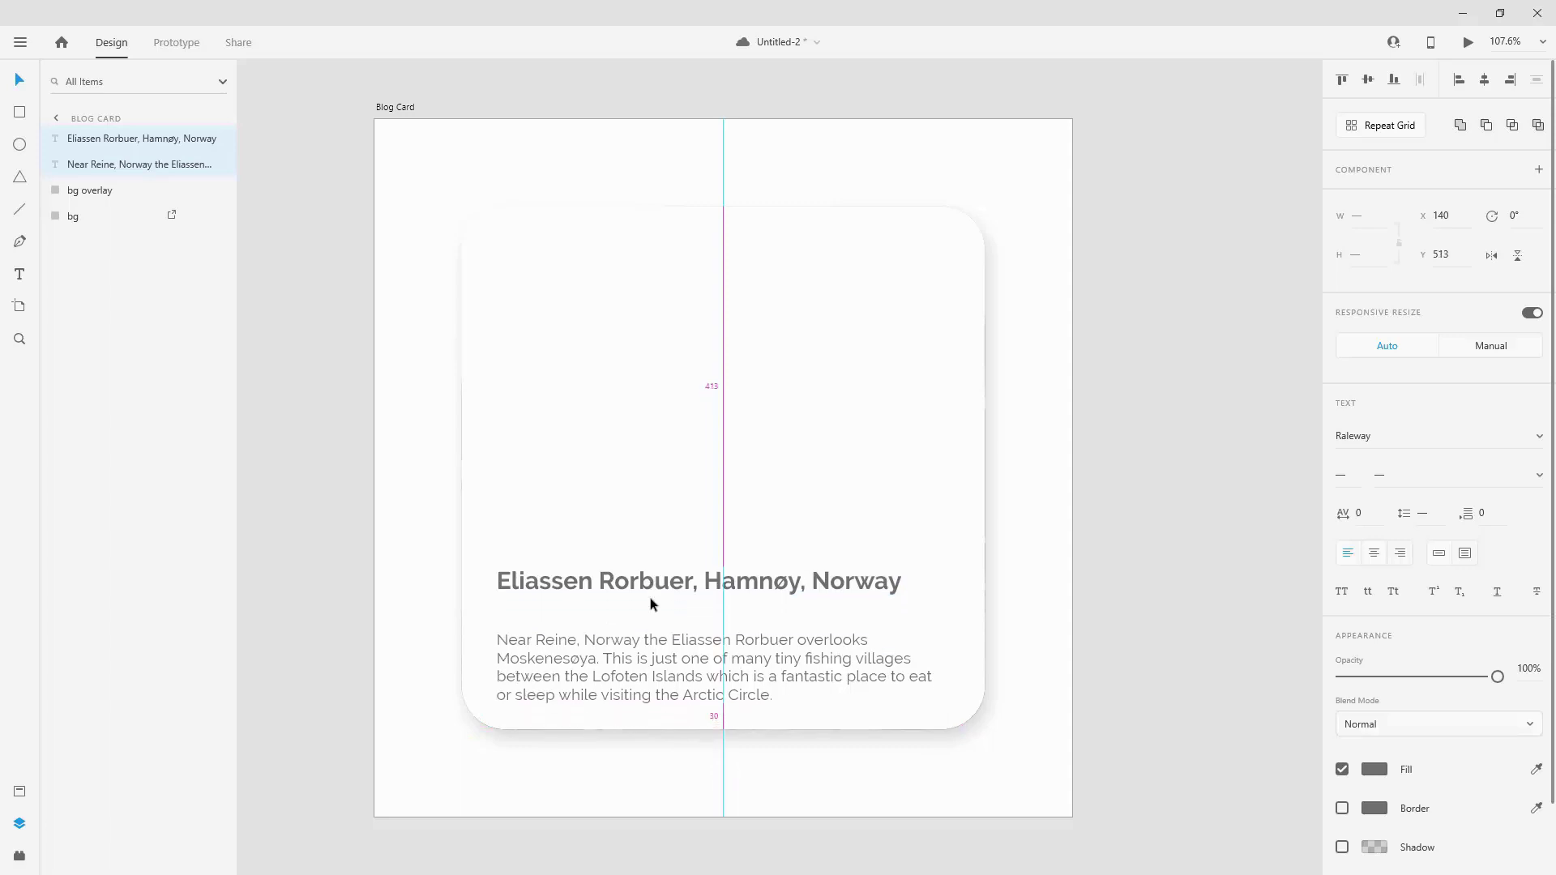
key("shift+Up")
key("shift+Up")
key("shift+Up")
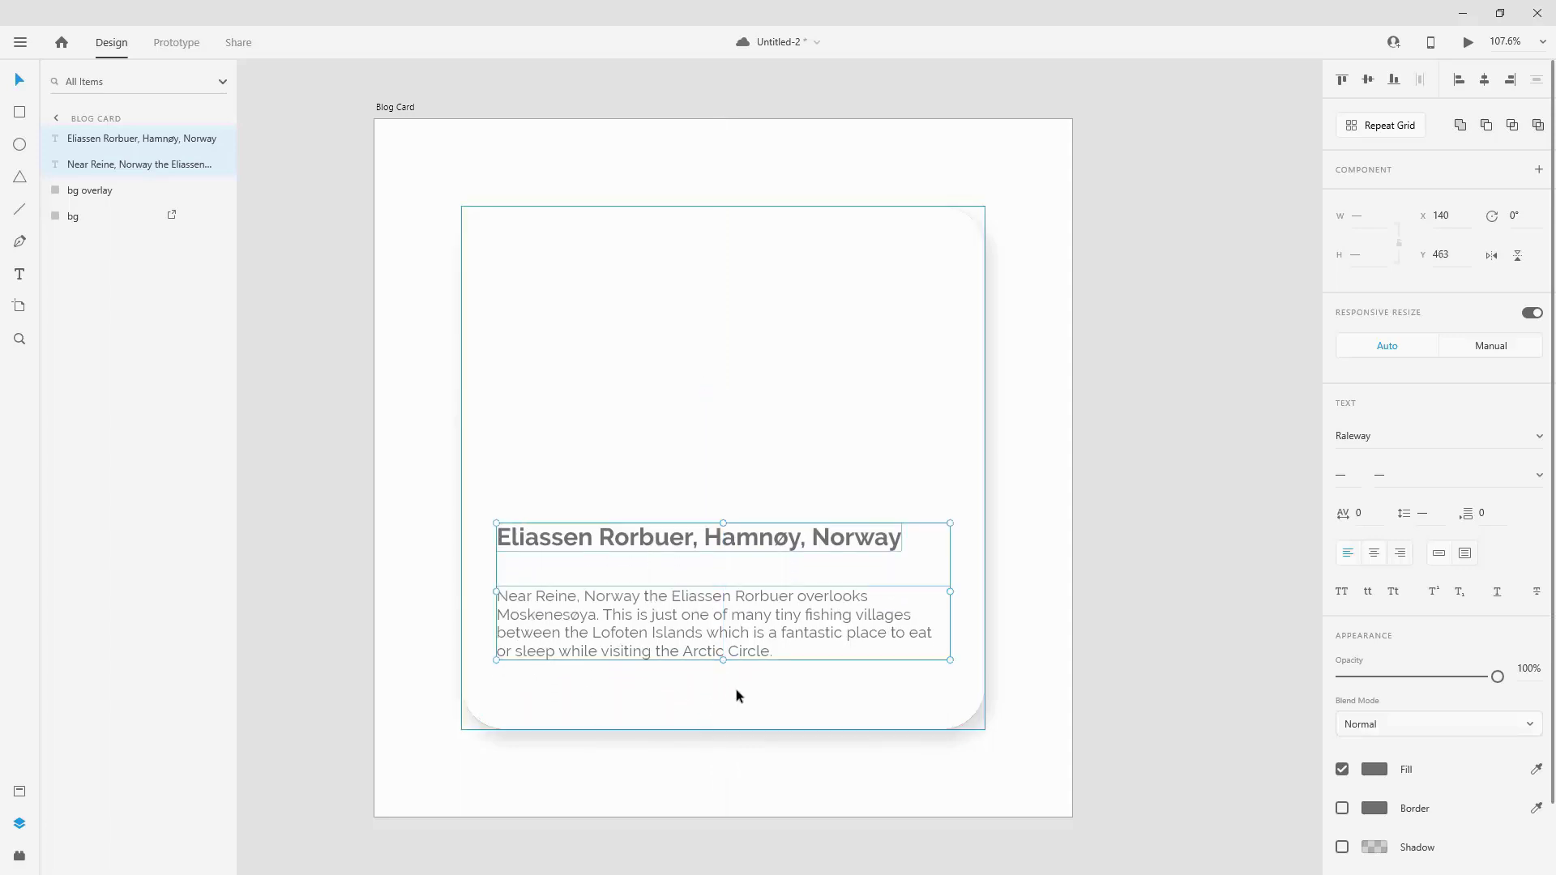
left_click(88, 193)
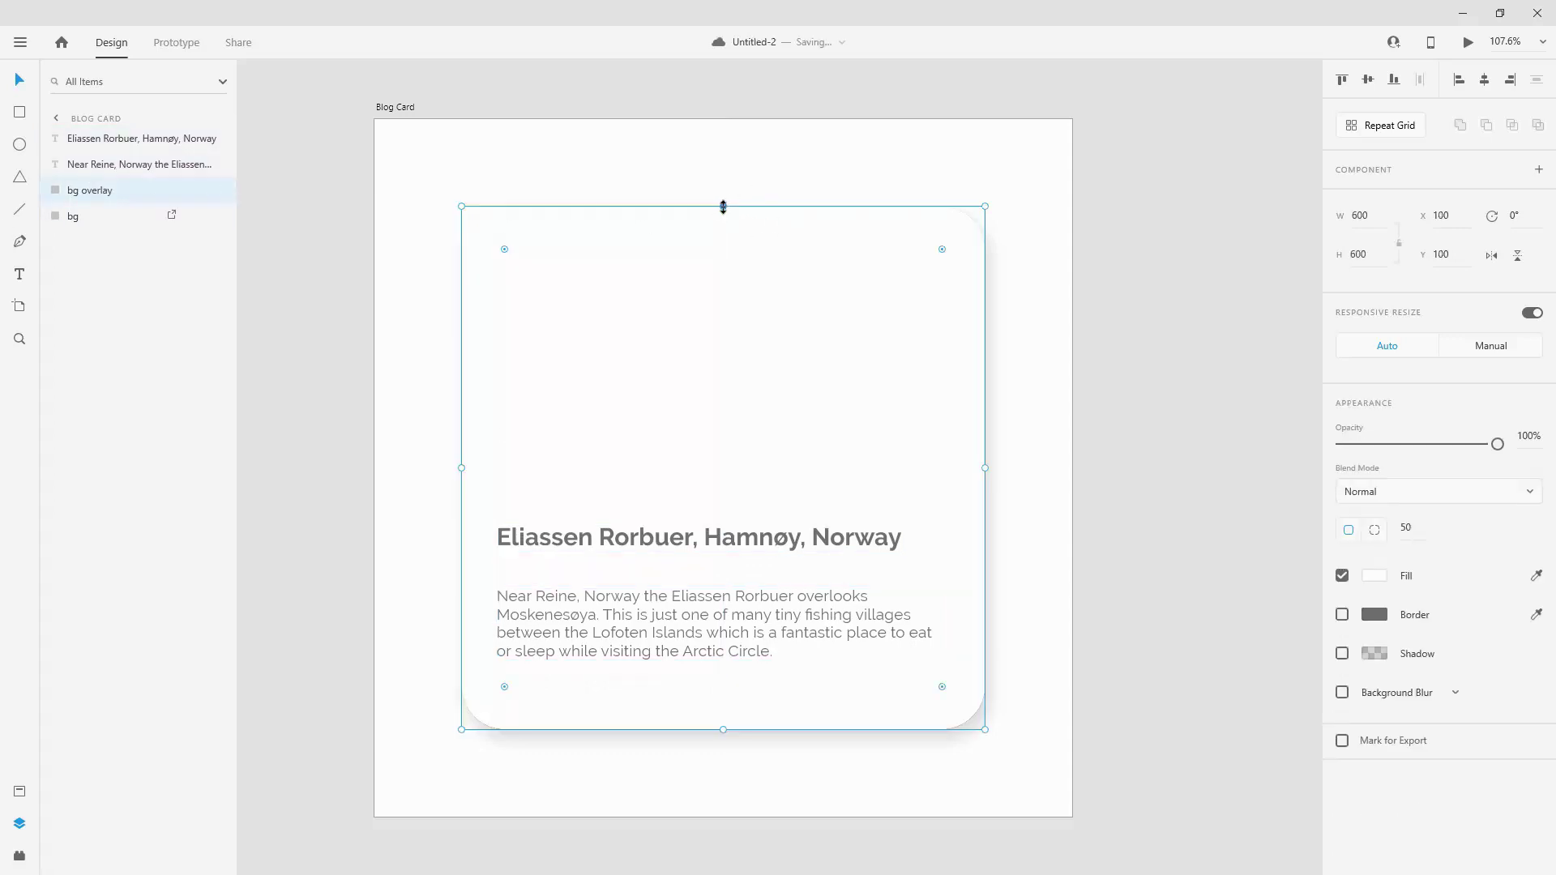
Step: Resize bg overlay into a 600 × 317 lower panel with 0 px top corners
left_click_drag(723, 207, 735, 525)
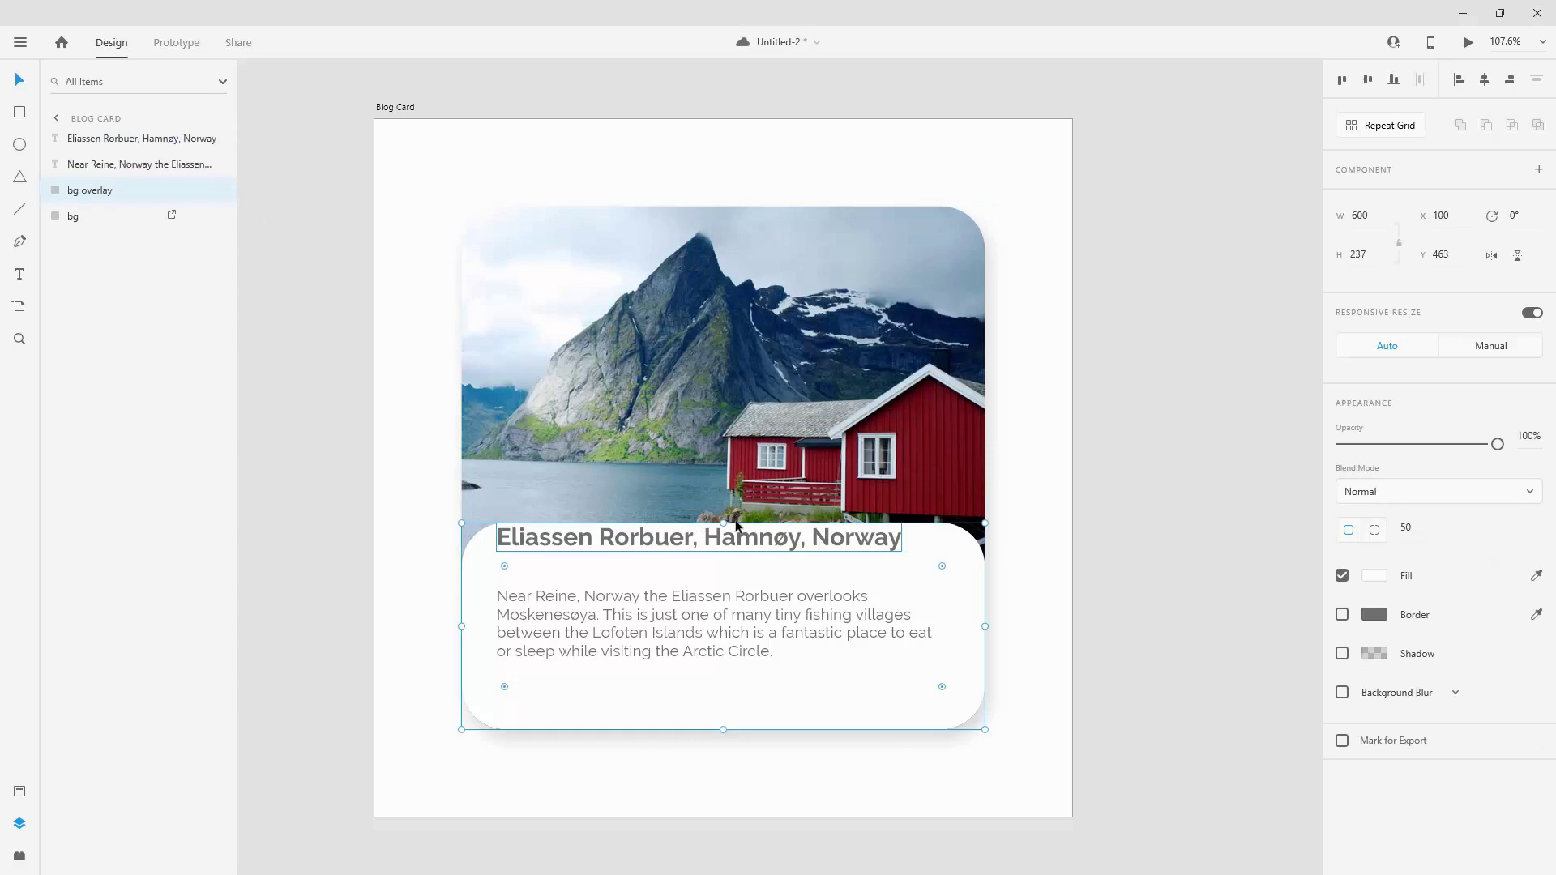
key("shift+Up")
key("shift+Up")
key("shift+Up")
key("shift+Up")
key("shift+Up")
key("shift+Up")
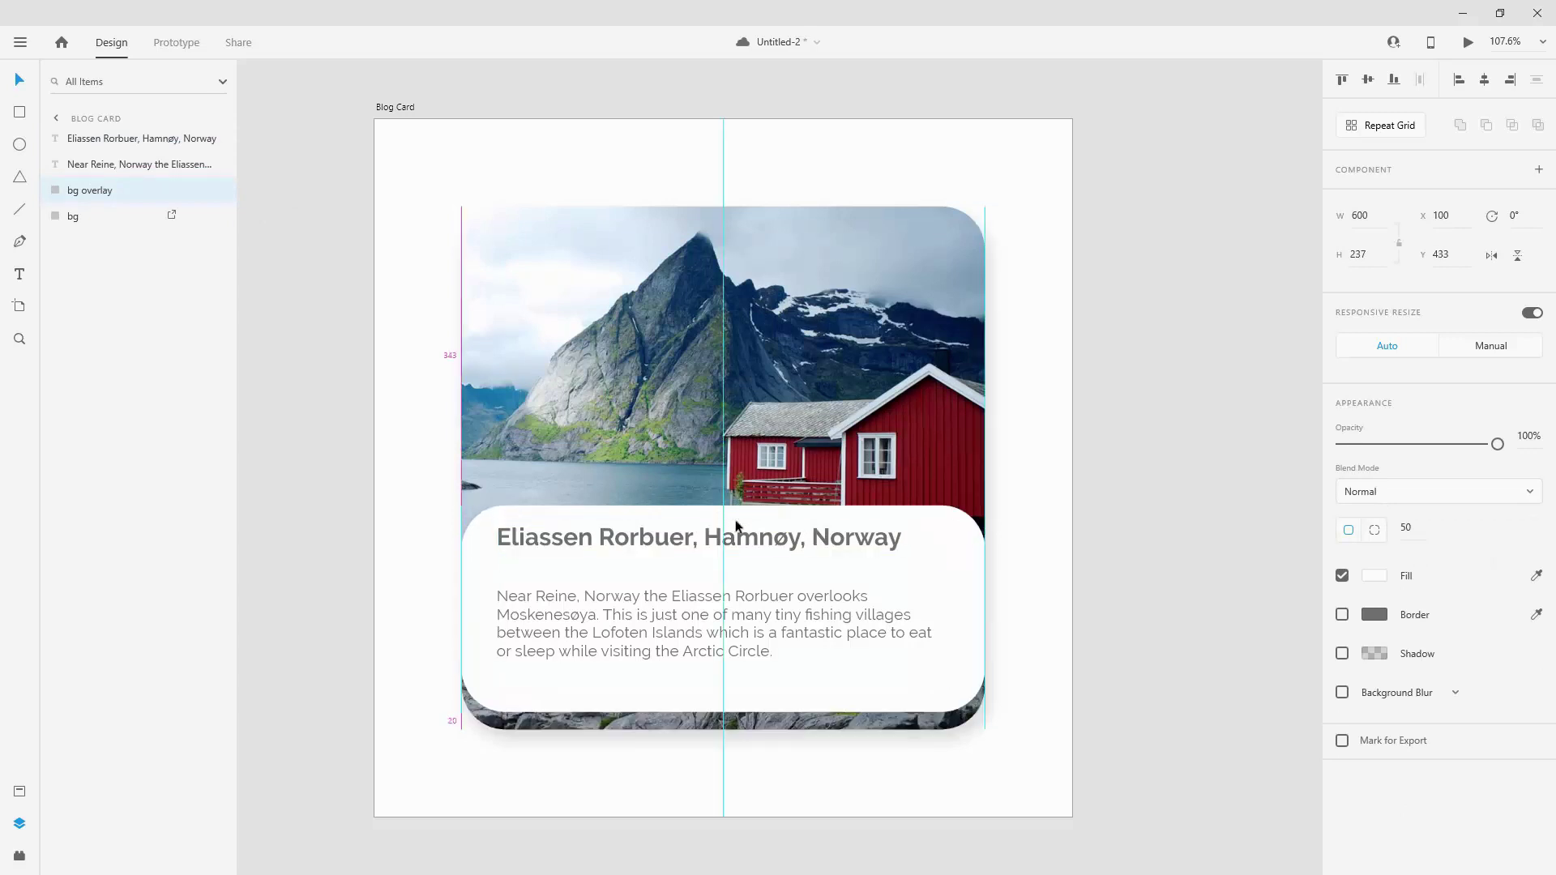
key("shift+Up")
key("shift+Up")
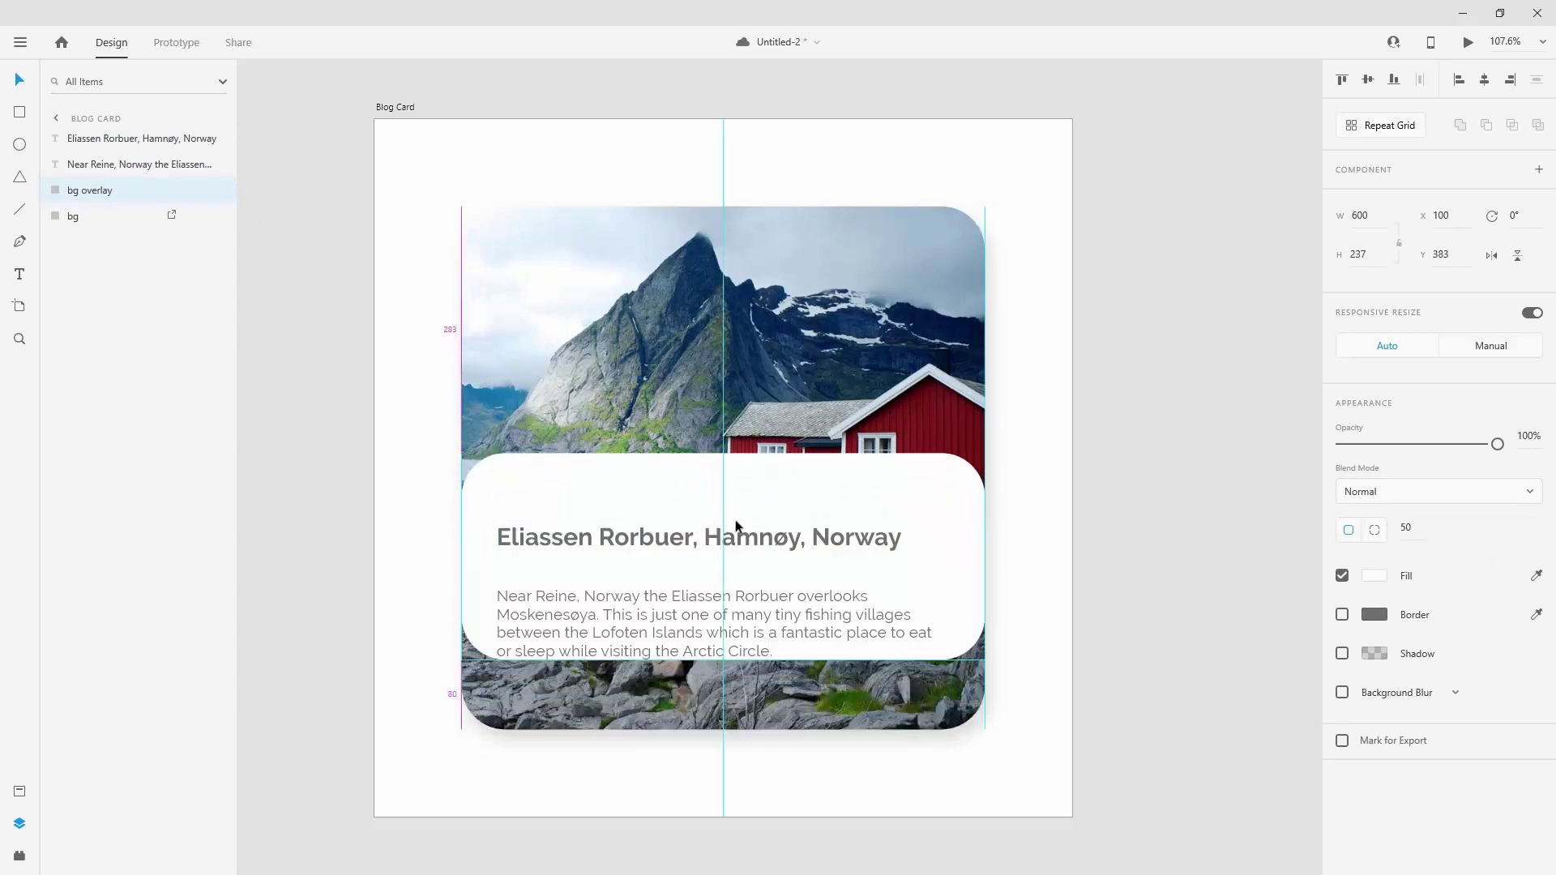
left_click_drag(726, 661, 732, 729)
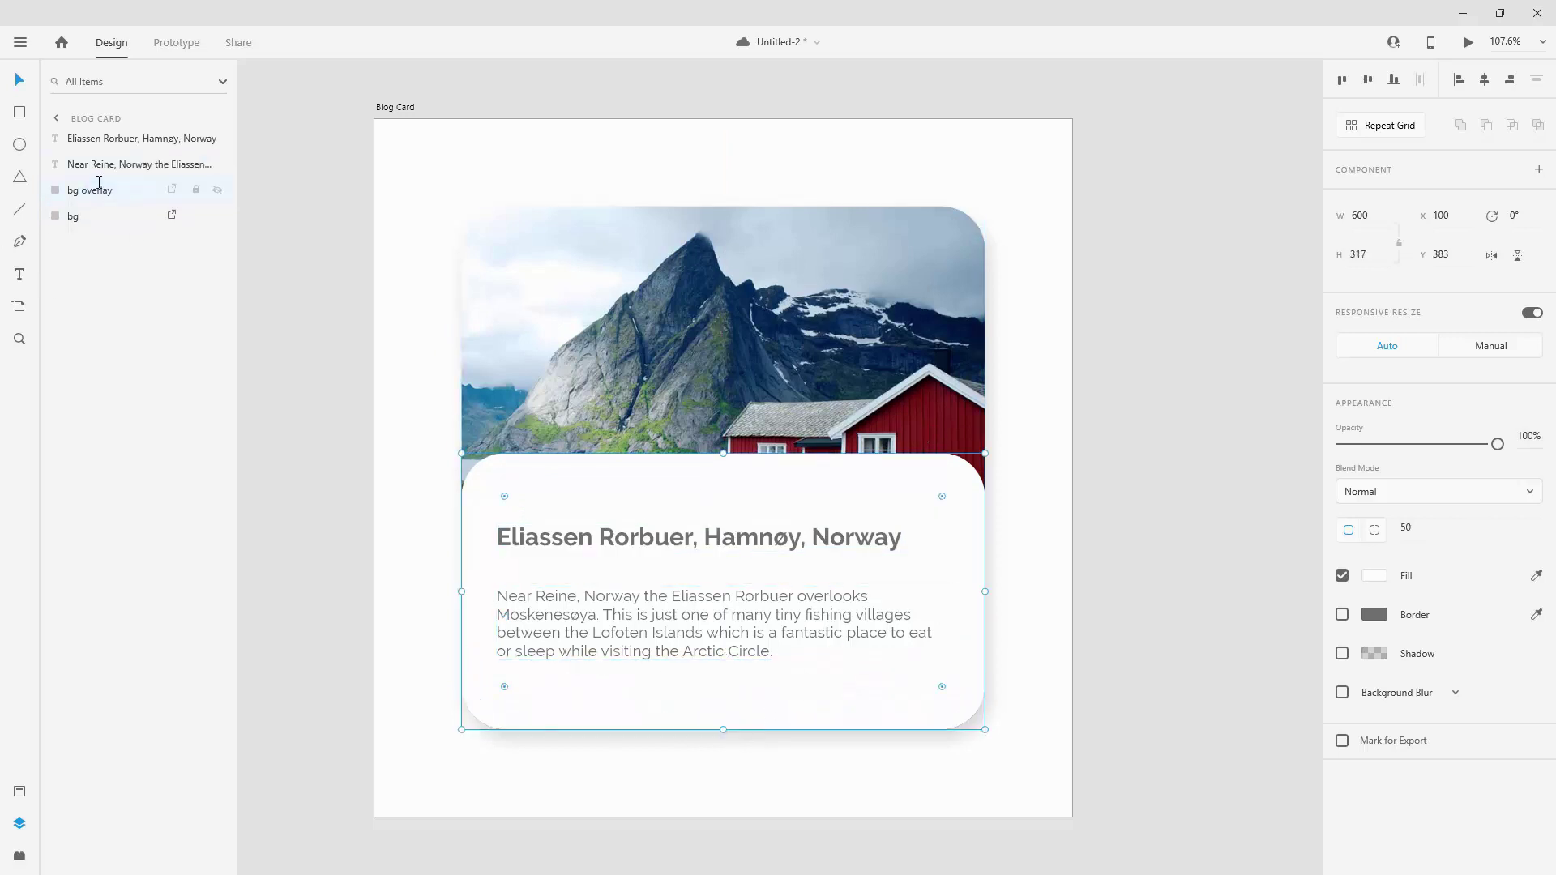
left_click(1372, 529)
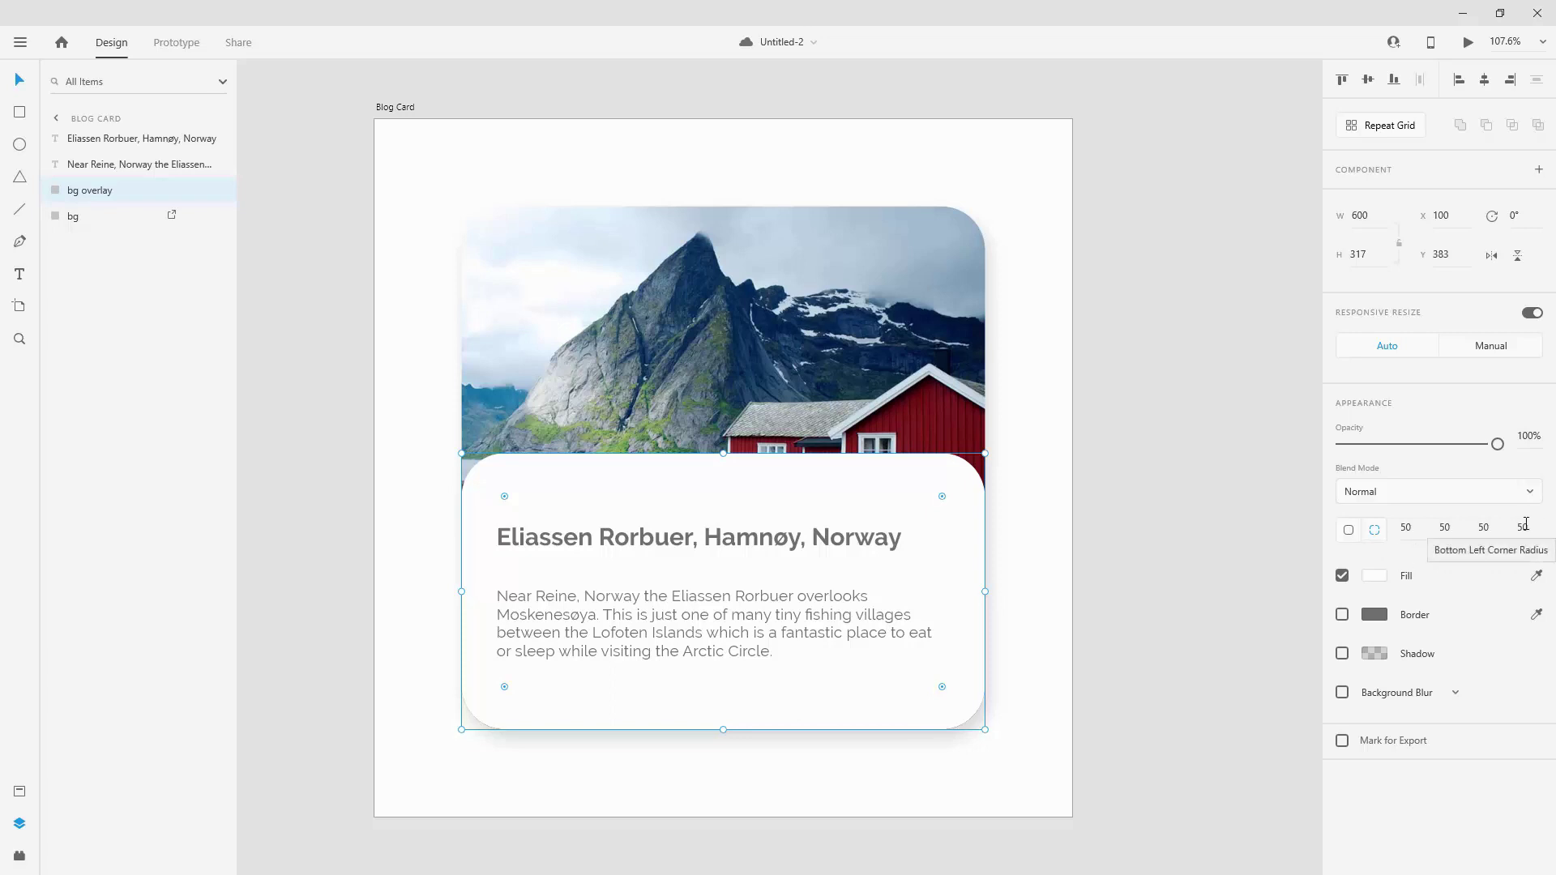
left_click(1349, 531)
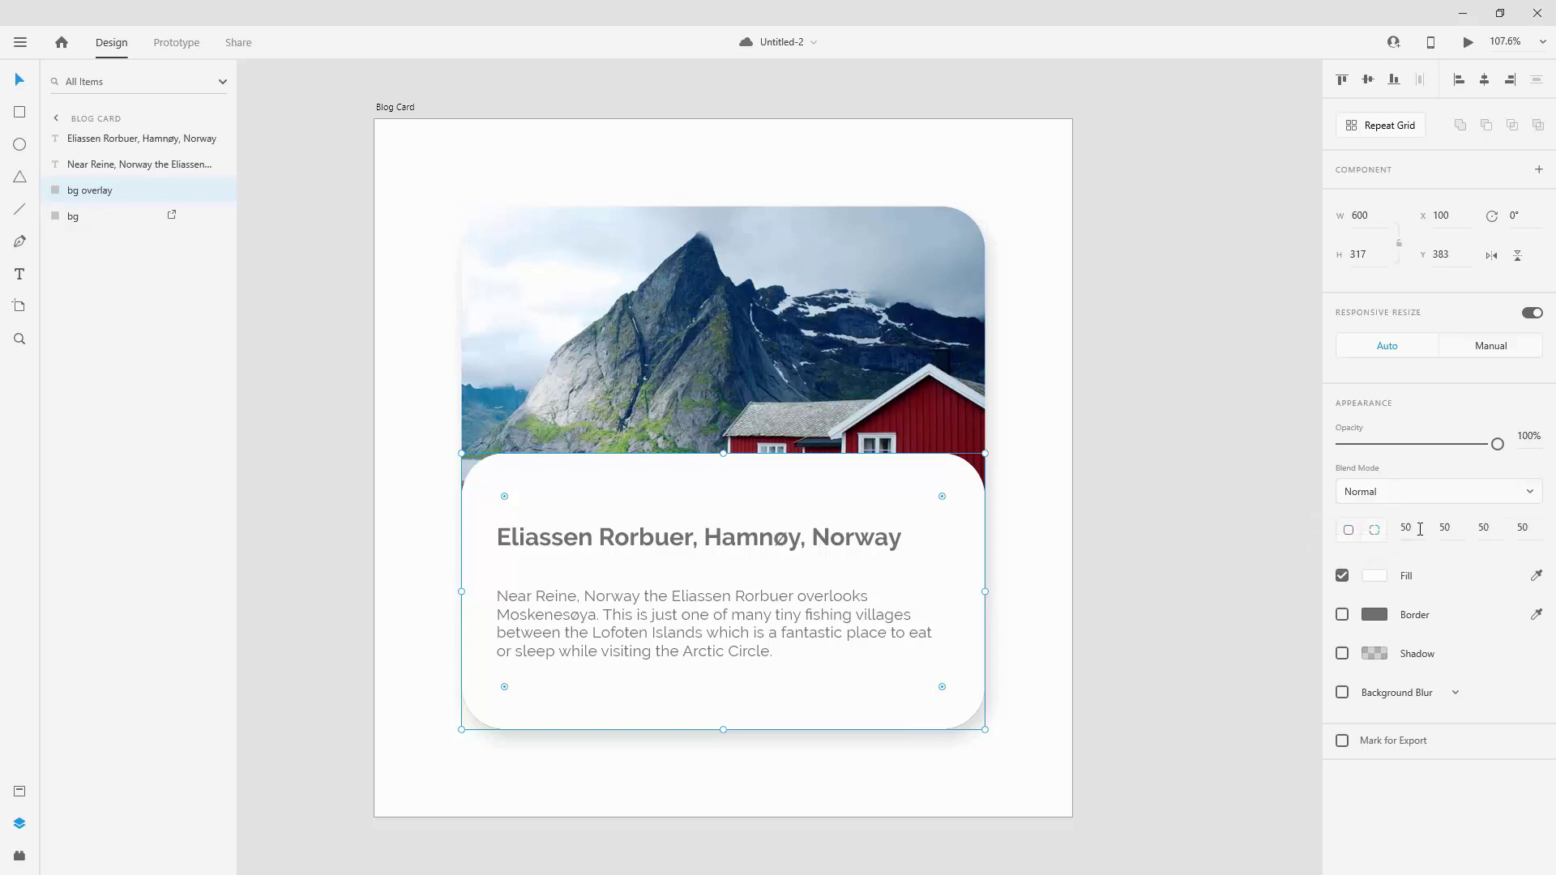
left_click(1392, 525)
type("0")
key("Tab")
type("0")
key("Return")
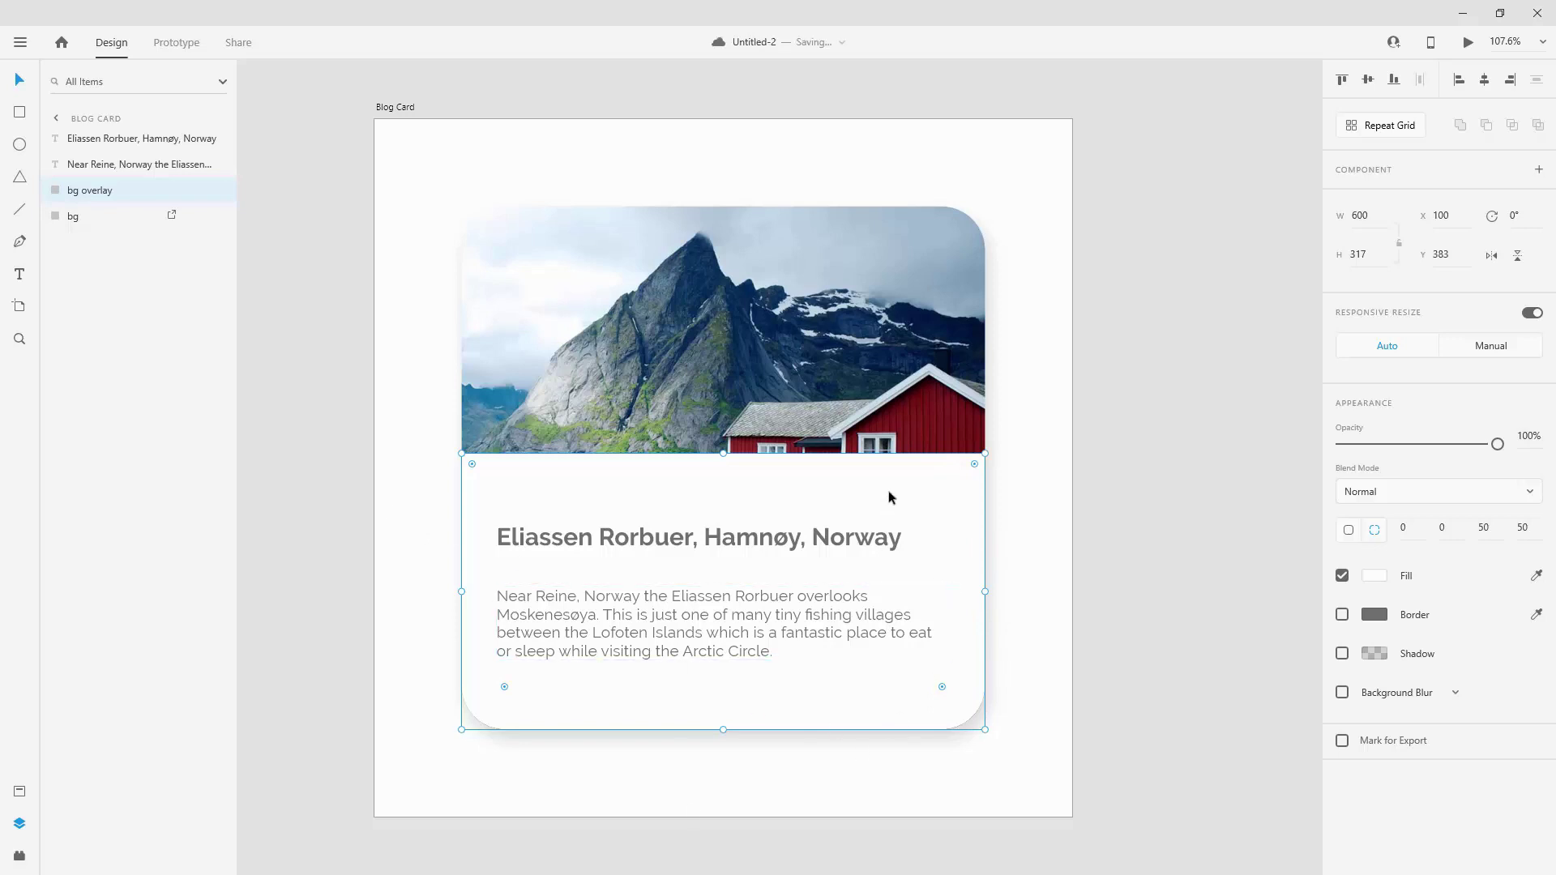
Step: Draw a new 600 × 600 rectangle over the card and centre it vertically
left_click(21, 111)
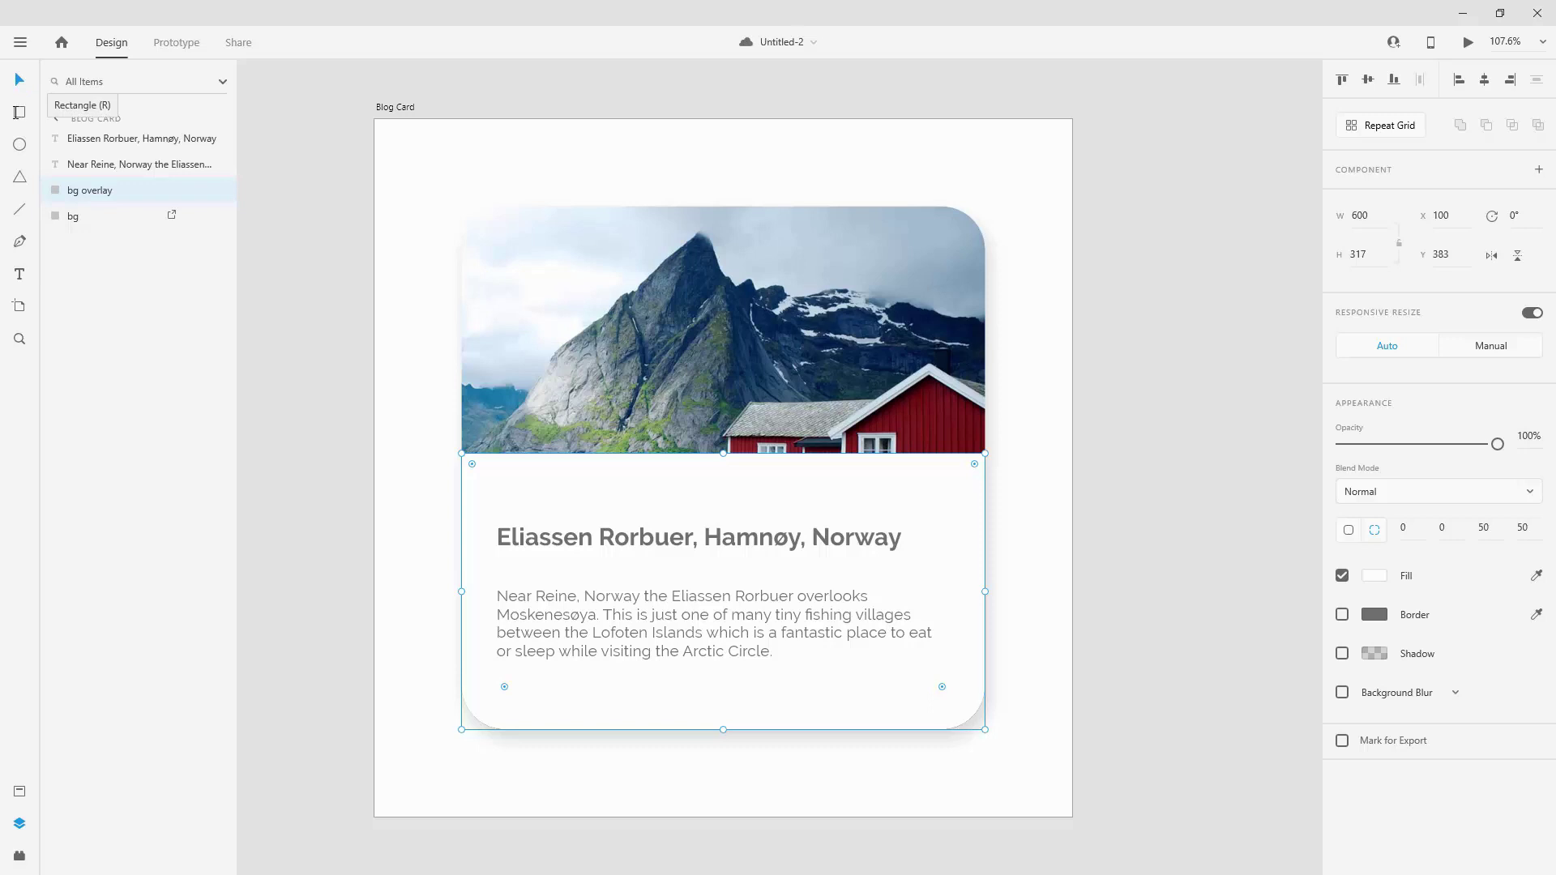
mouse_move(461, 194)
left_mouse_down()
mouse_move(883, 674)
mouse_move(938, 707)
left_mouse_up()
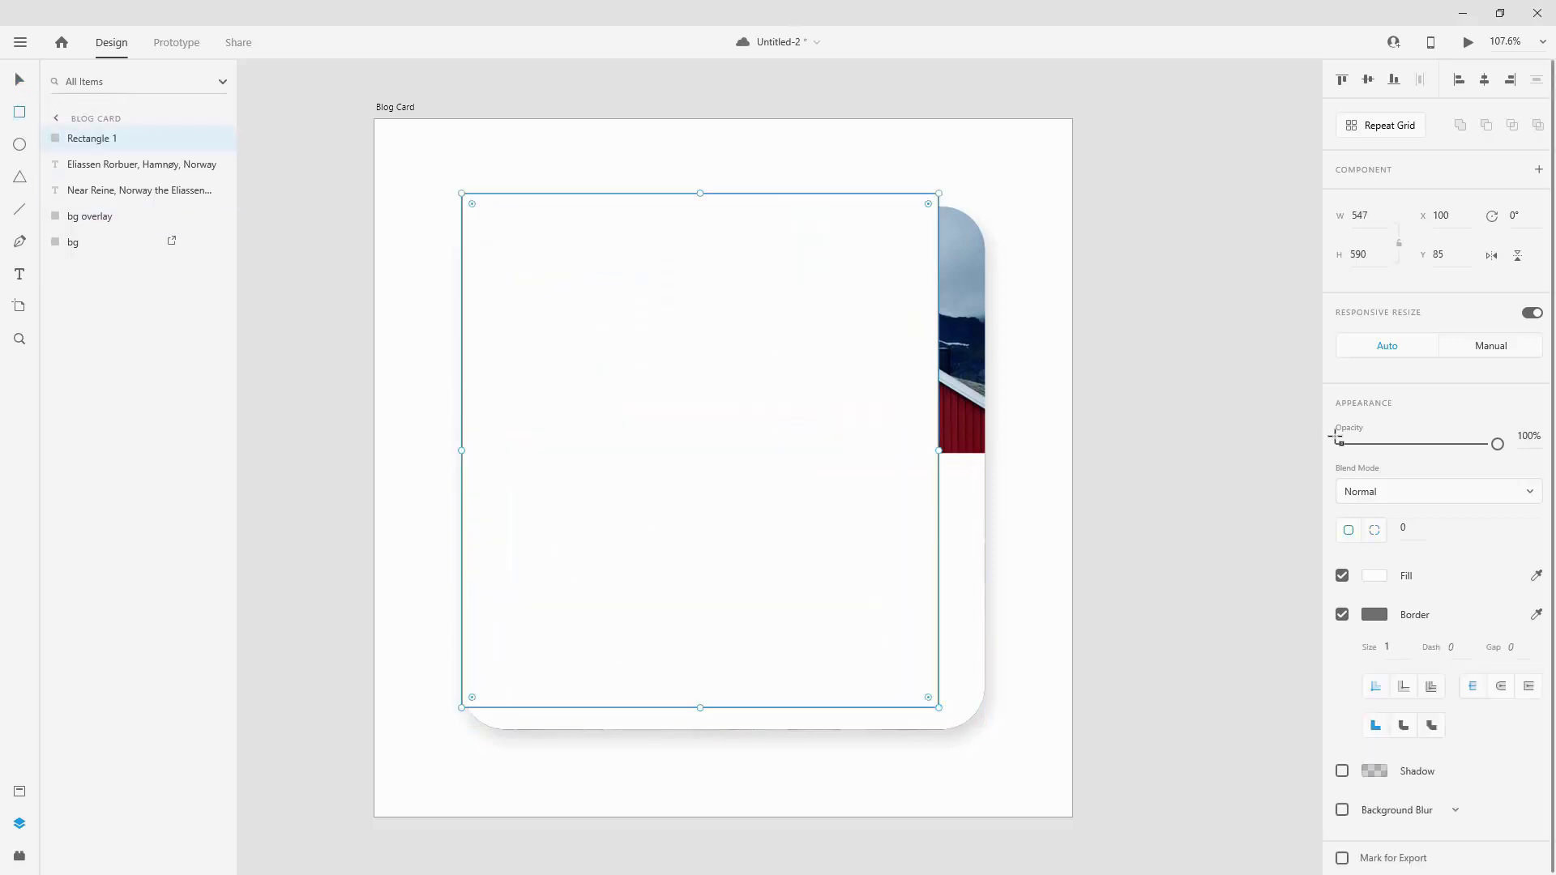
left_click(1358, 217)
type("600")
key("Tab")
type("600")
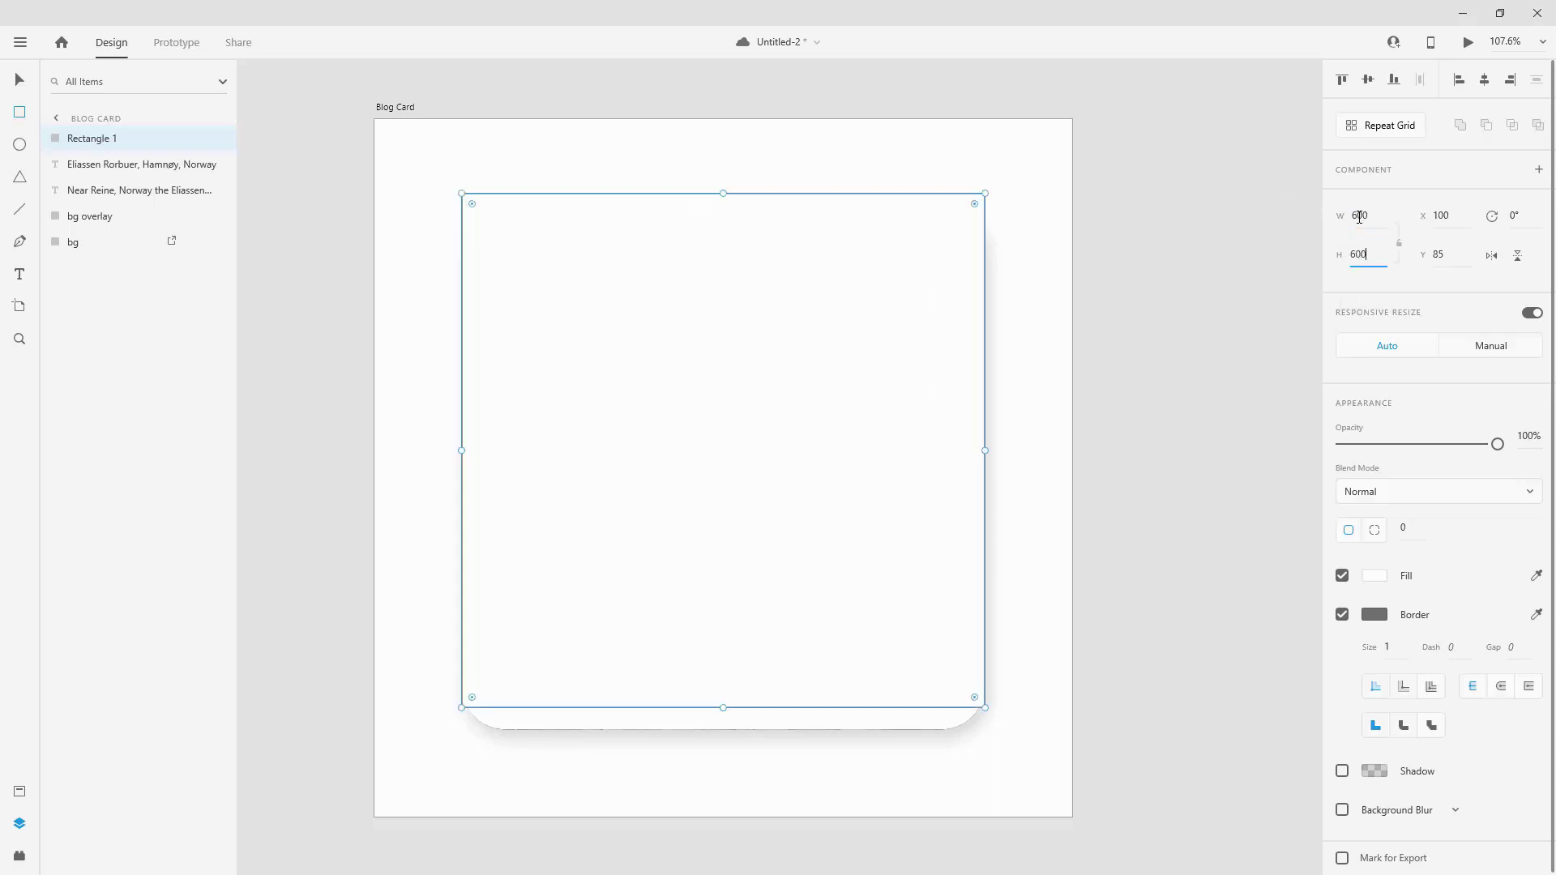
key("Return")
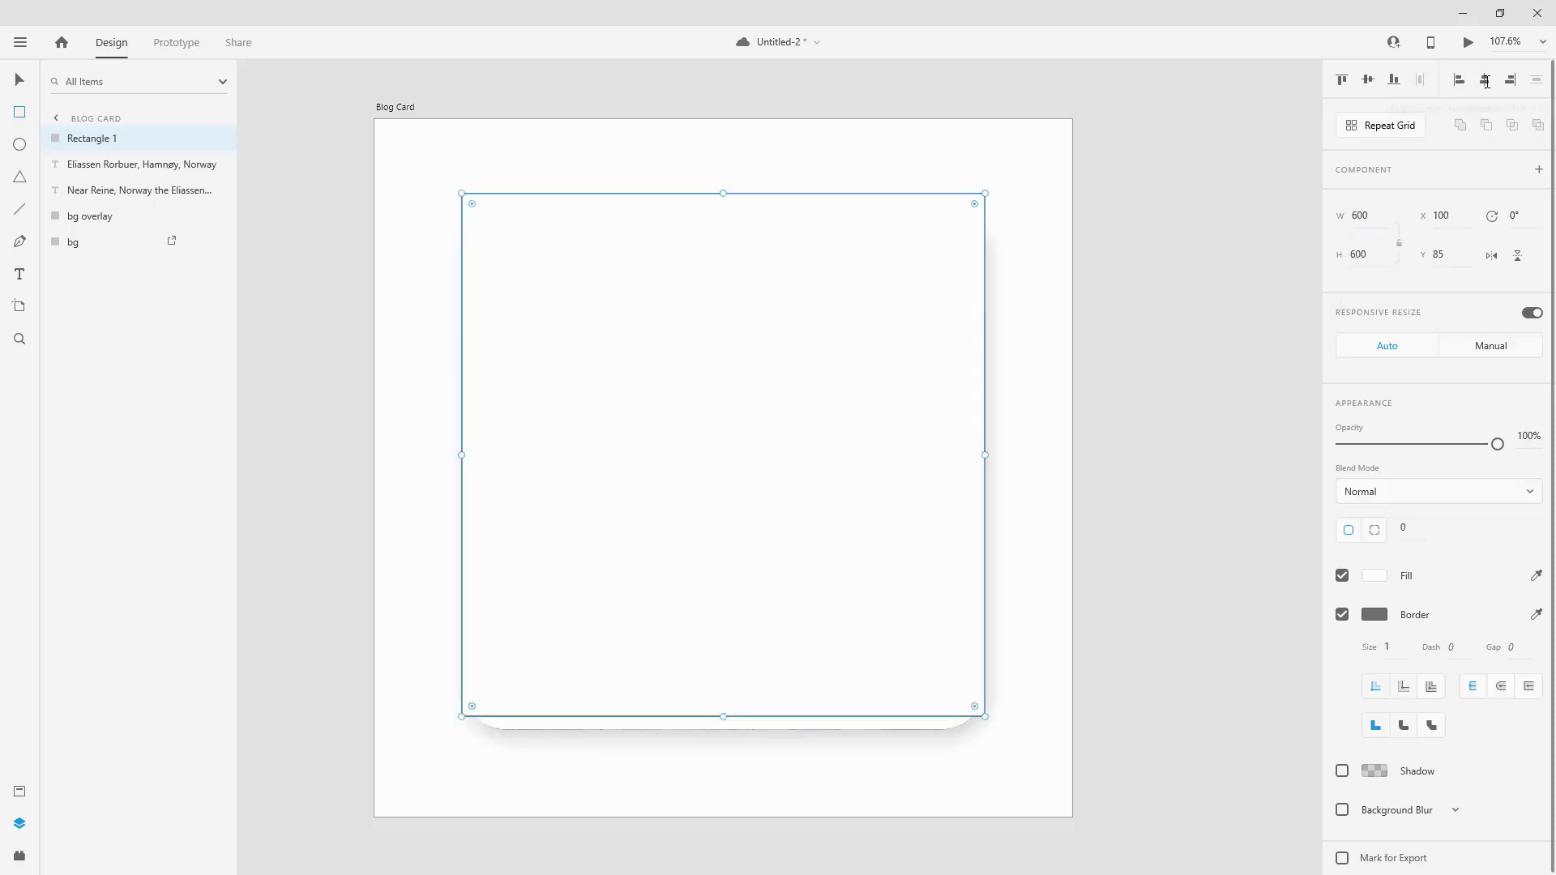
left_click(1371, 79)
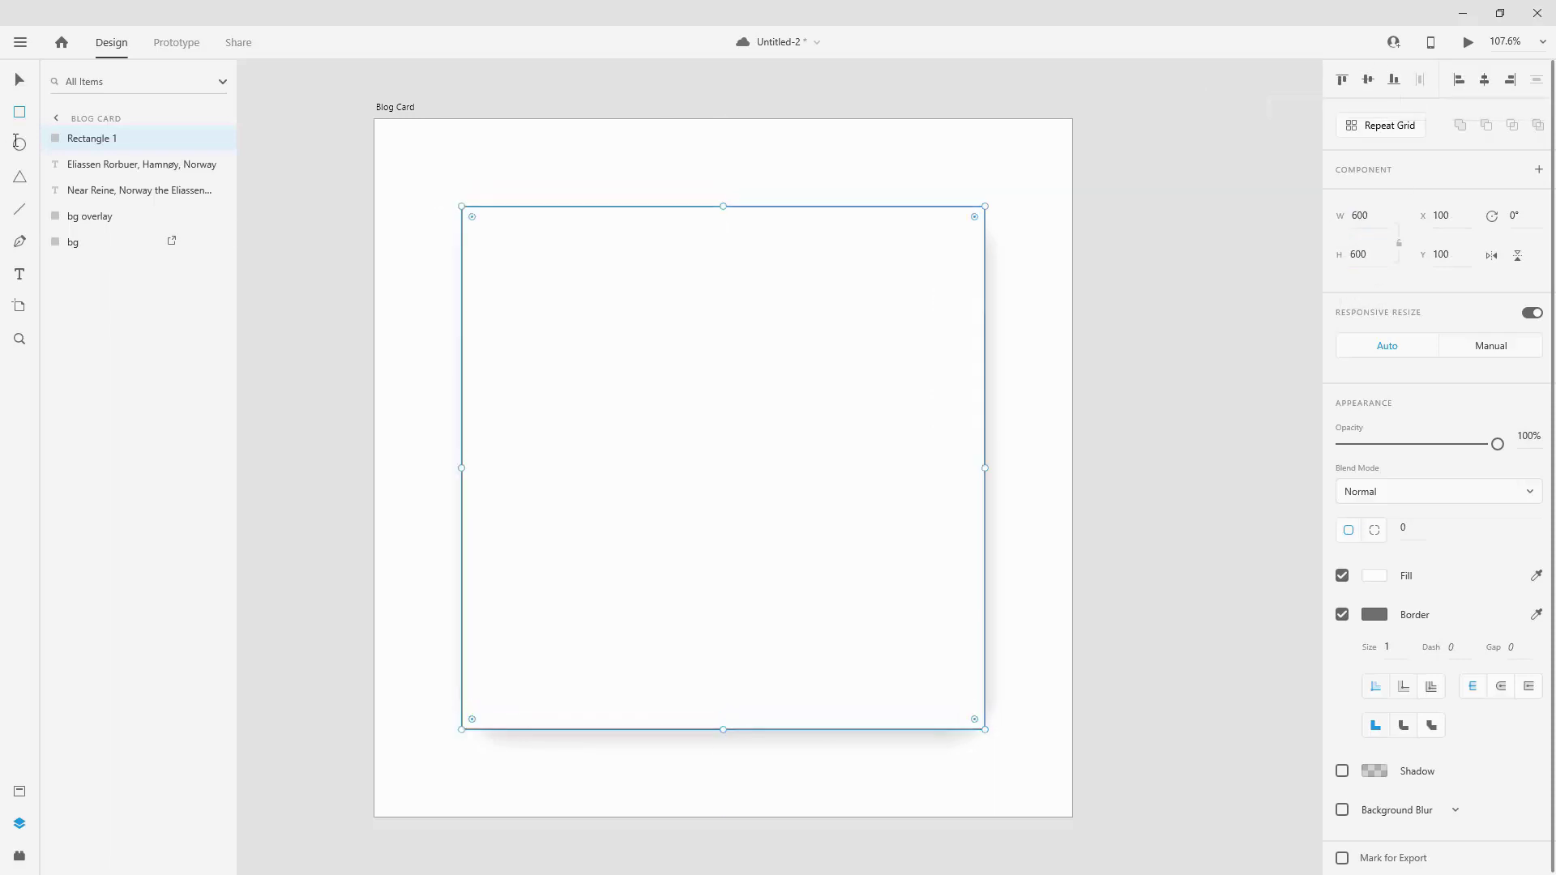
Step: Give the rectangle a 50 px corner radius with no border and no fill
left_click(1412, 527)
left_click(1394, 528)
type("50")
key("Return")
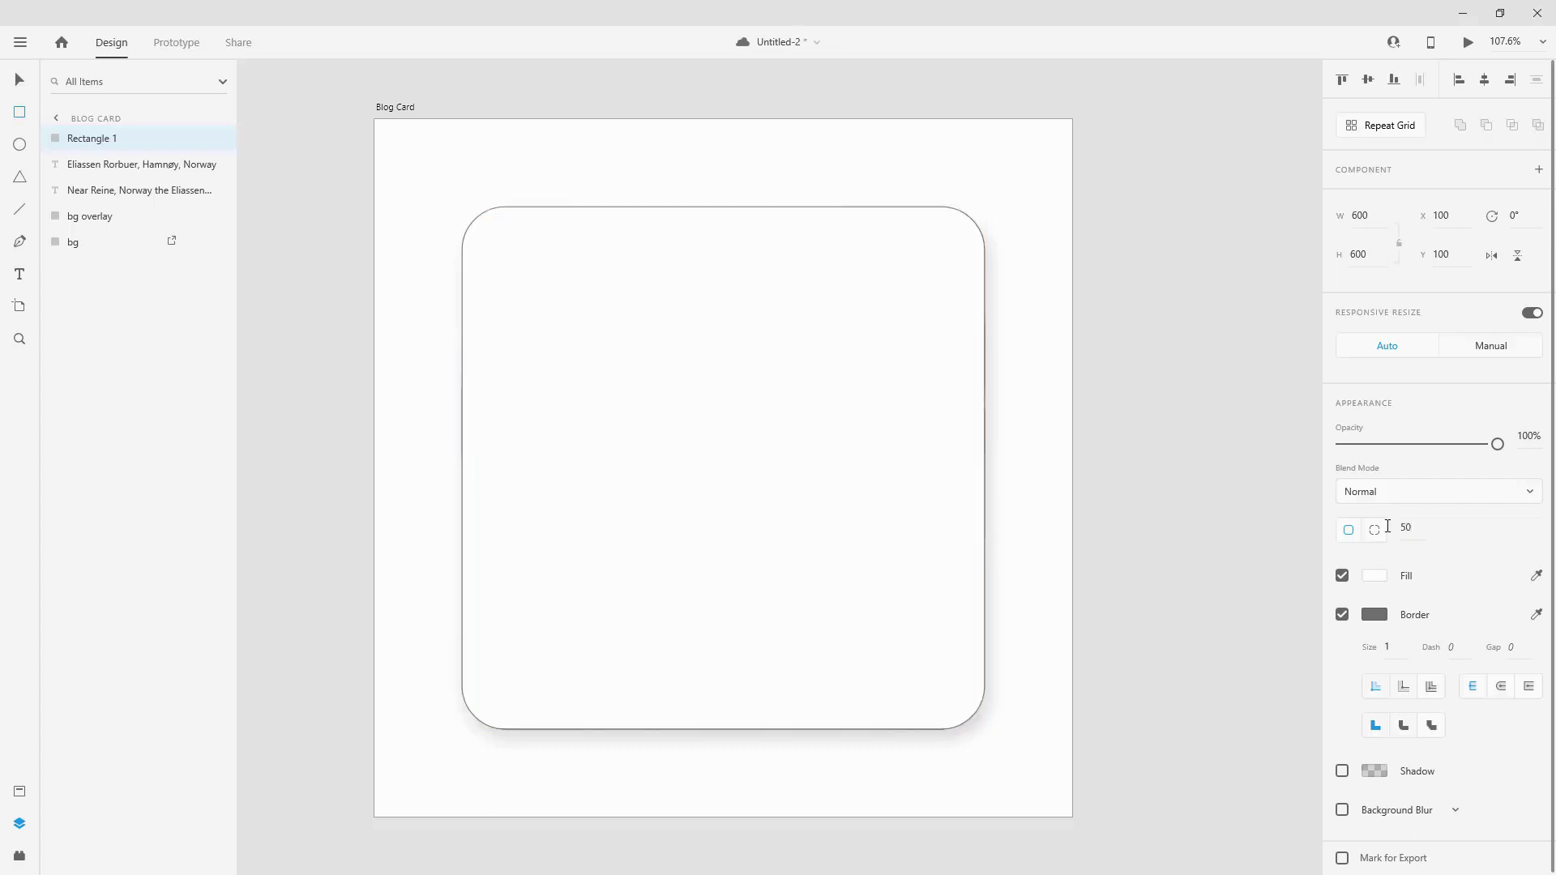
left_click(1343, 616)
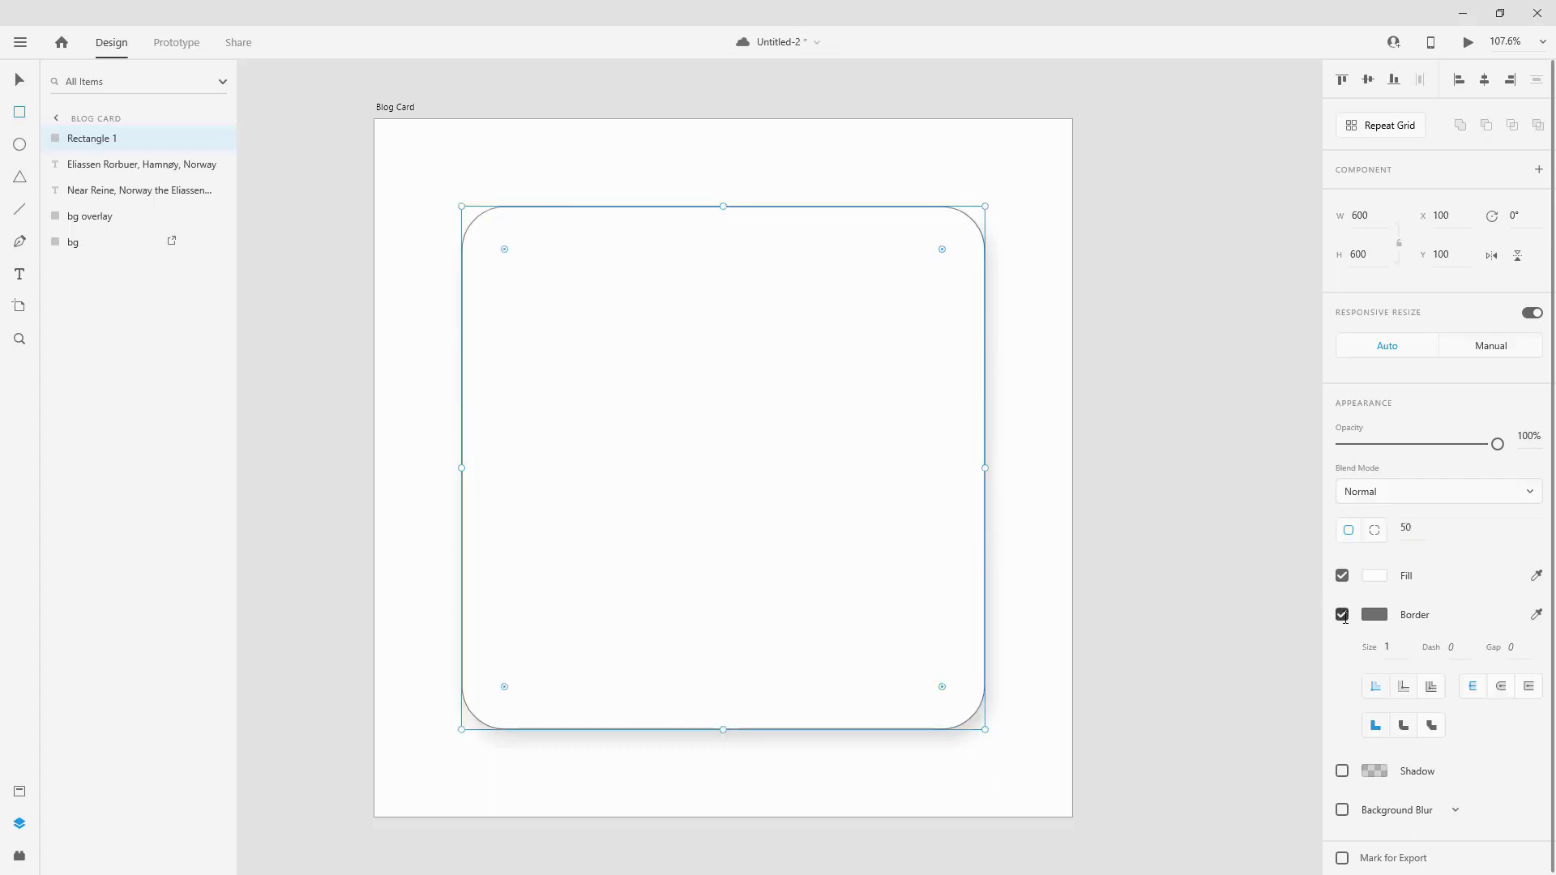
left_click(19, 78)
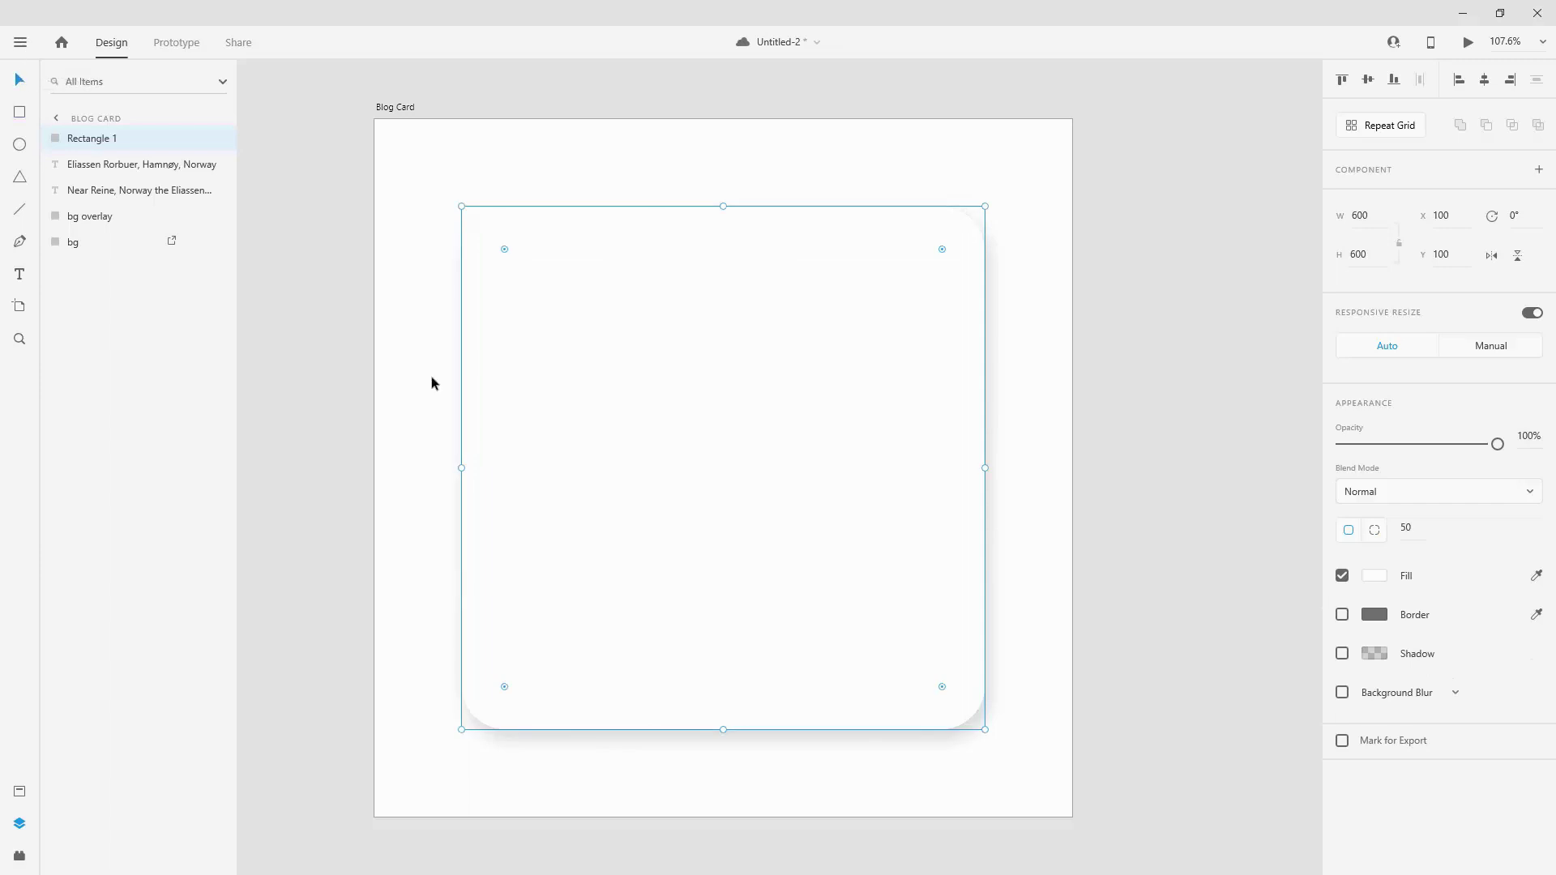
left_click(1341, 576)
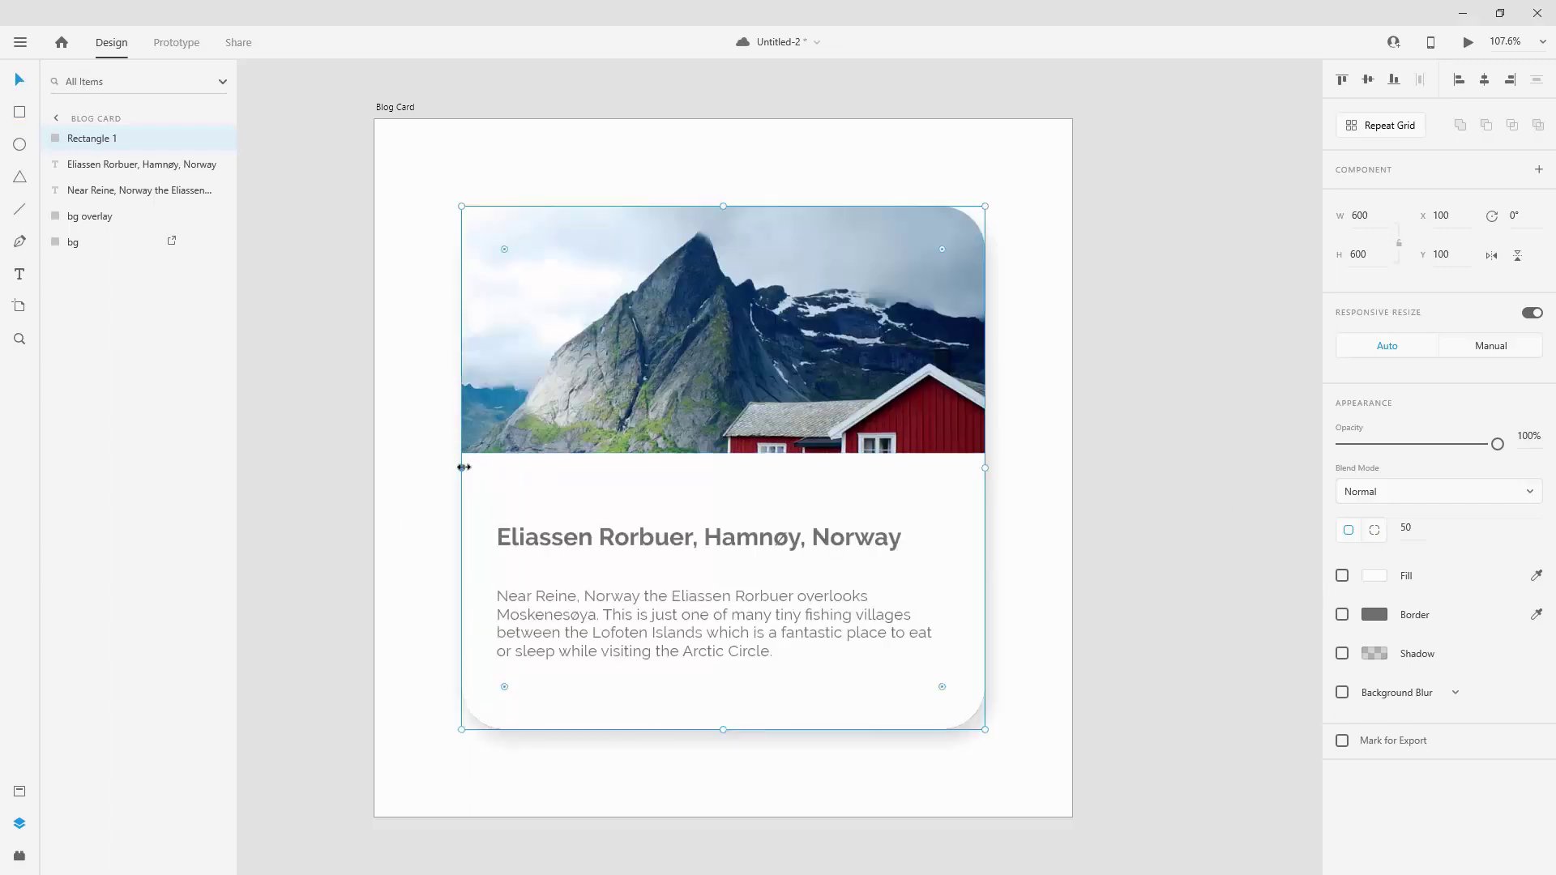
Step: Widen the rectangle to 643 past both card edges and name it 'mask'
left_click_drag(462, 468, 443, 471)
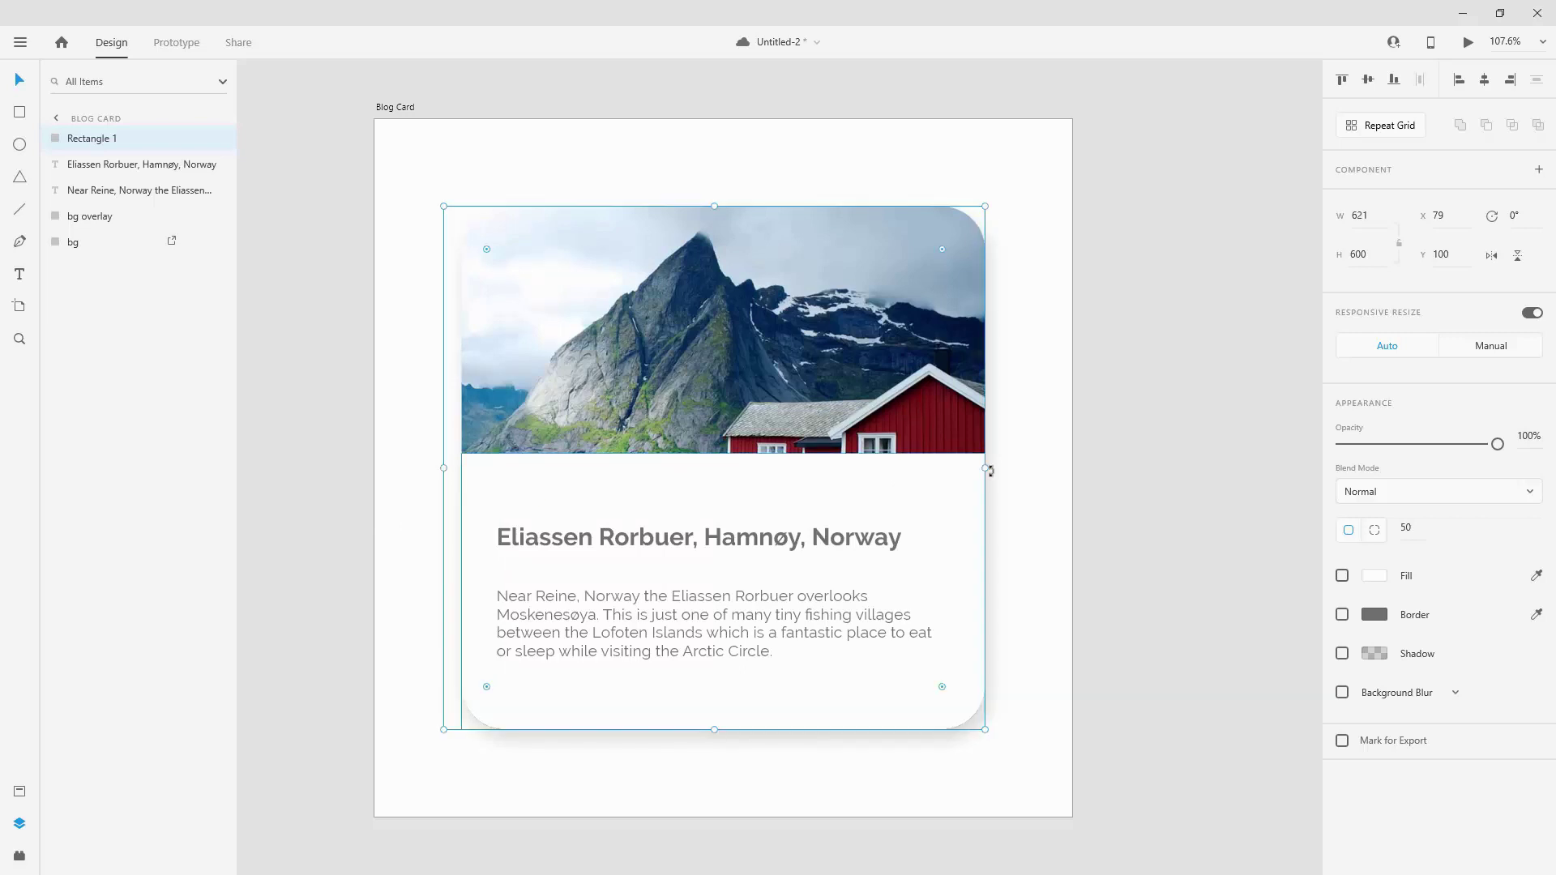
left_click_drag(985, 468, 1004, 467)
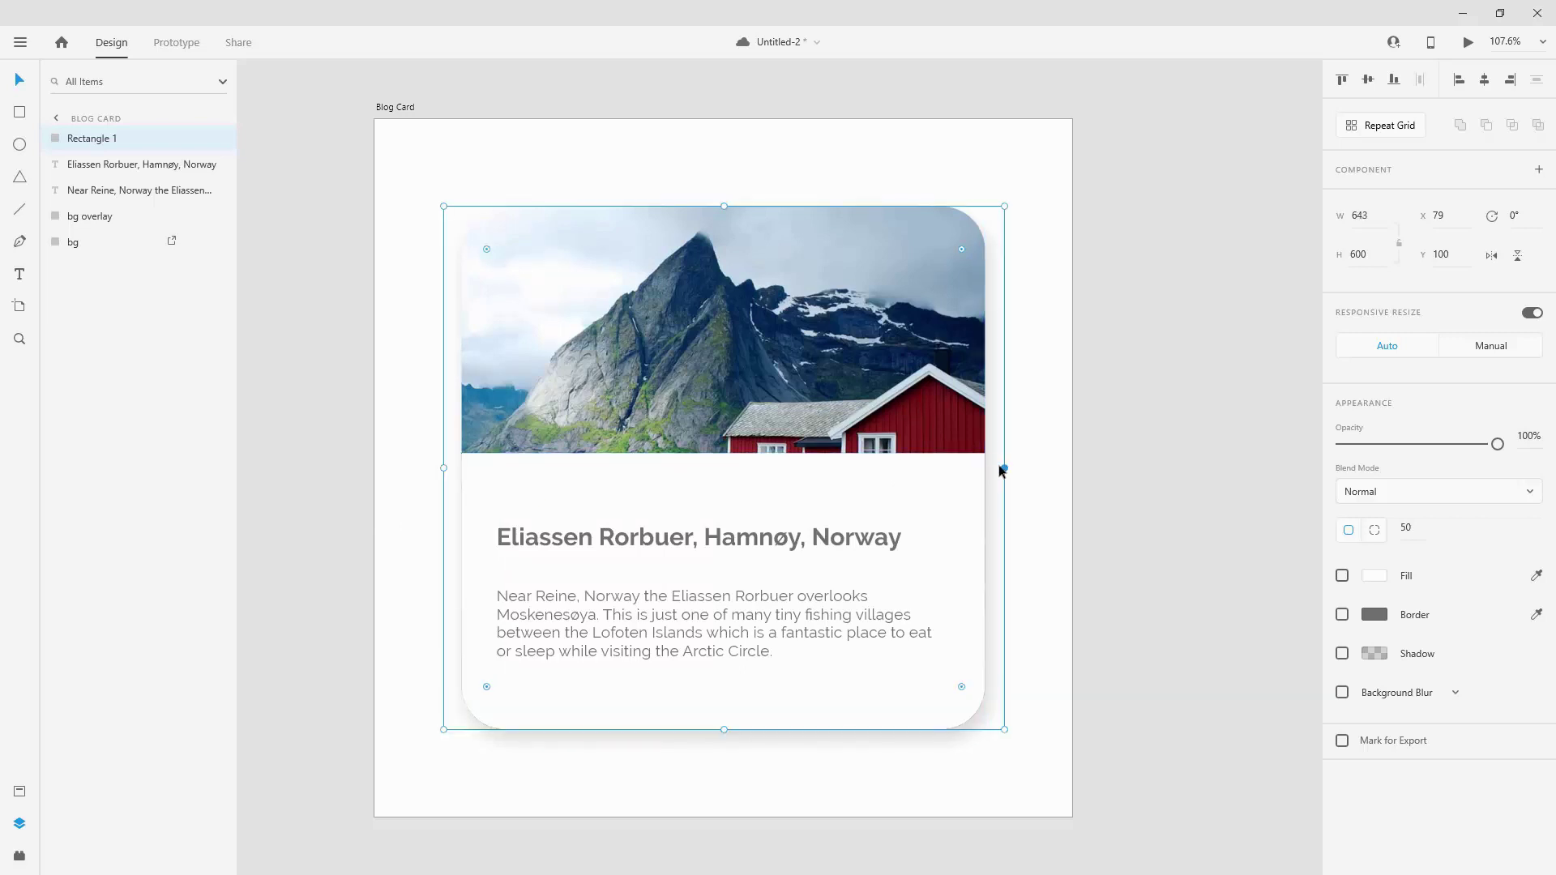
double_click(82, 139)
type("mask")
key("Return")
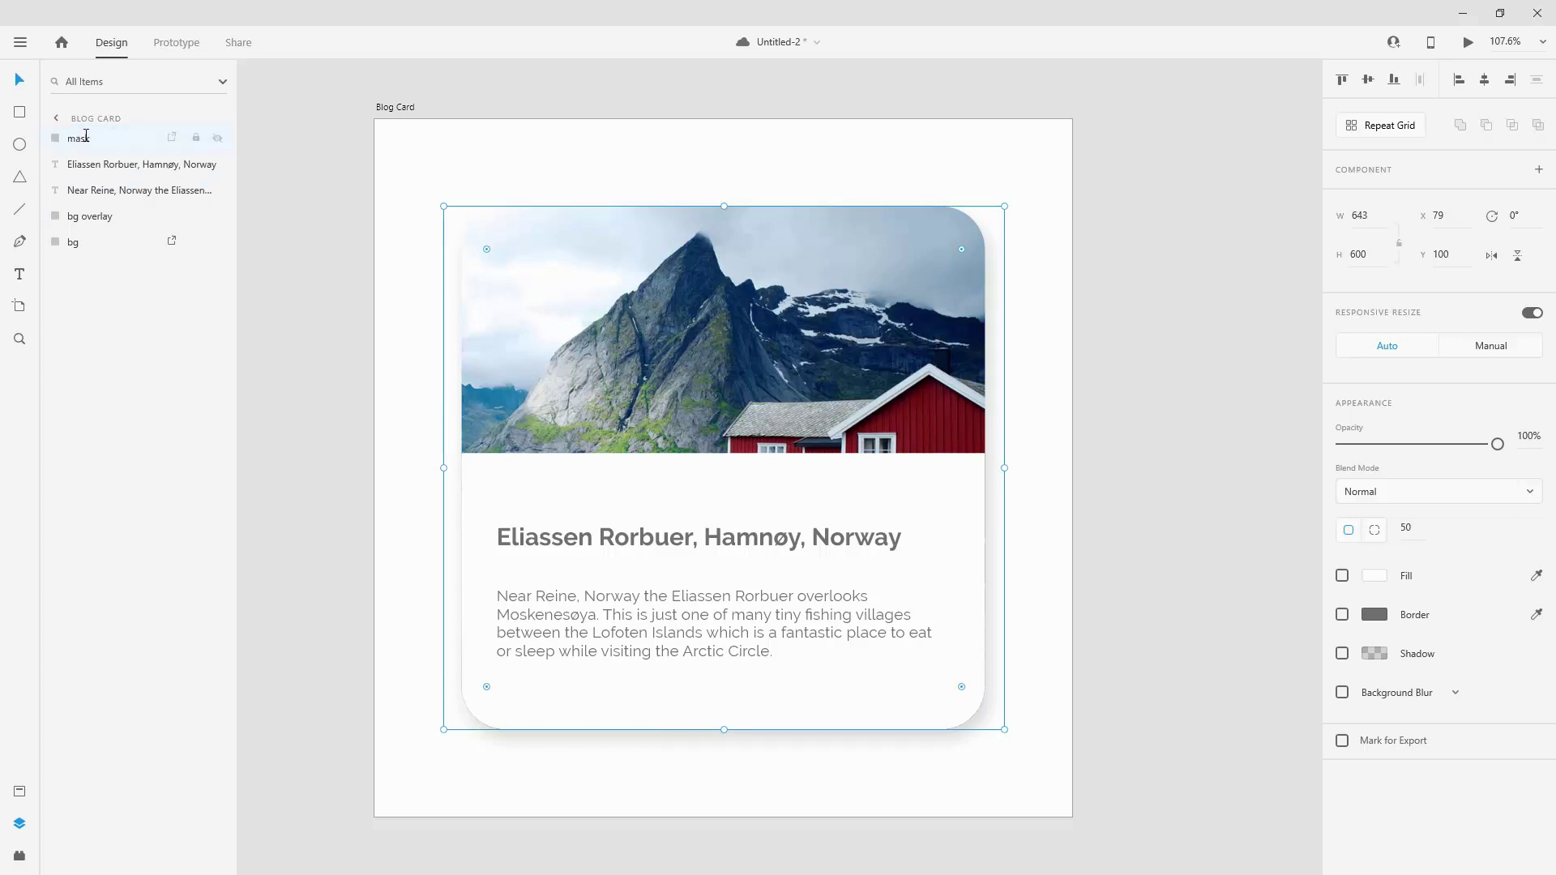
Step: Mask the overlay and text layers with the mask shape, name the group 'mask', and save
left_click(92, 218, "shift")
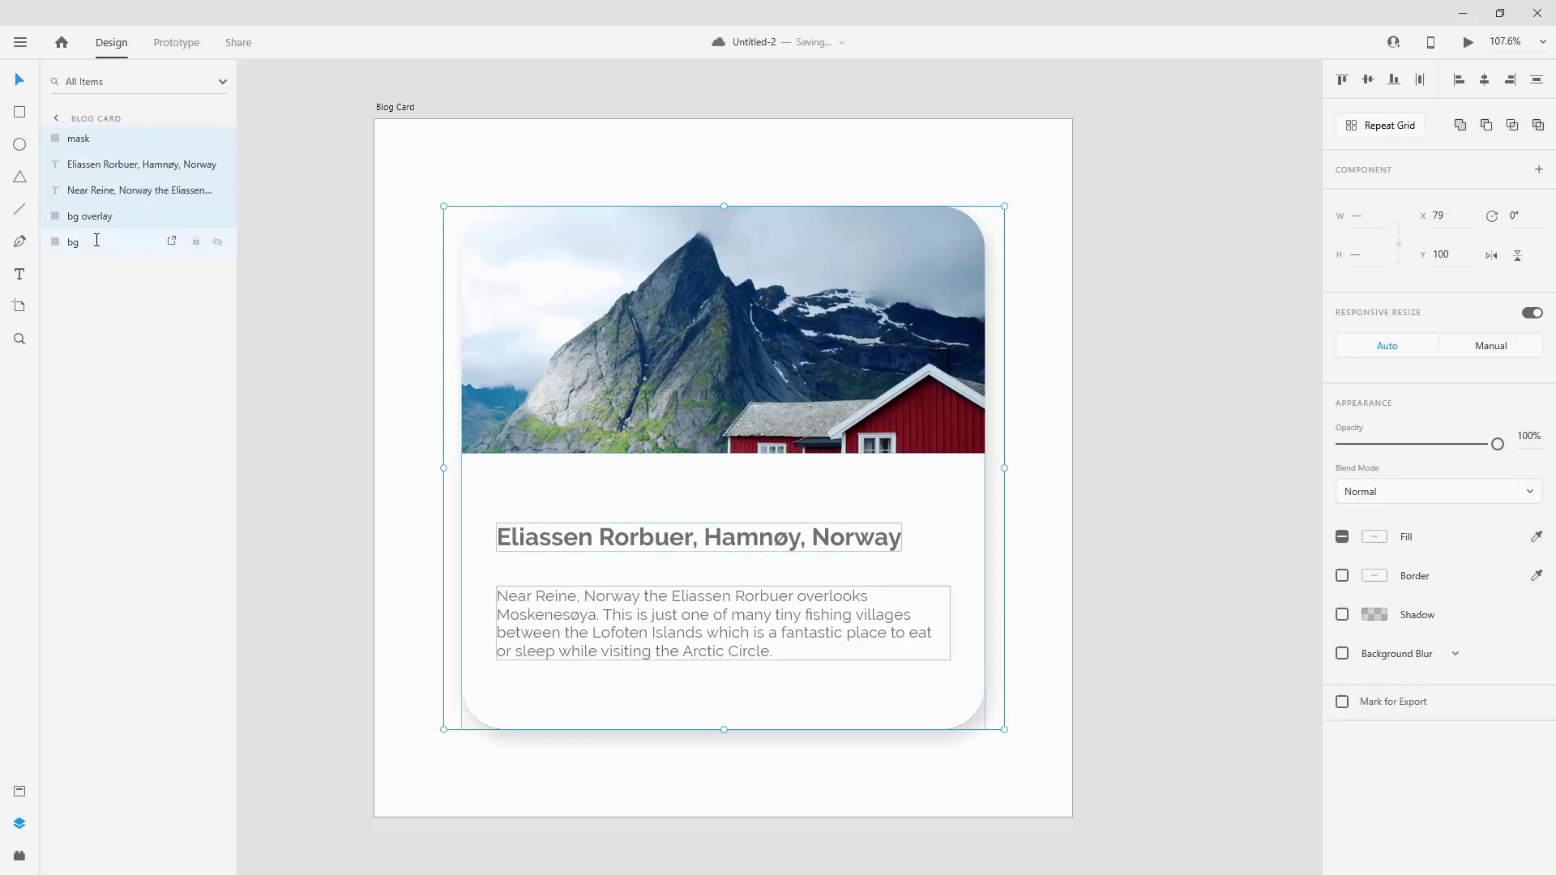
right_click(98, 216)
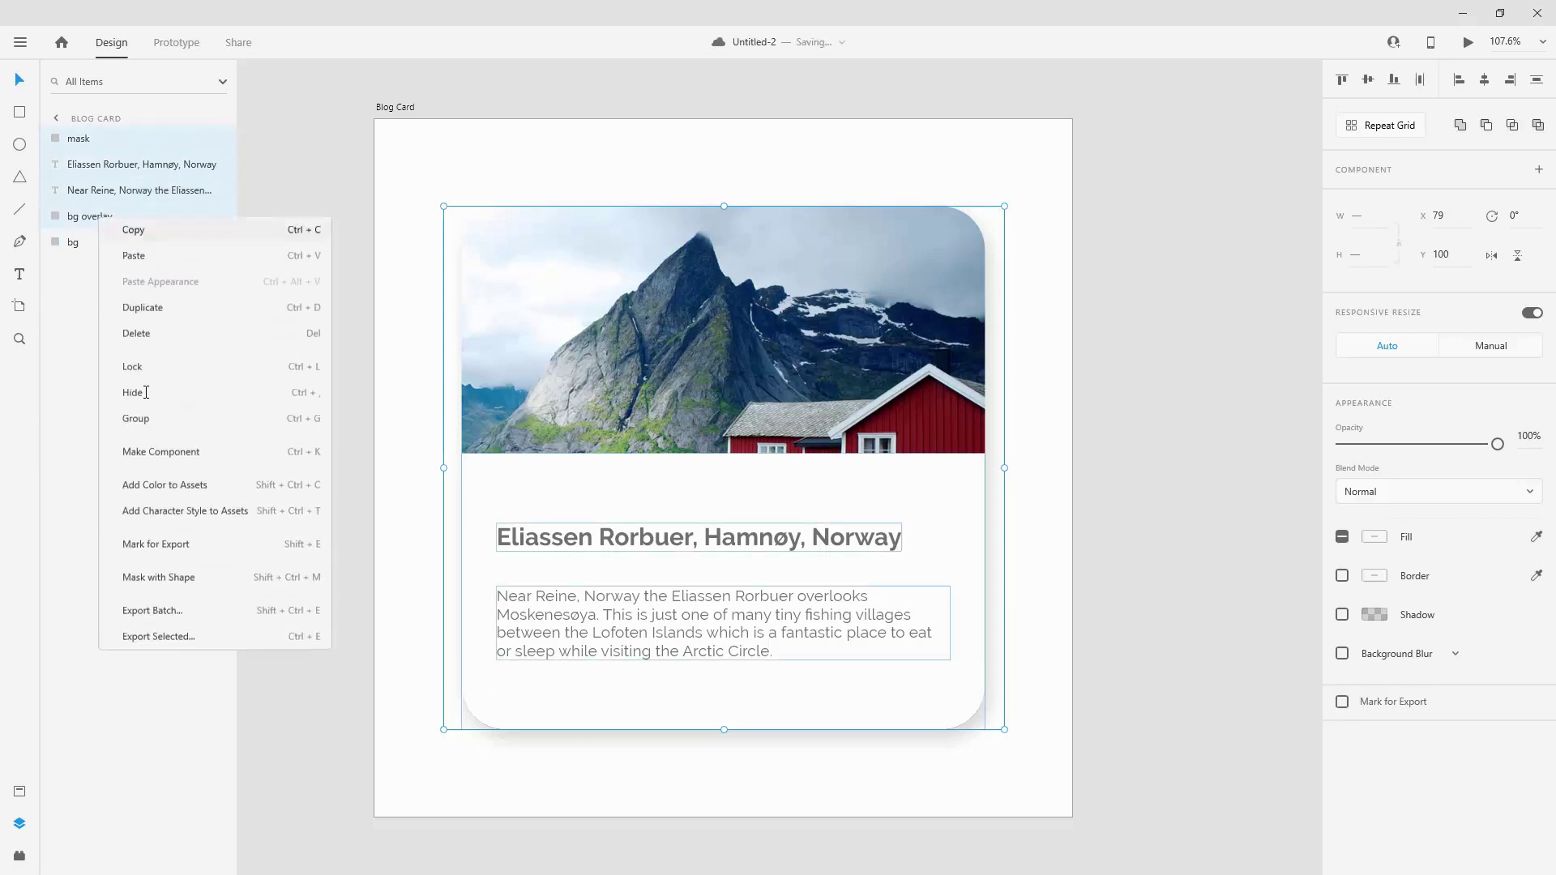
left_click(174, 581)
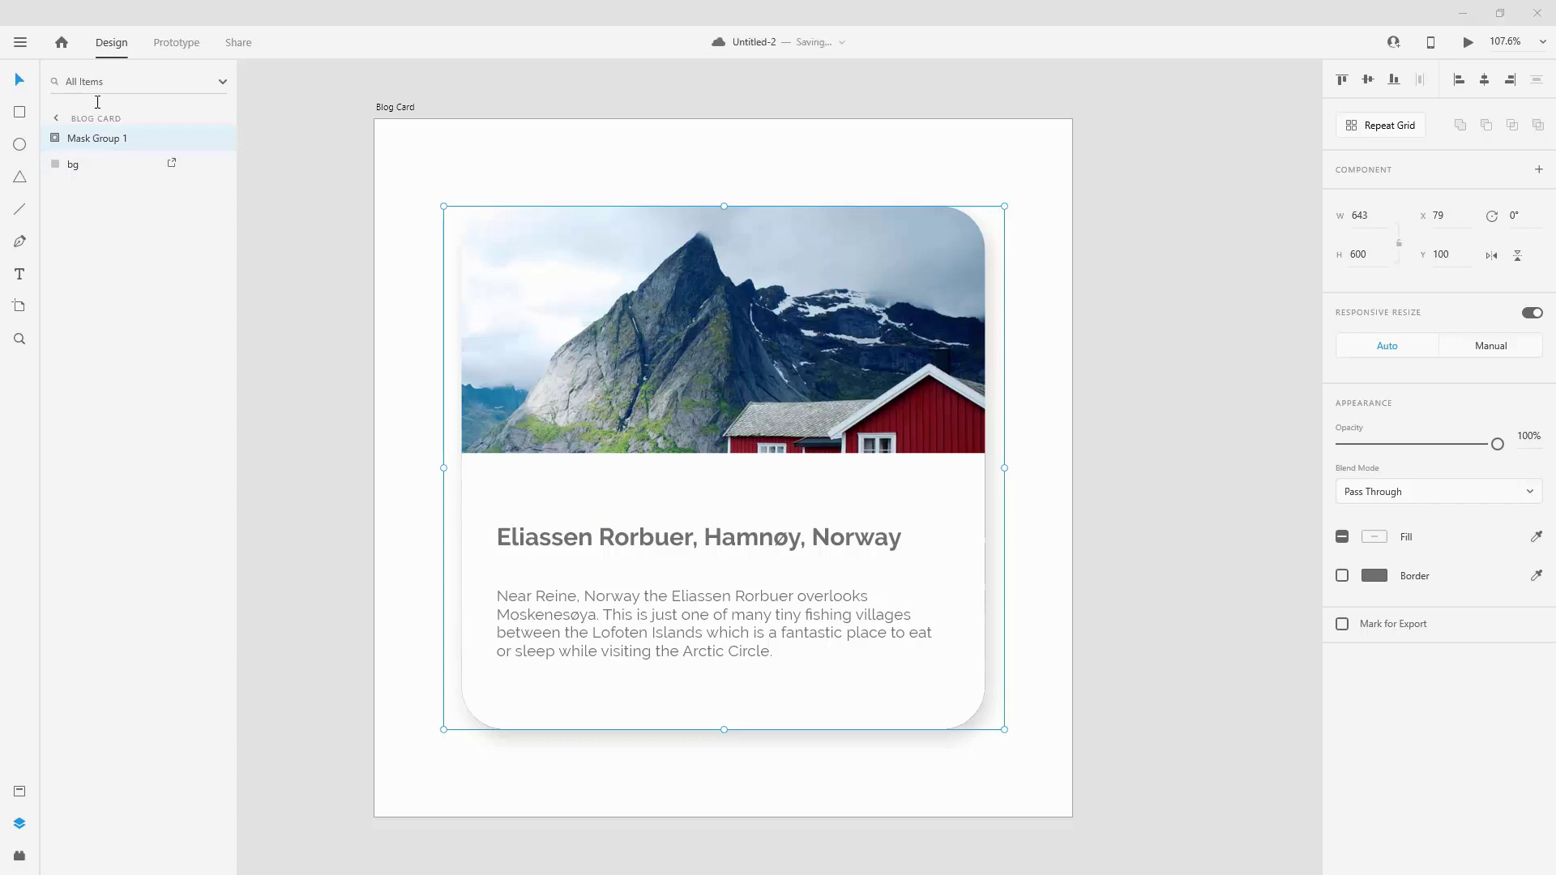
double_click(102, 138)
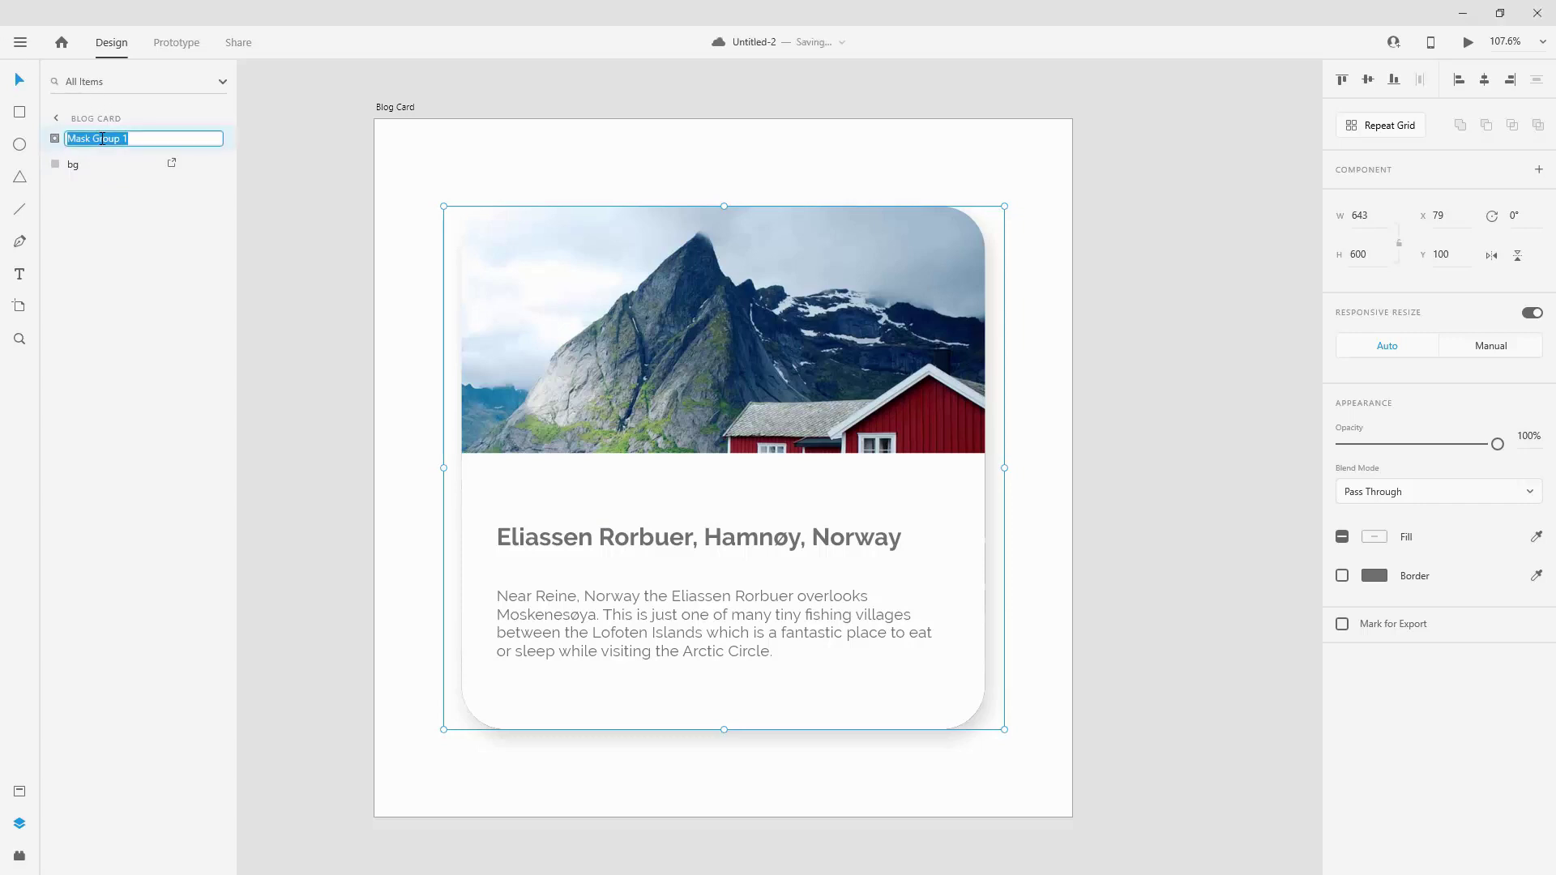
type("mask")
key("Return")
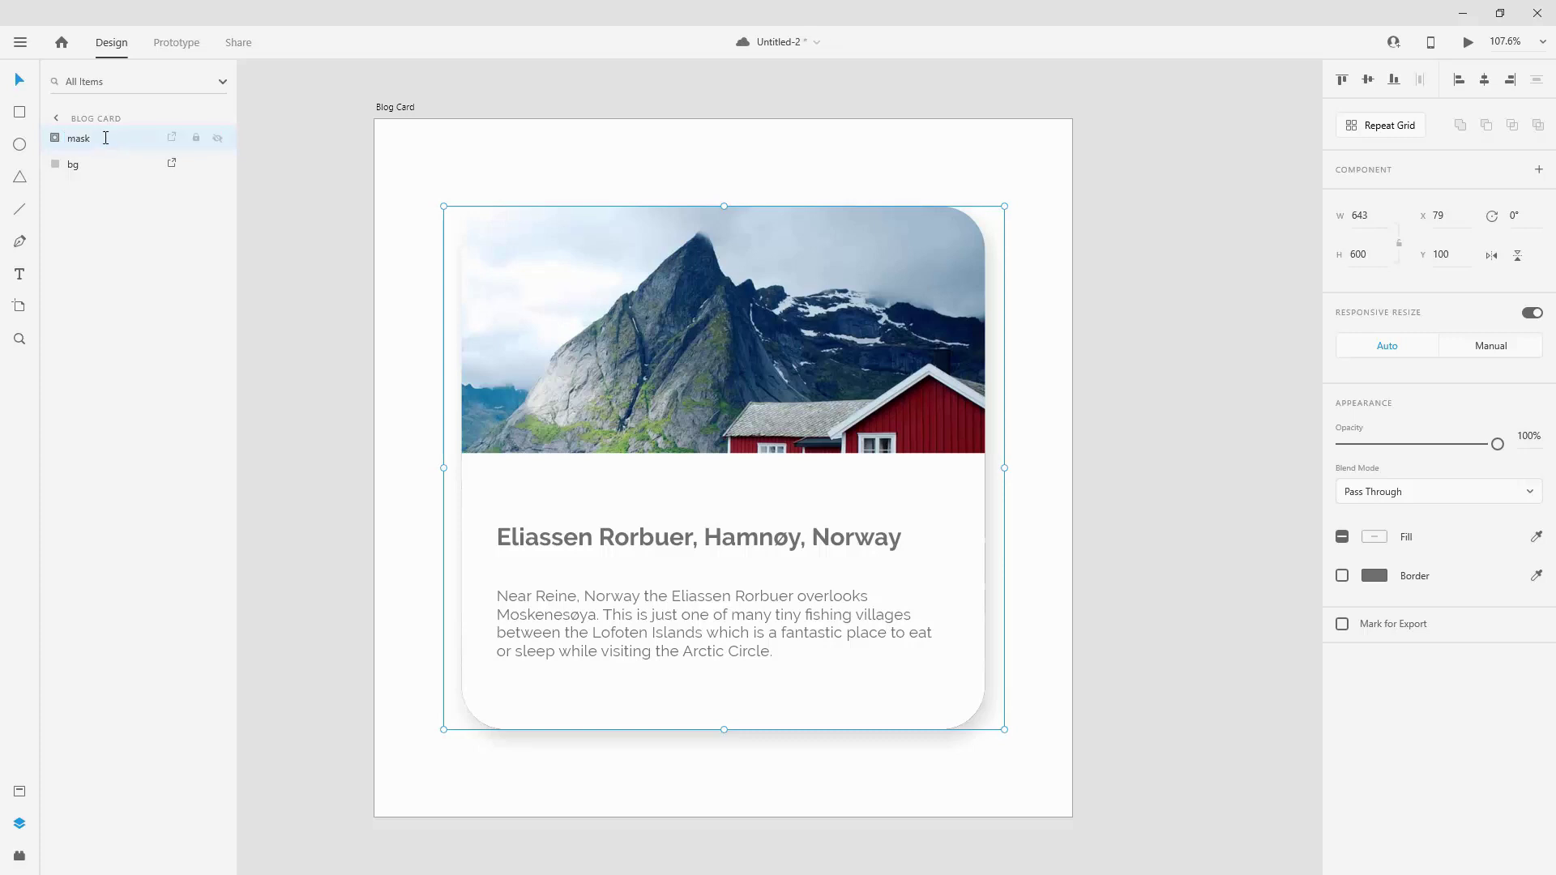
left_click(630, 141)
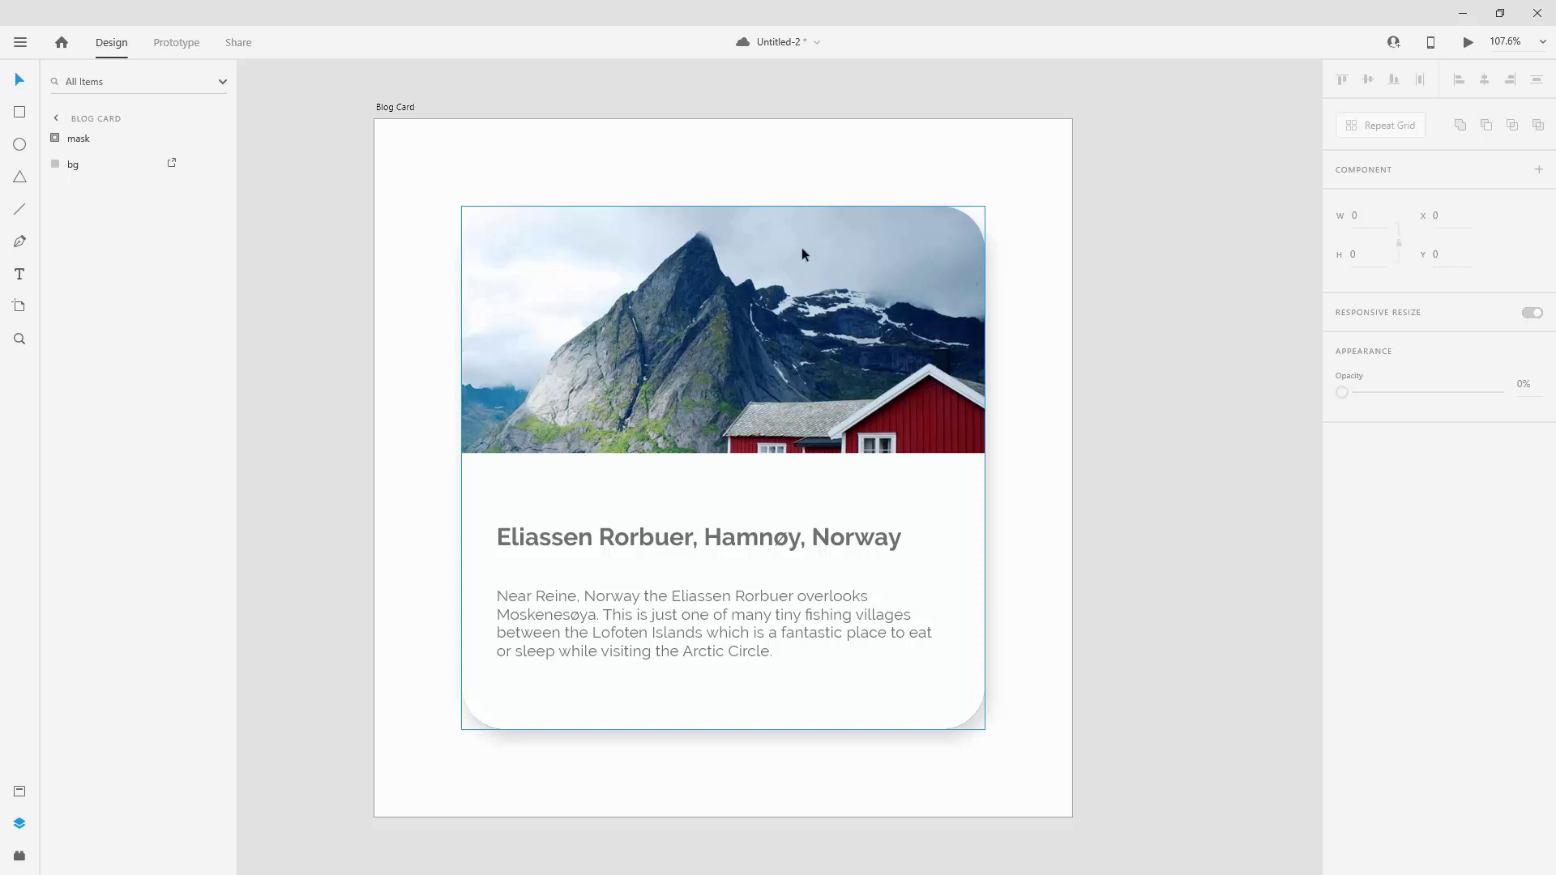
key("ctrl+s")
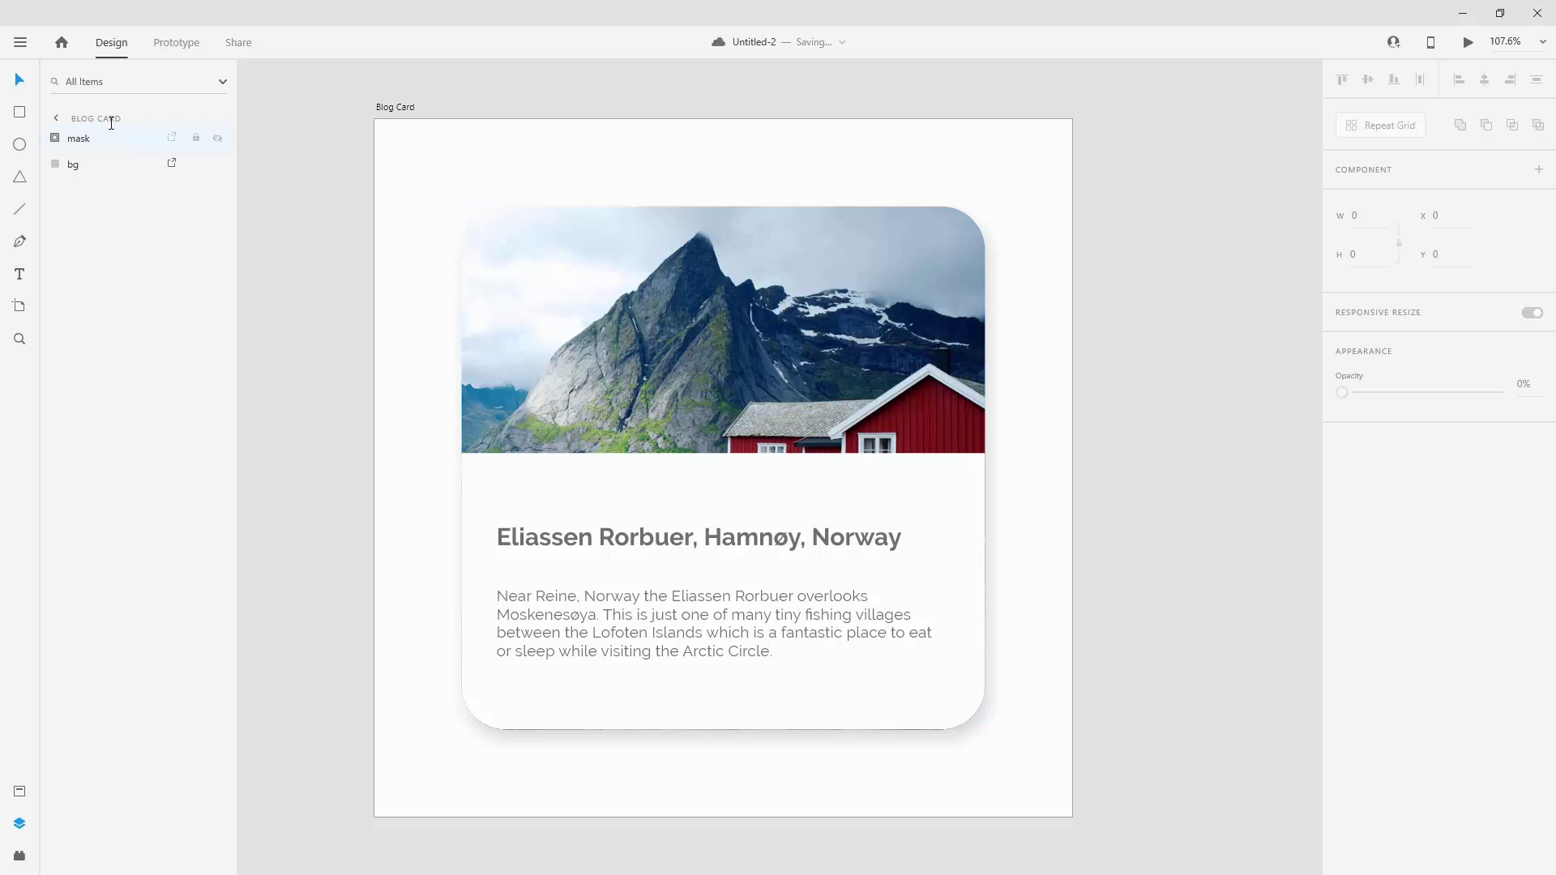
Step: Combine the mask group and bg into a component with Ctrl+K
left_click(90, 140)
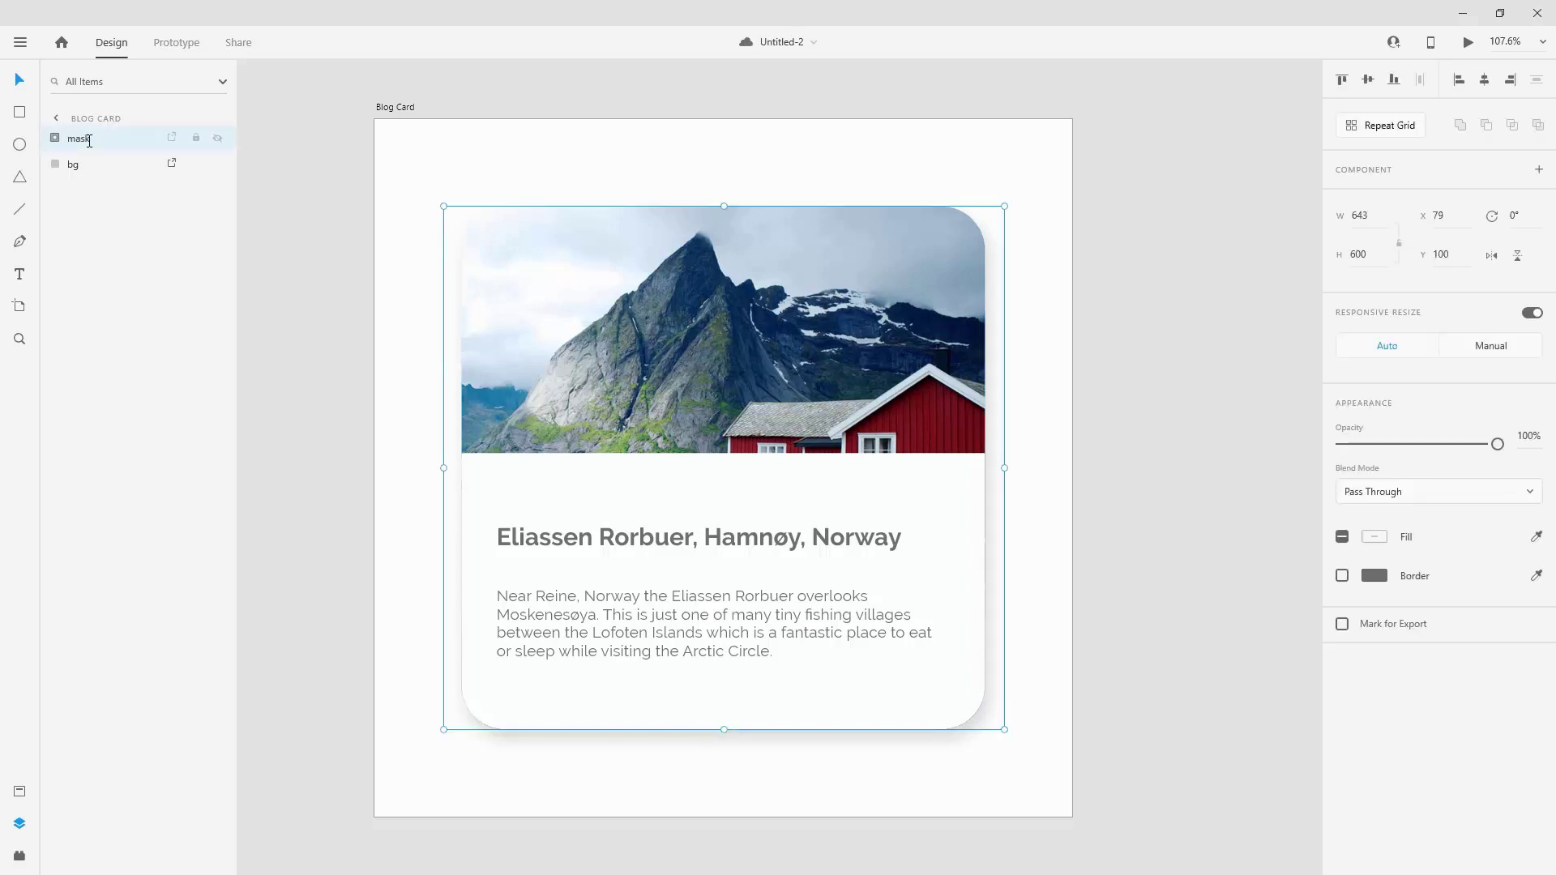
left_click(86, 164, "shift")
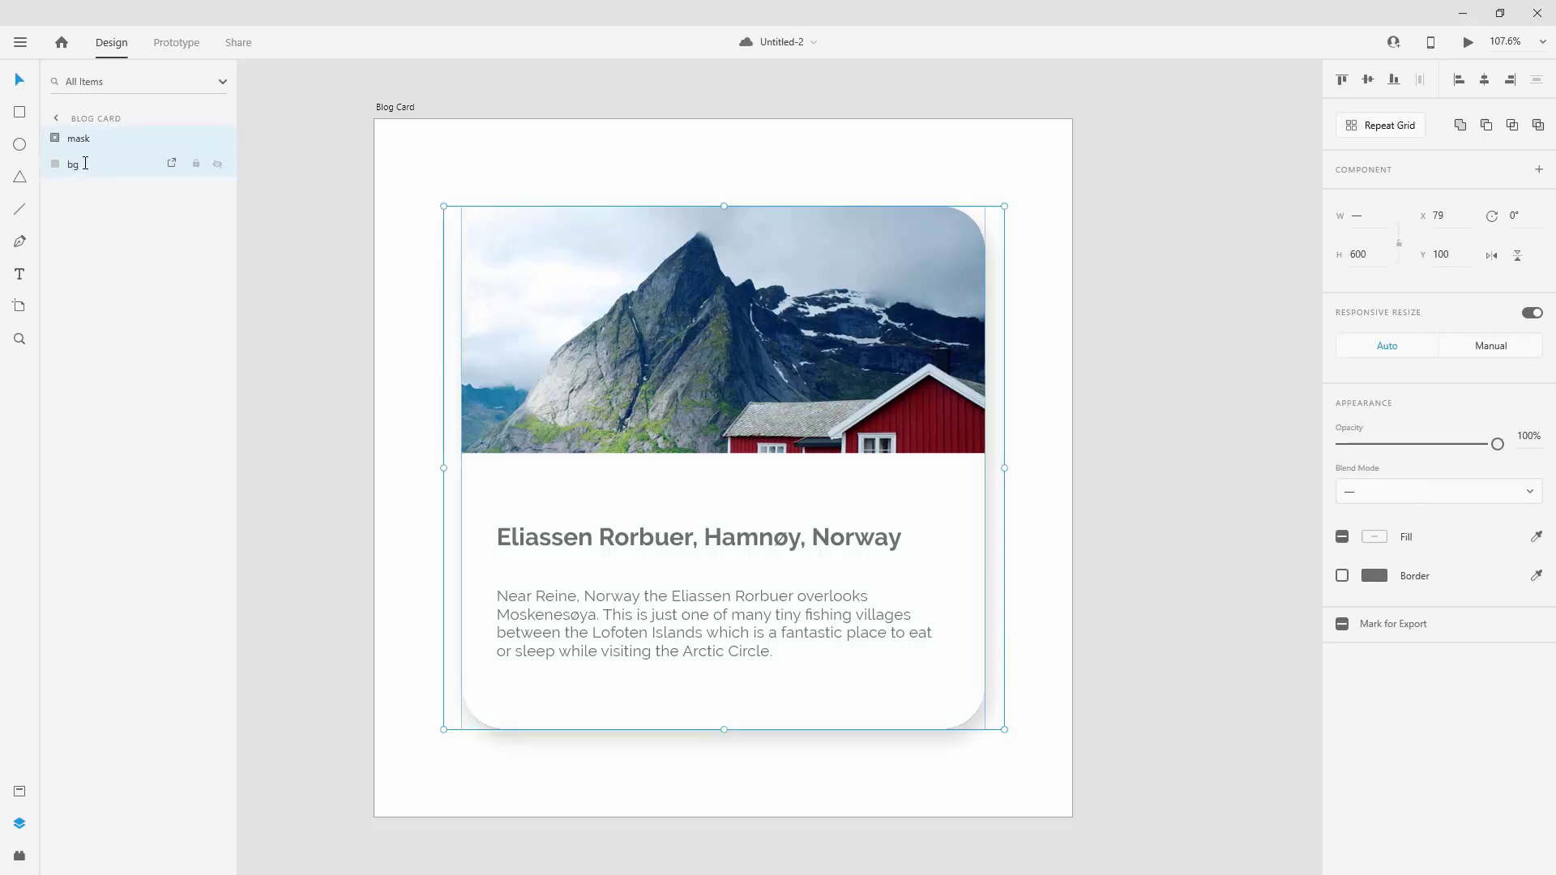
key("ctrl+k")
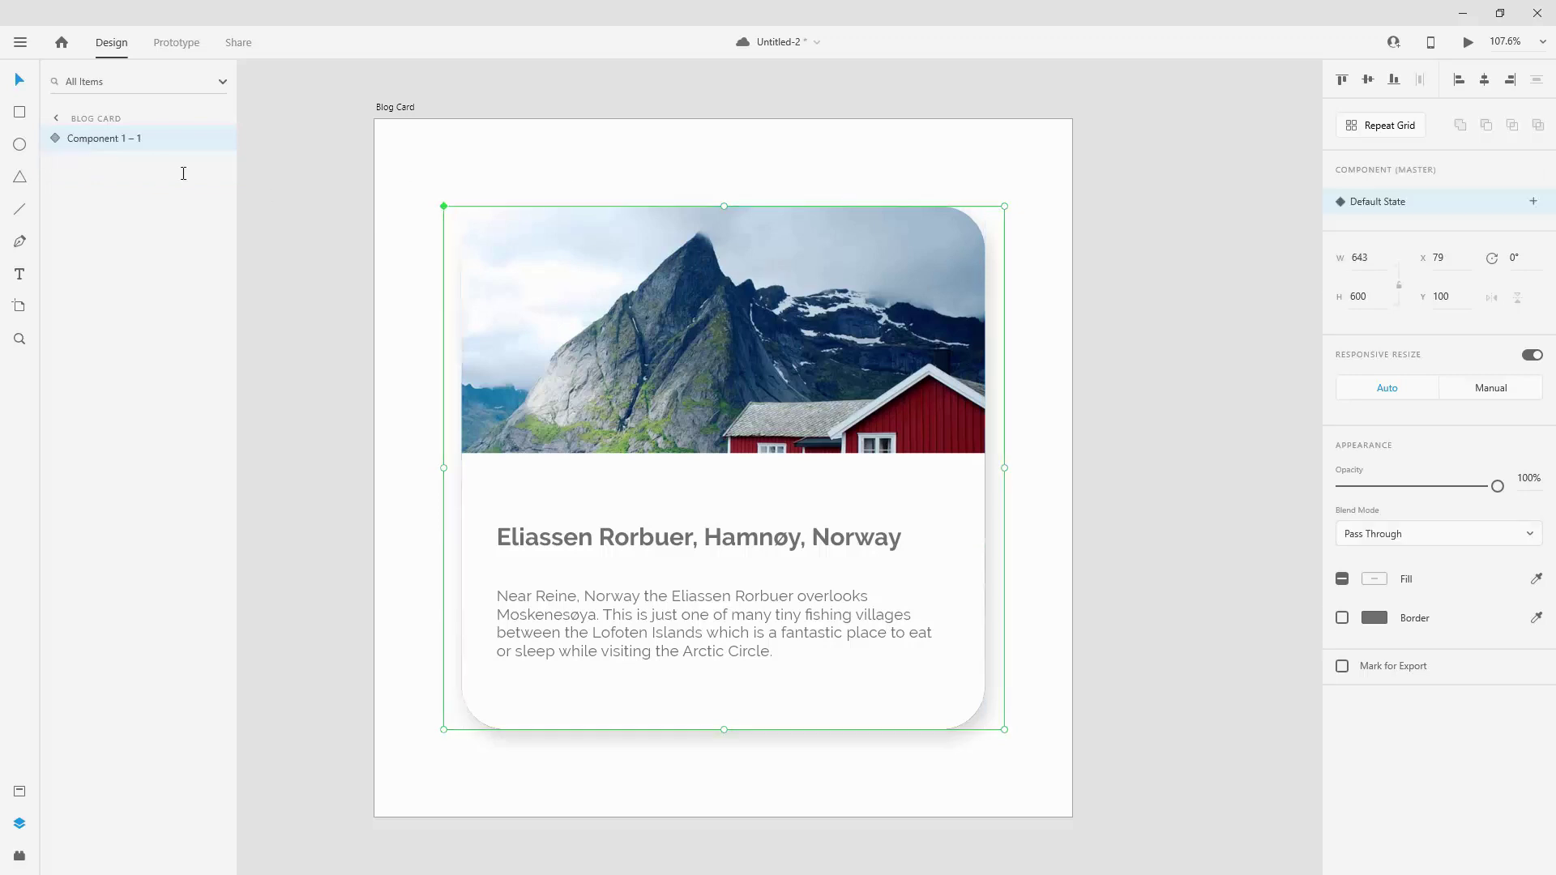
double_click(102, 139)
Step: Name the component 'blog card' and save the document
type("b")
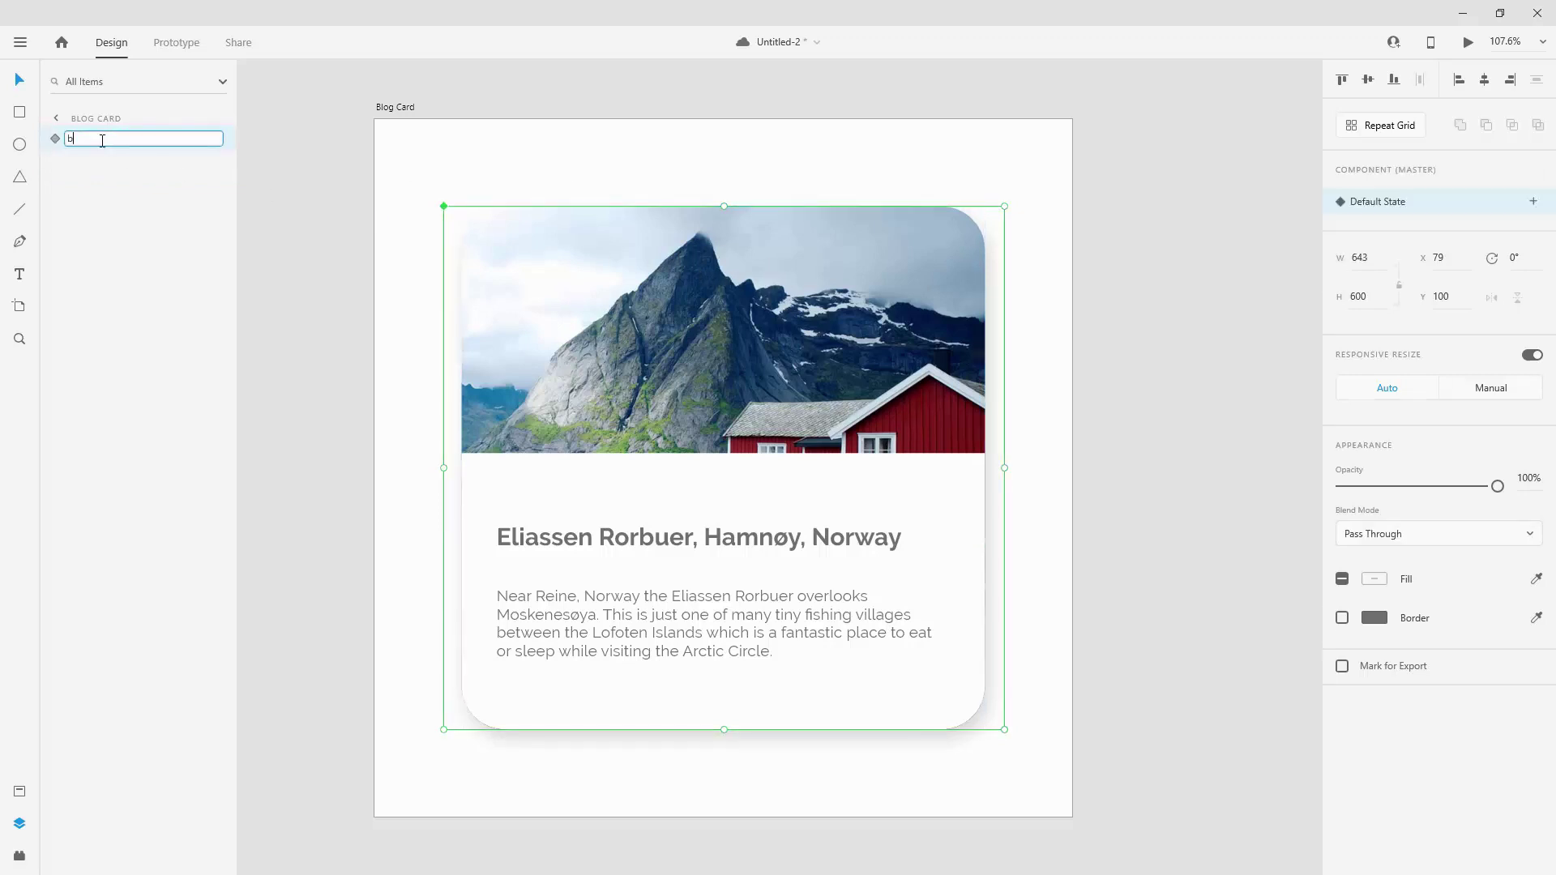
type("log card")
key("Return")
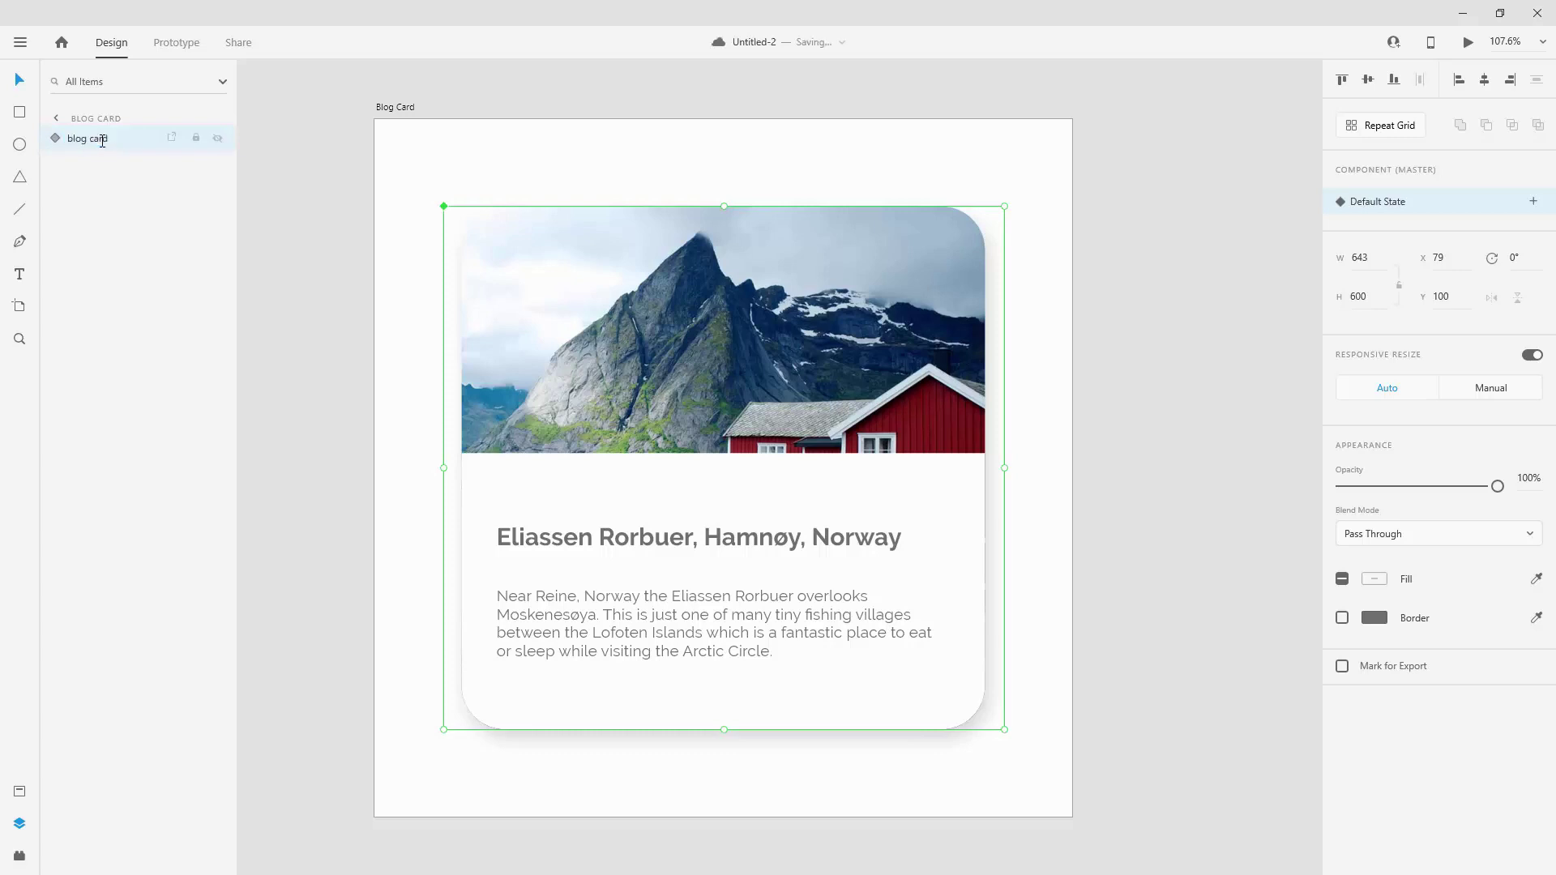
left_click(549, 154)
key("Delete")
type("B")
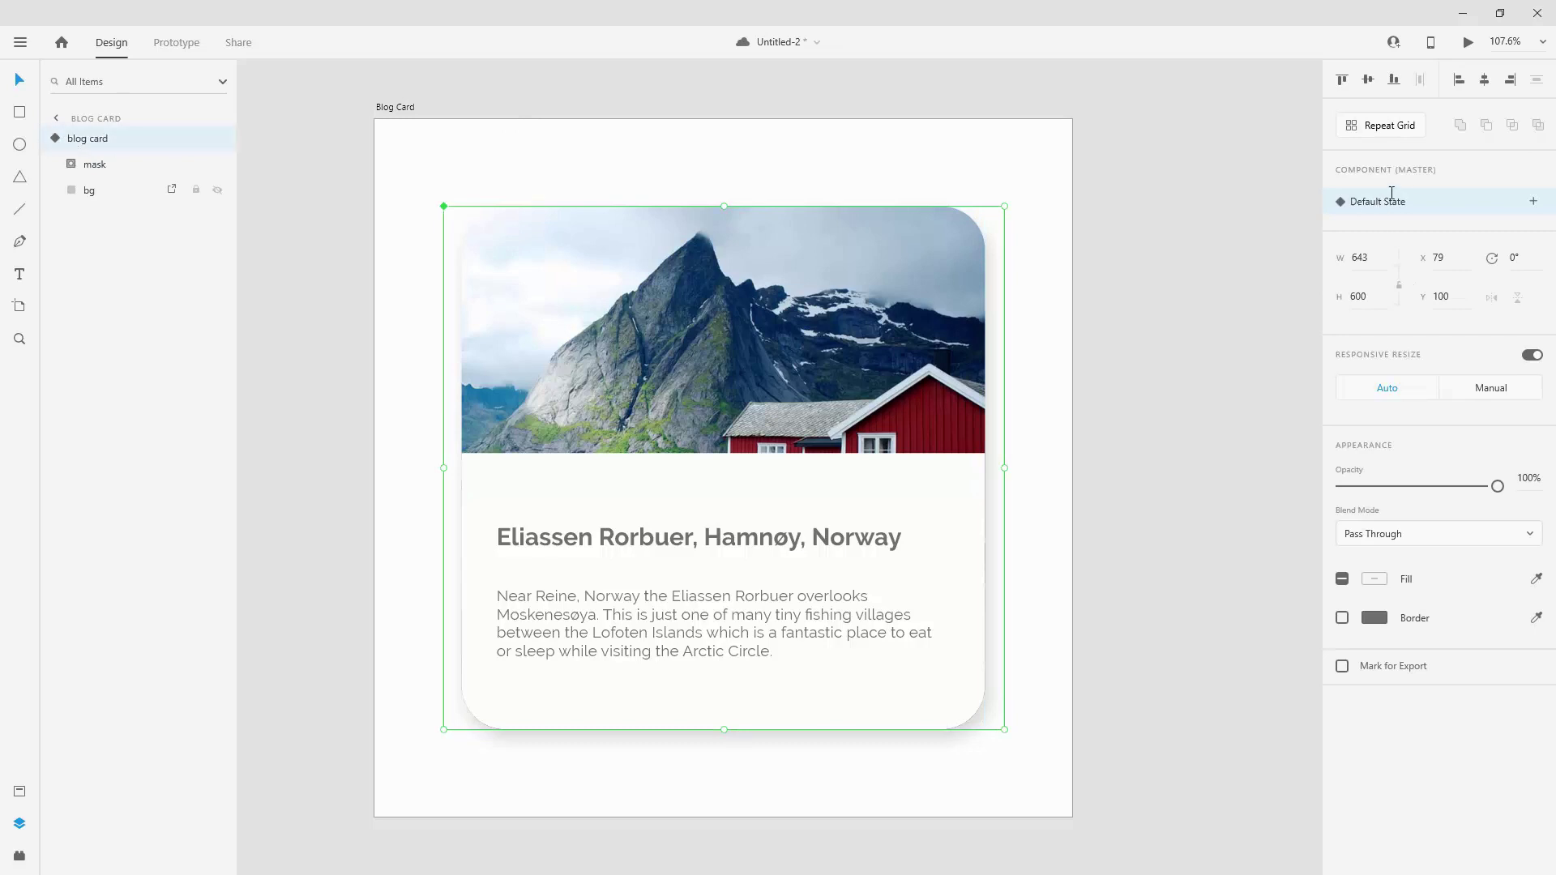
key("ctrl+s")
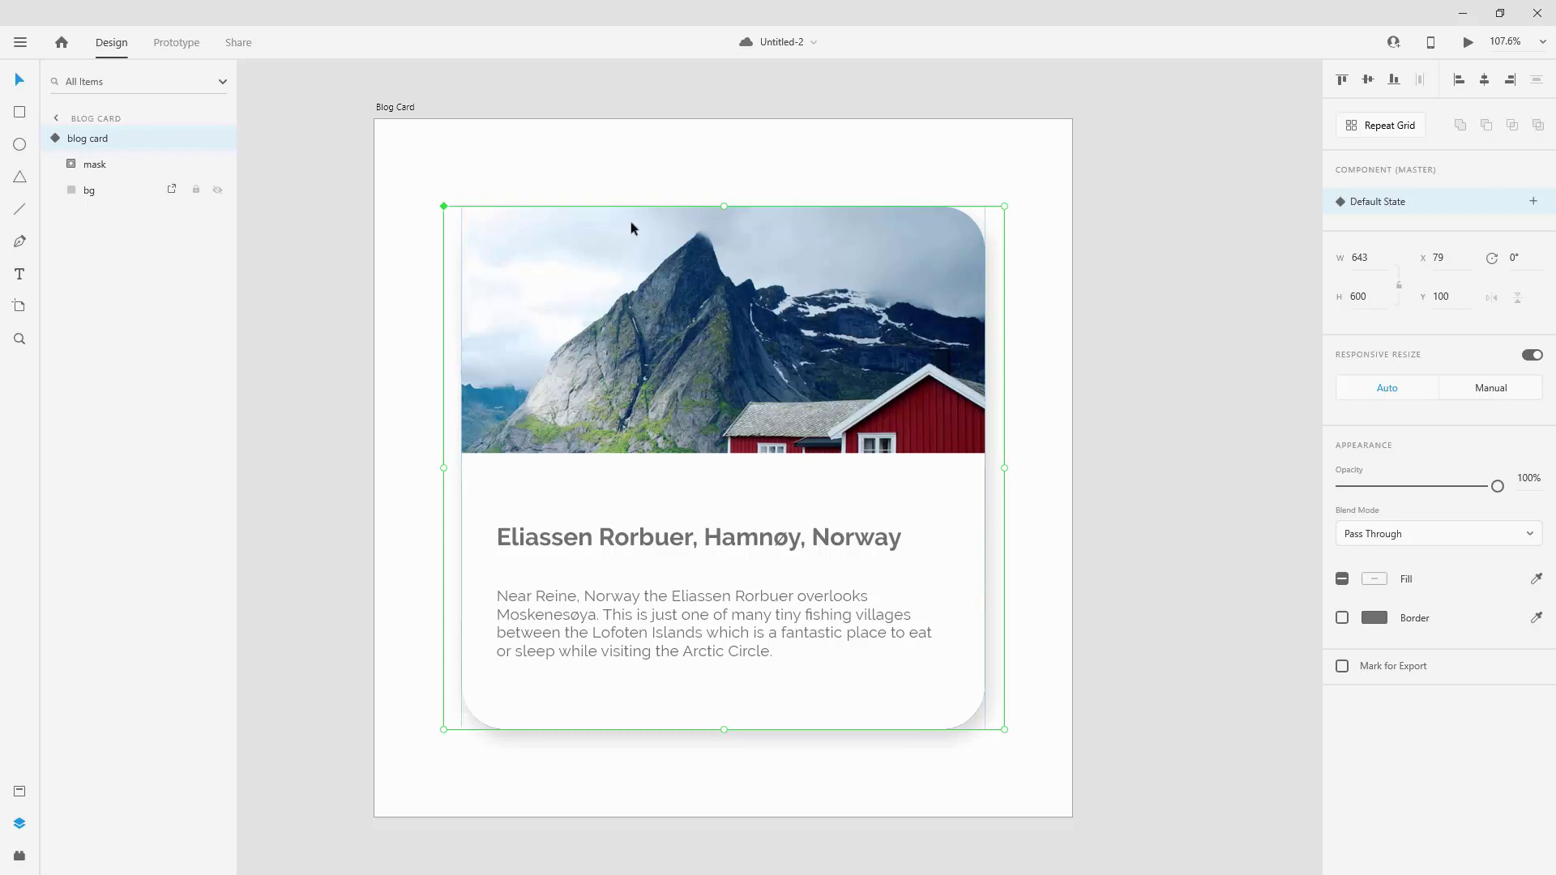
Step: Remove the drop shadow from the bg shape and reselect the blog card component
left_click(89, 188)
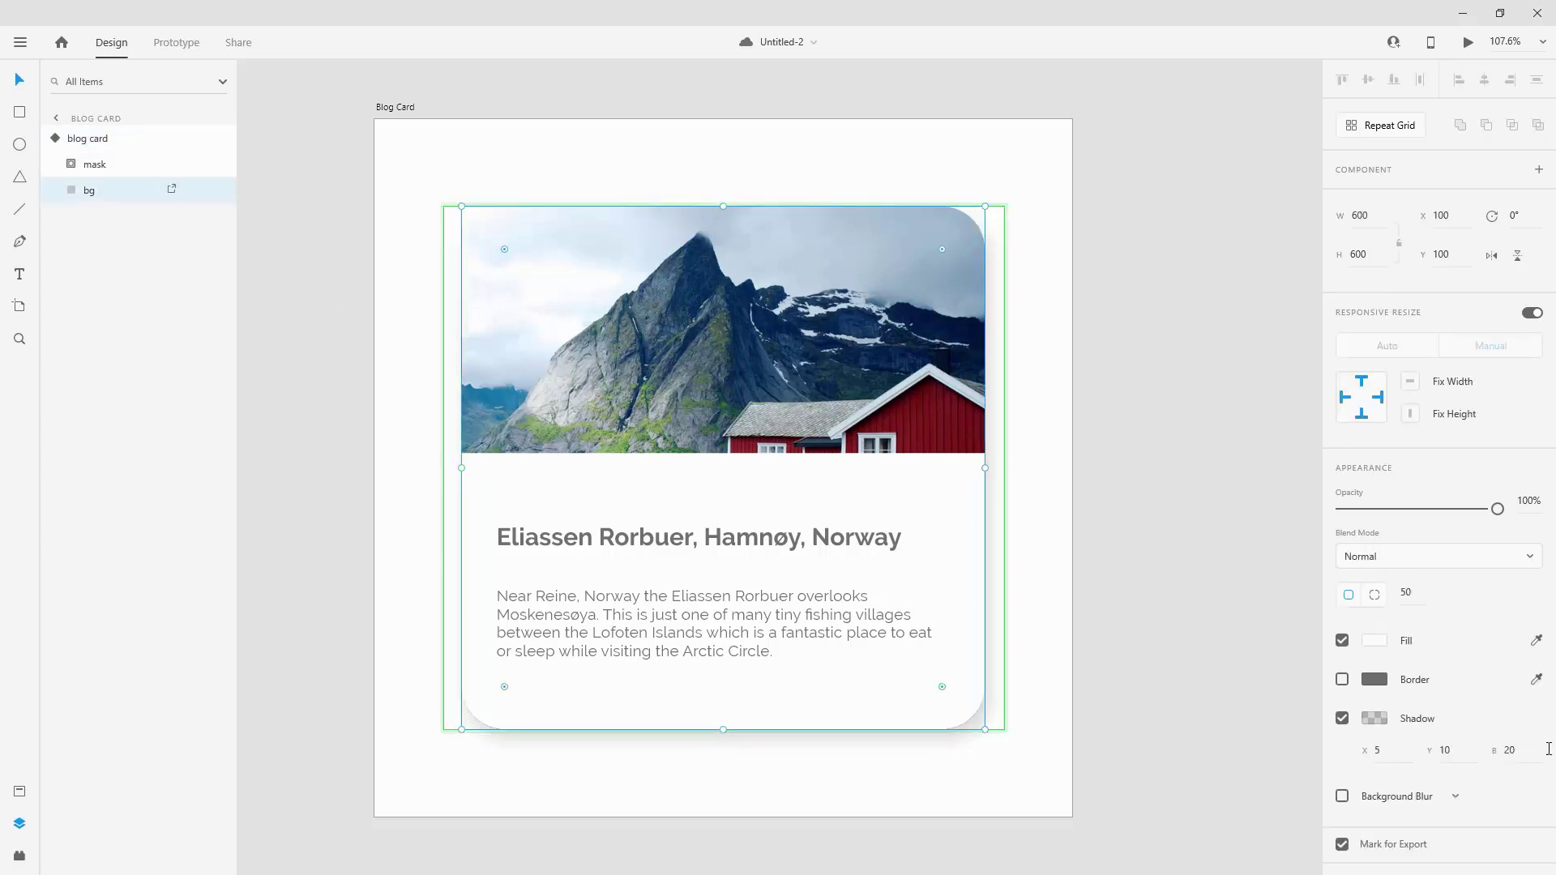
left_click(1342, 718)
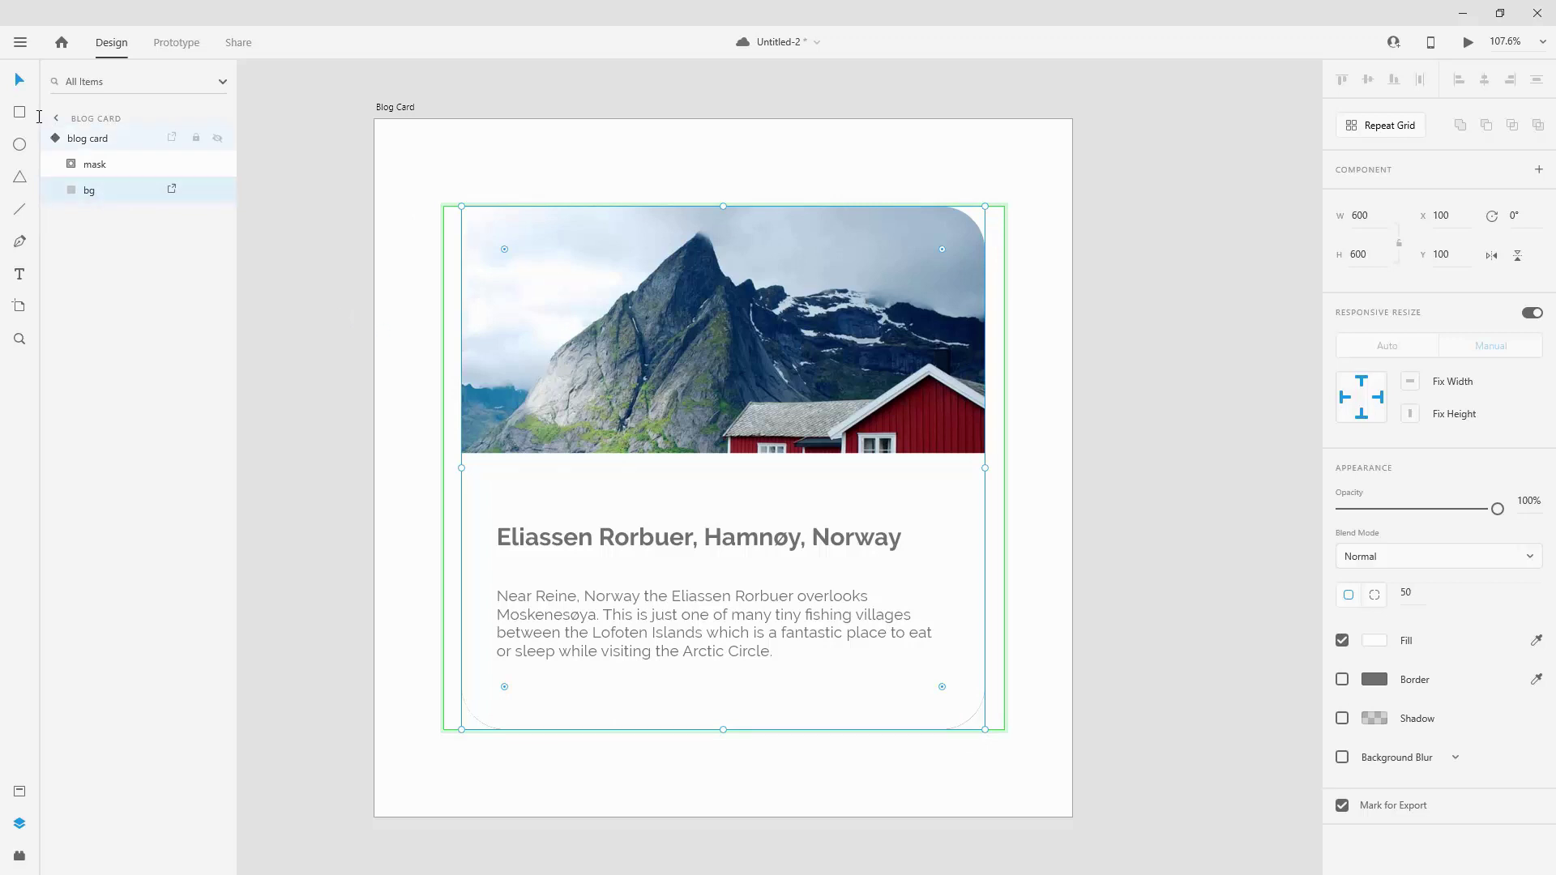
left_click(87, 138)
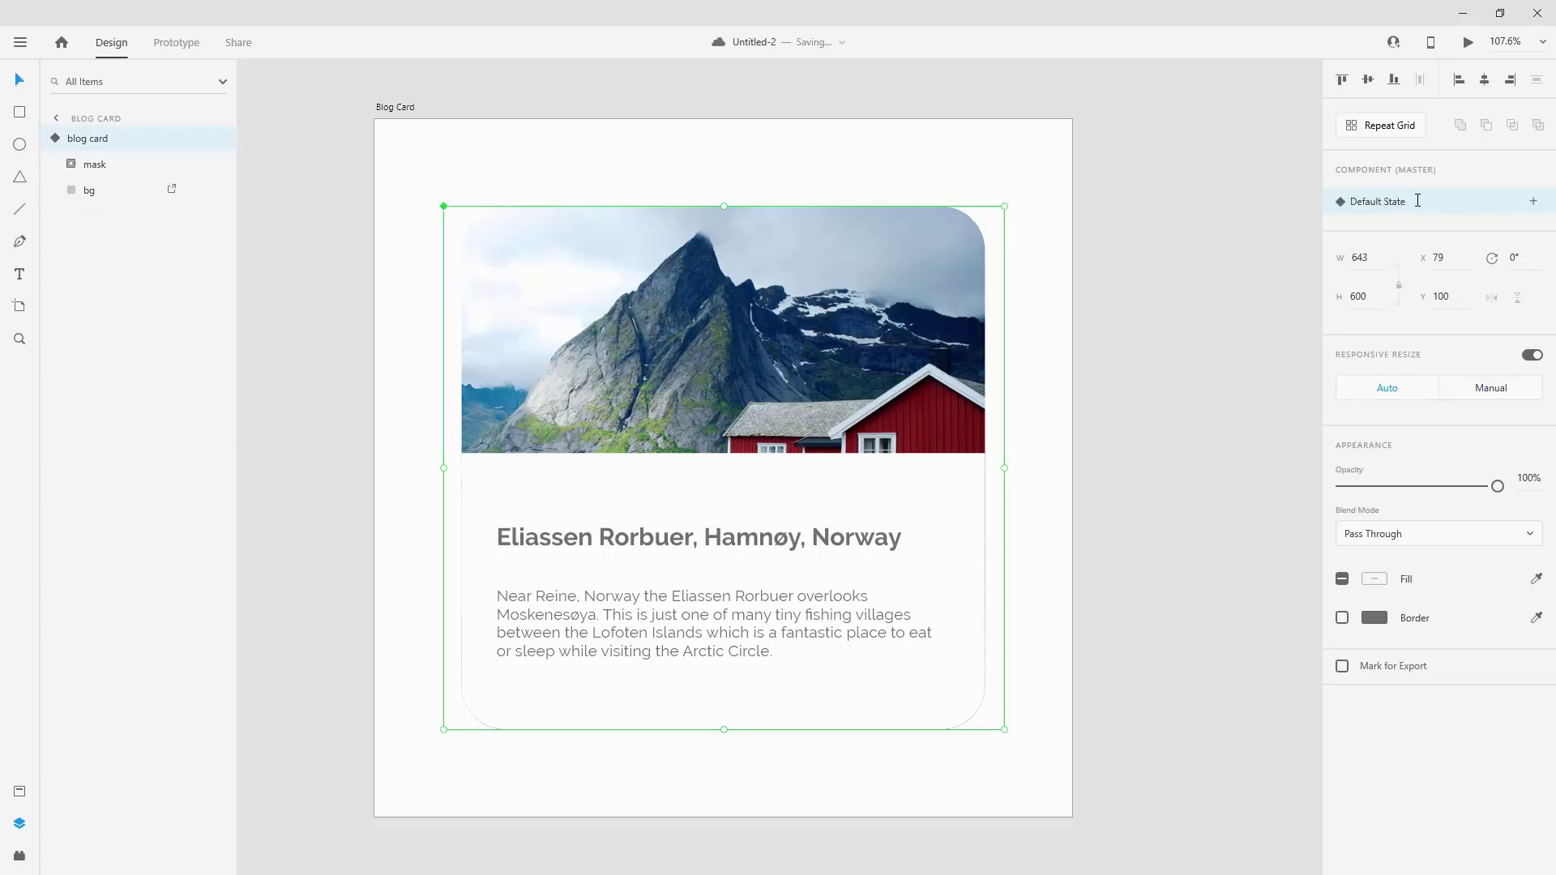
Step: Add a Hover State to the blog card component
left_click(1534, 201)
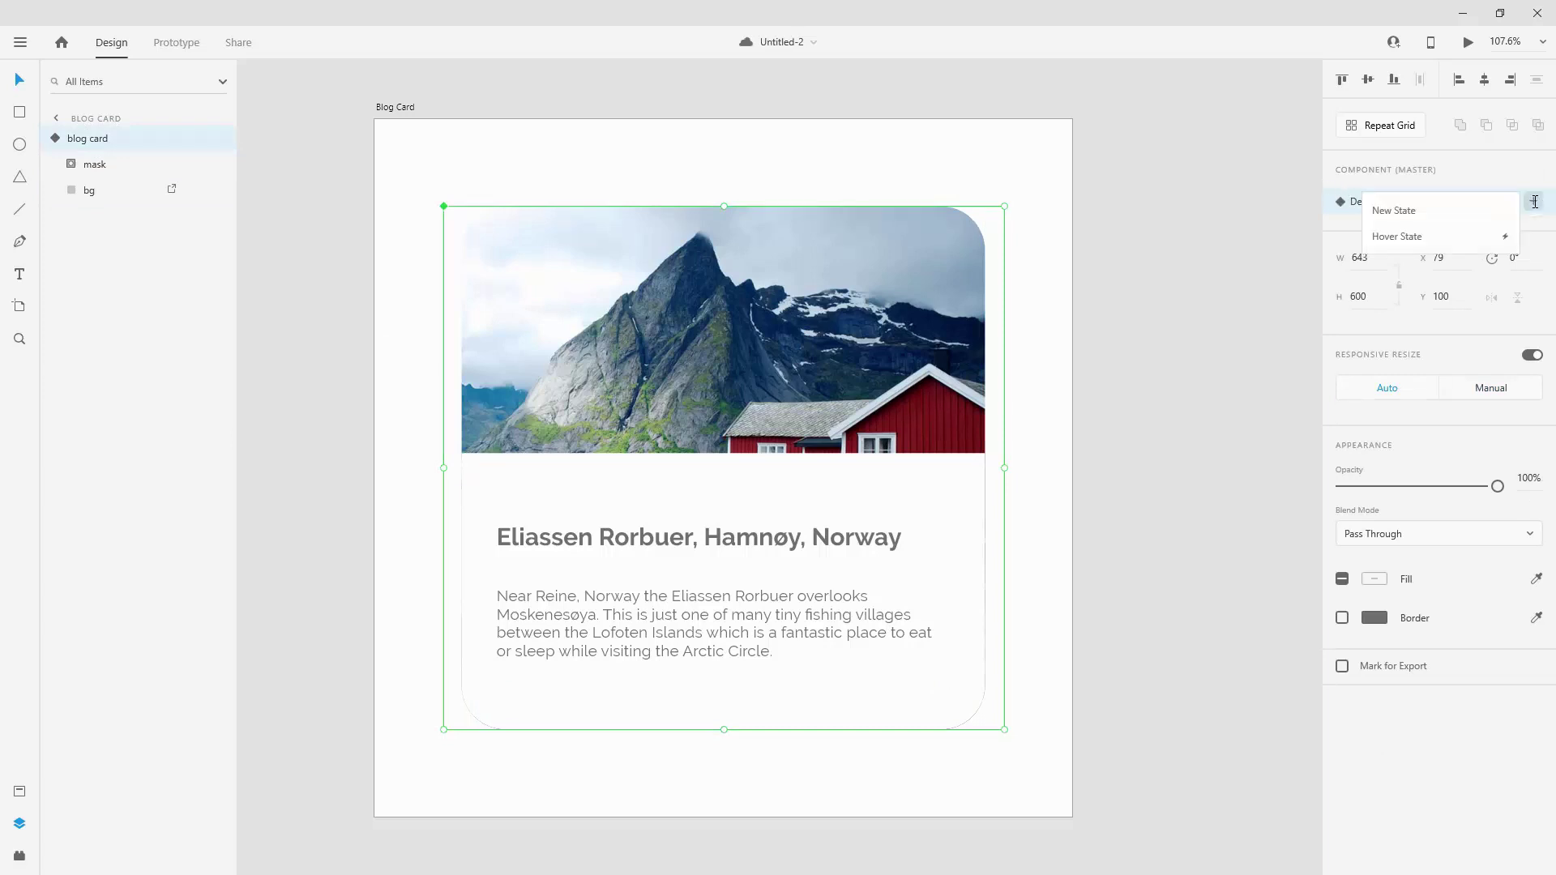
left_click(1411, 236)
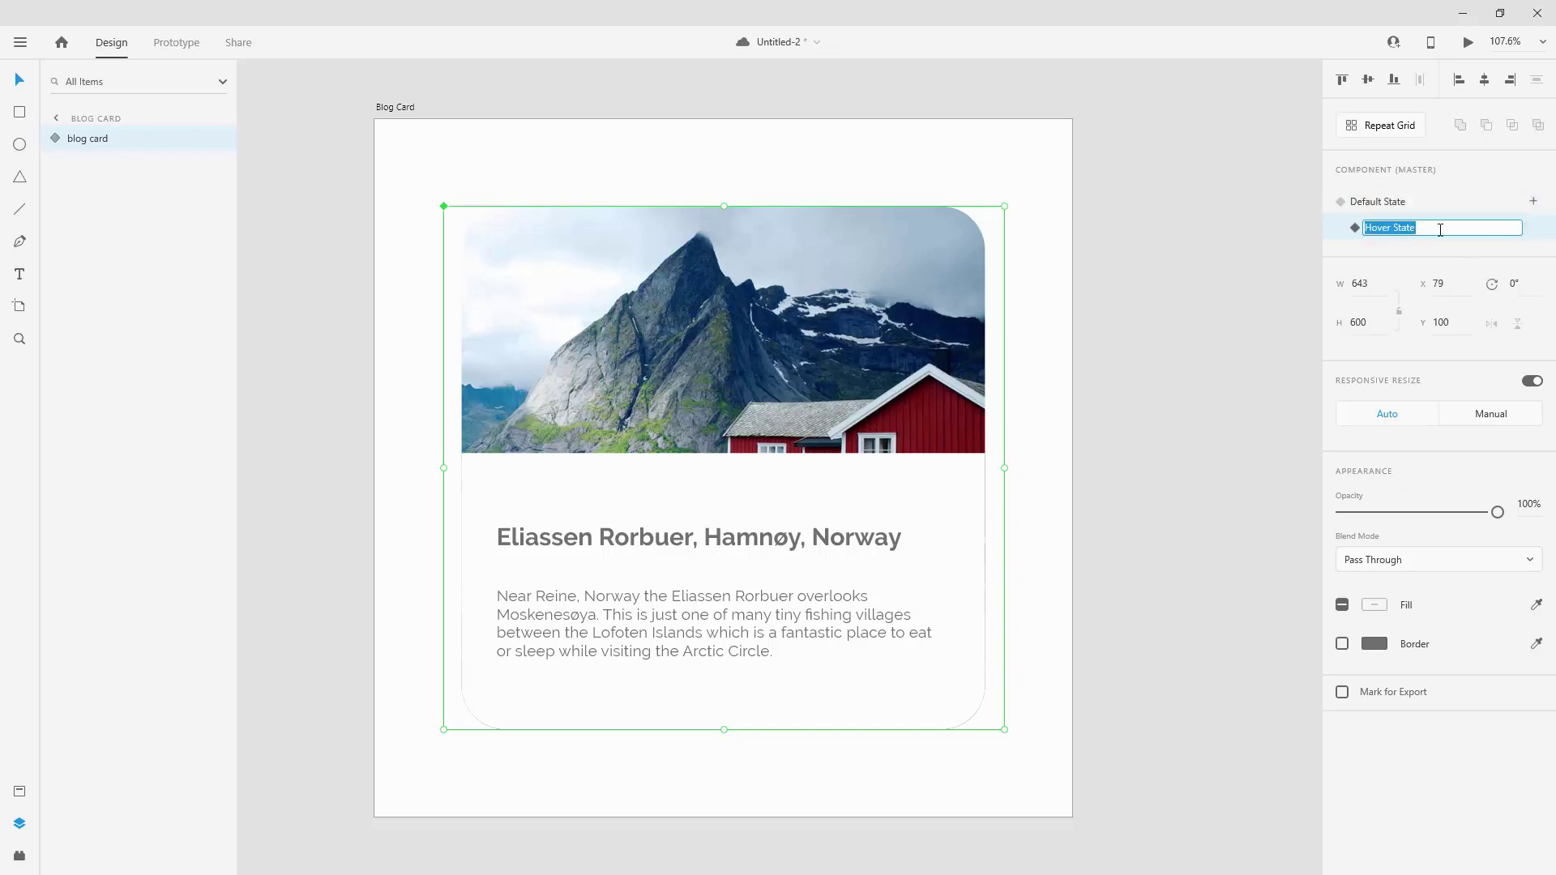
key("Return")
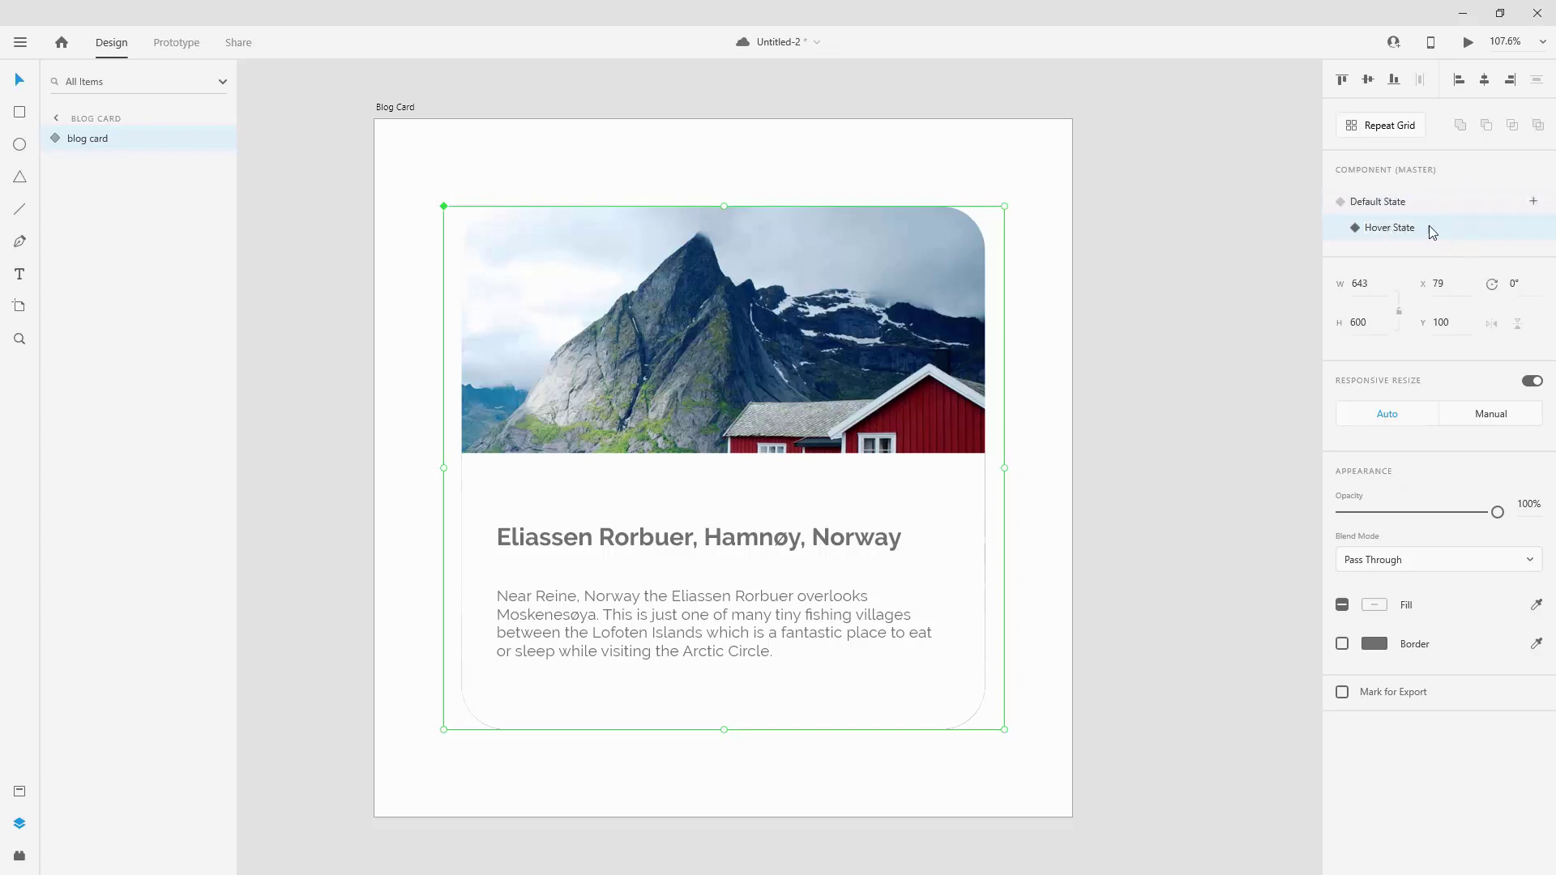
Step: In Hover State, stretch the mask rectangle down so the card is 639 px tall
left_click(51, 139)
left_click(60, 164)
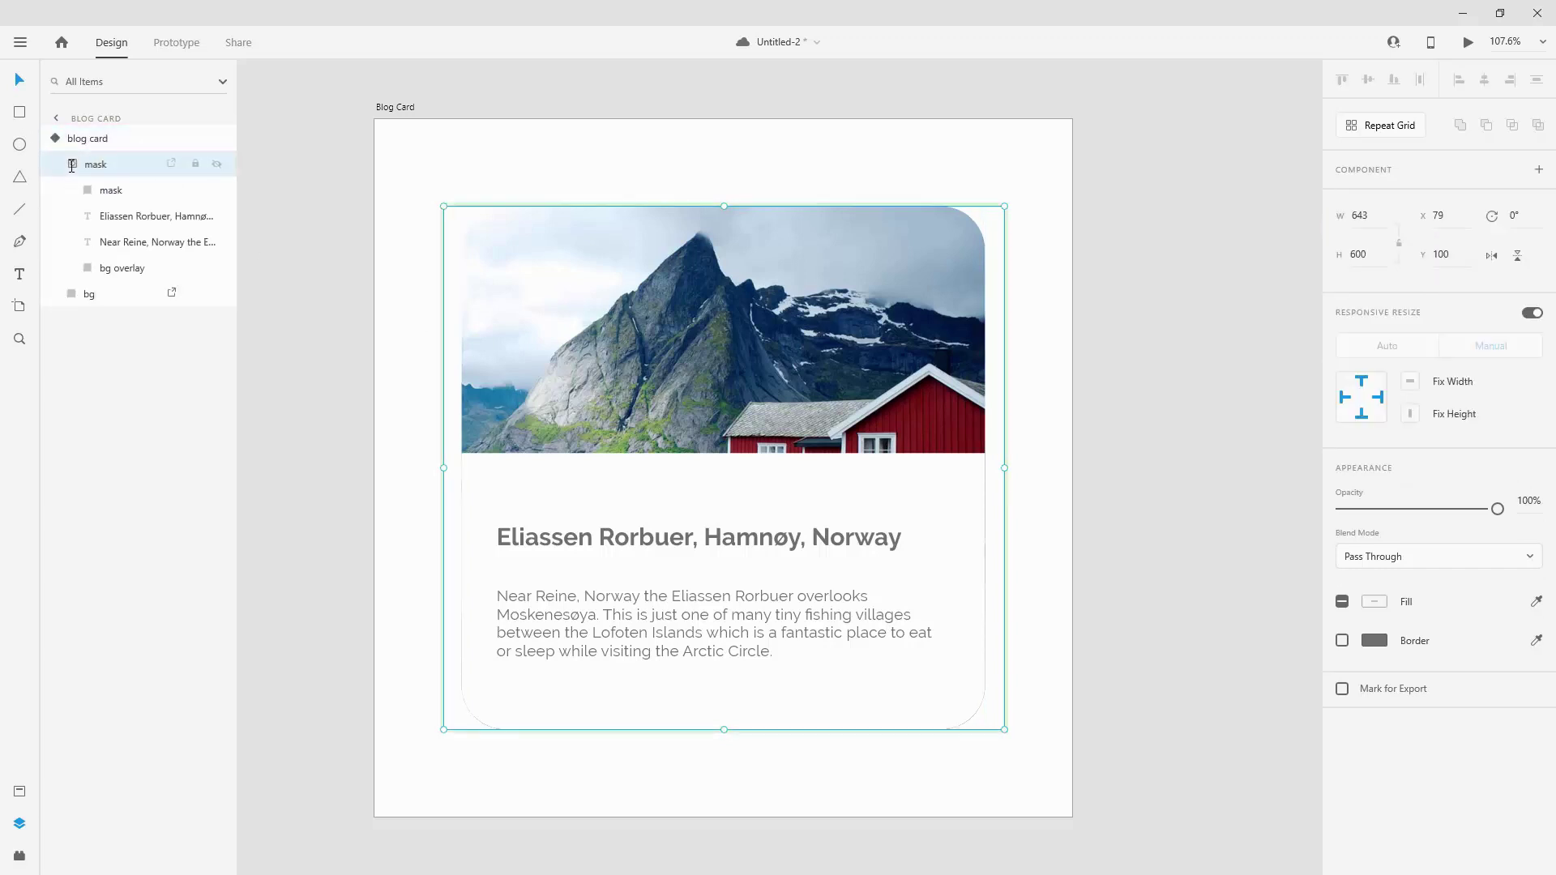
left_click(123, 192)
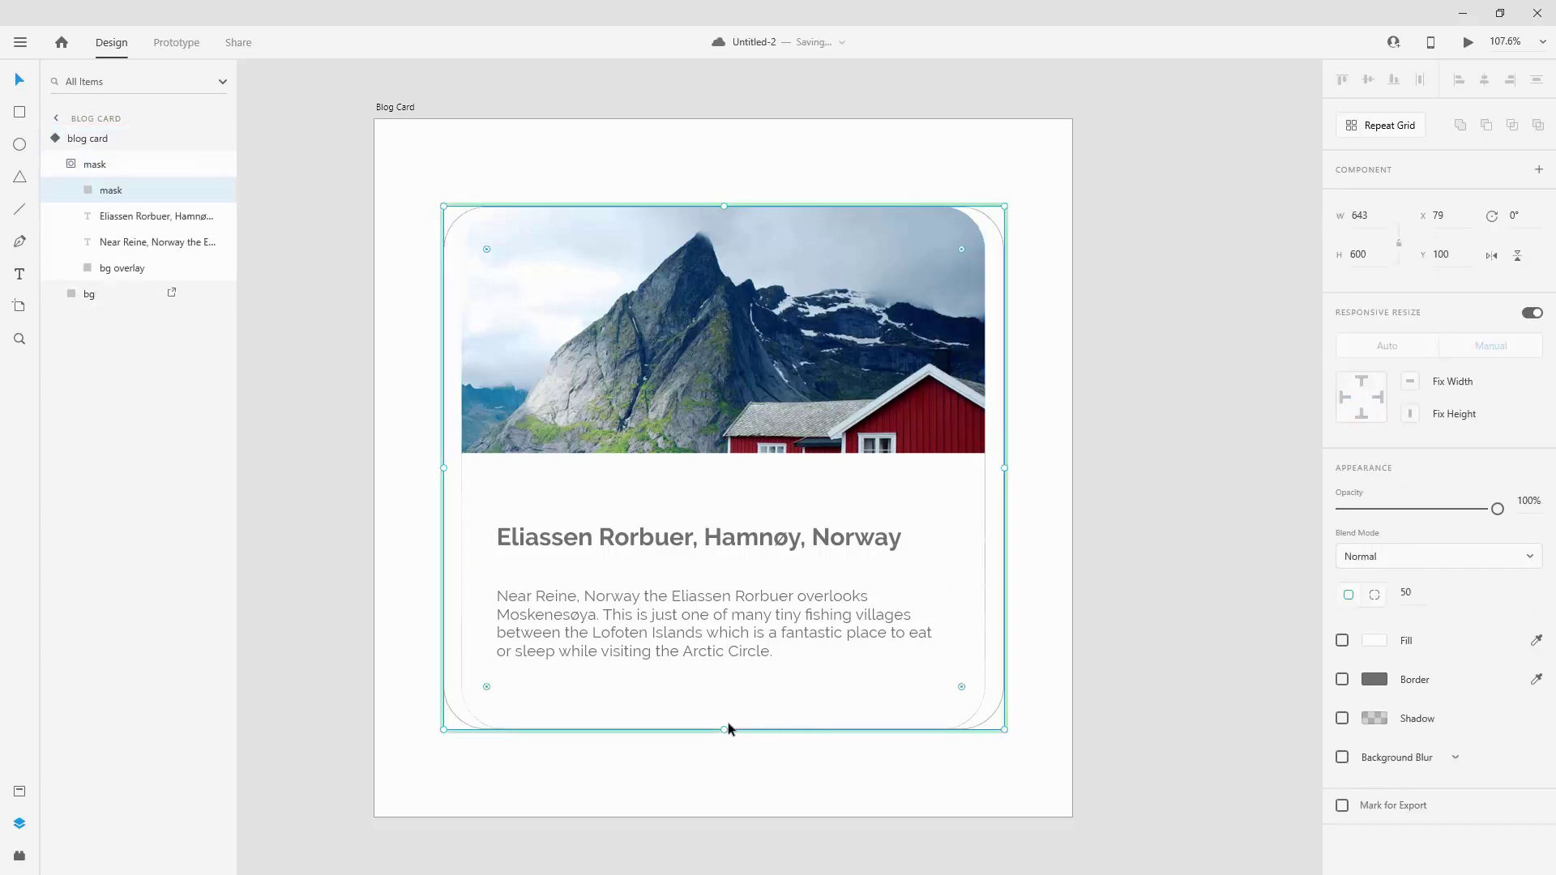
left_click_drag(724, 729, 722, 764)
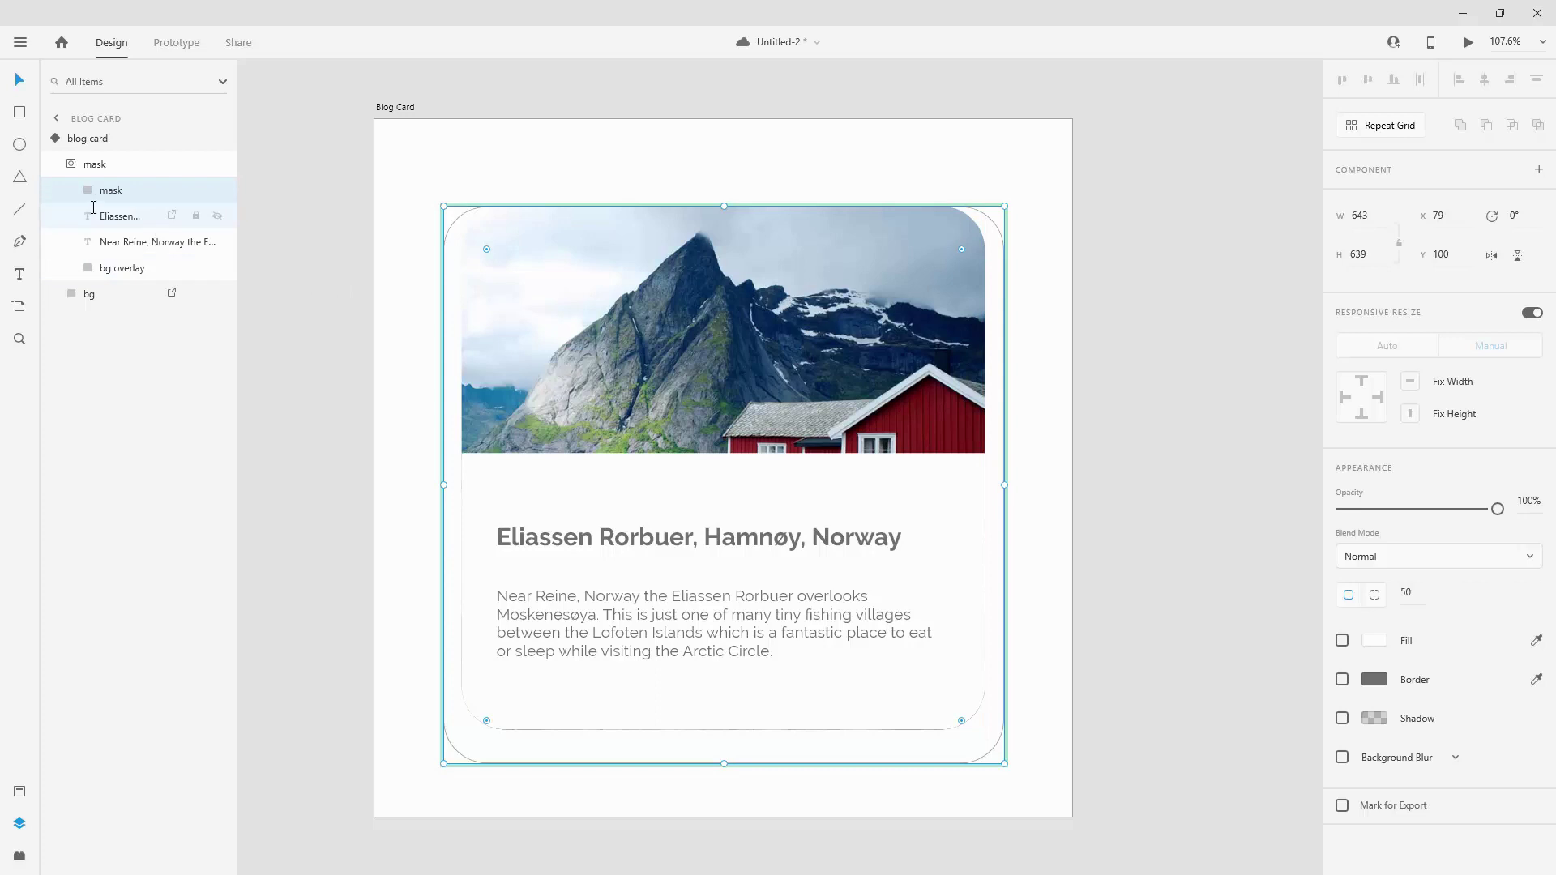
left_click(71, 164)
left_click(81, 140)
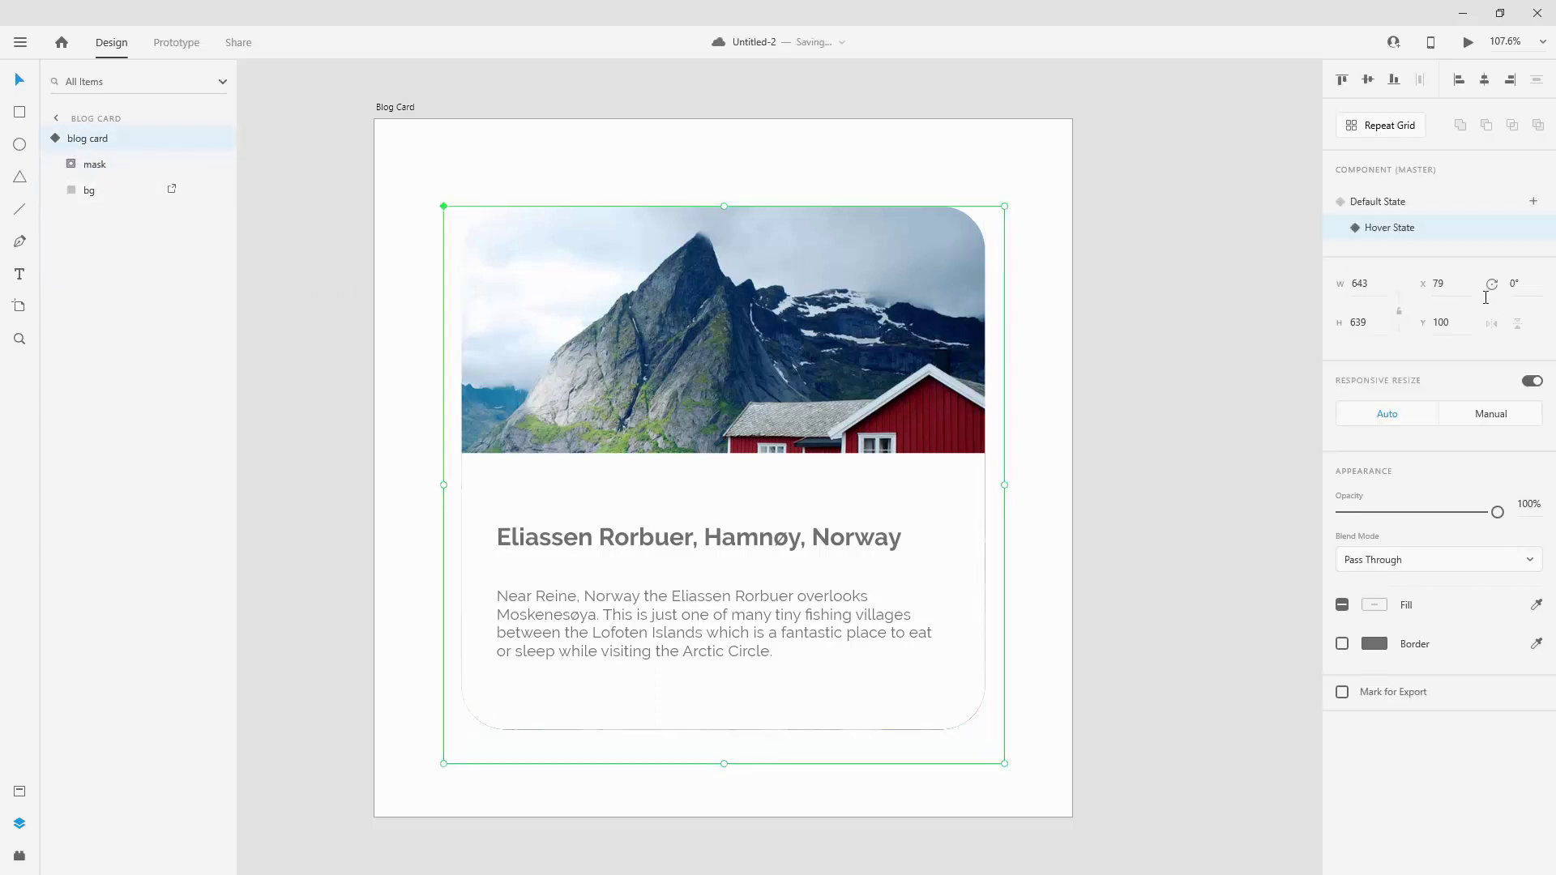
left_click(1388, 201)
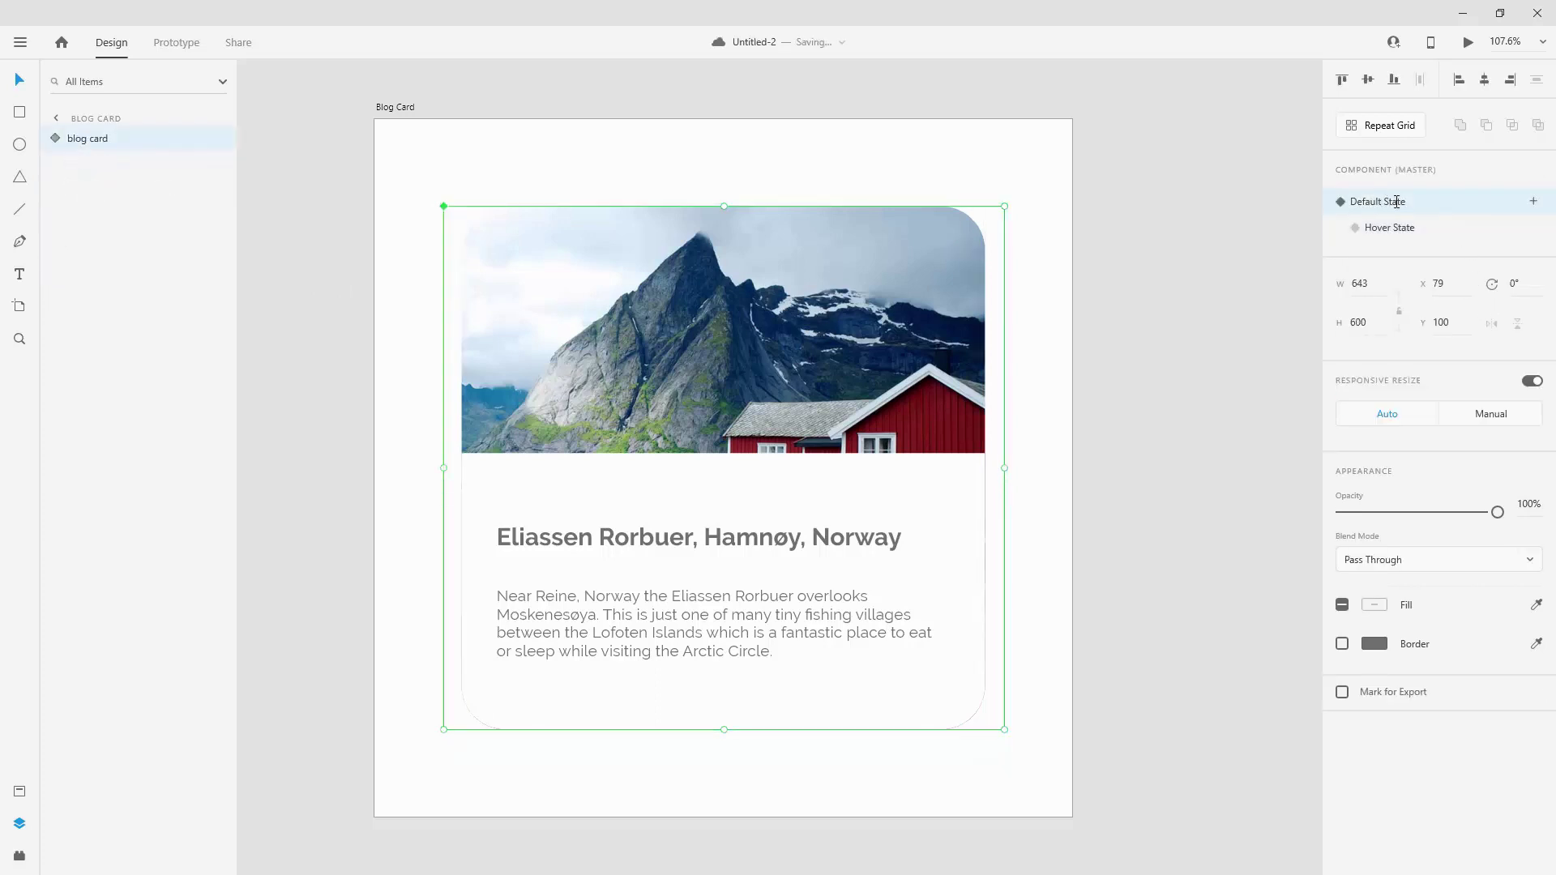
Step: Shrink the Default State mask to an 18 px strip so only the photo shows
left_click(55, 139)
left_click(71, 164)
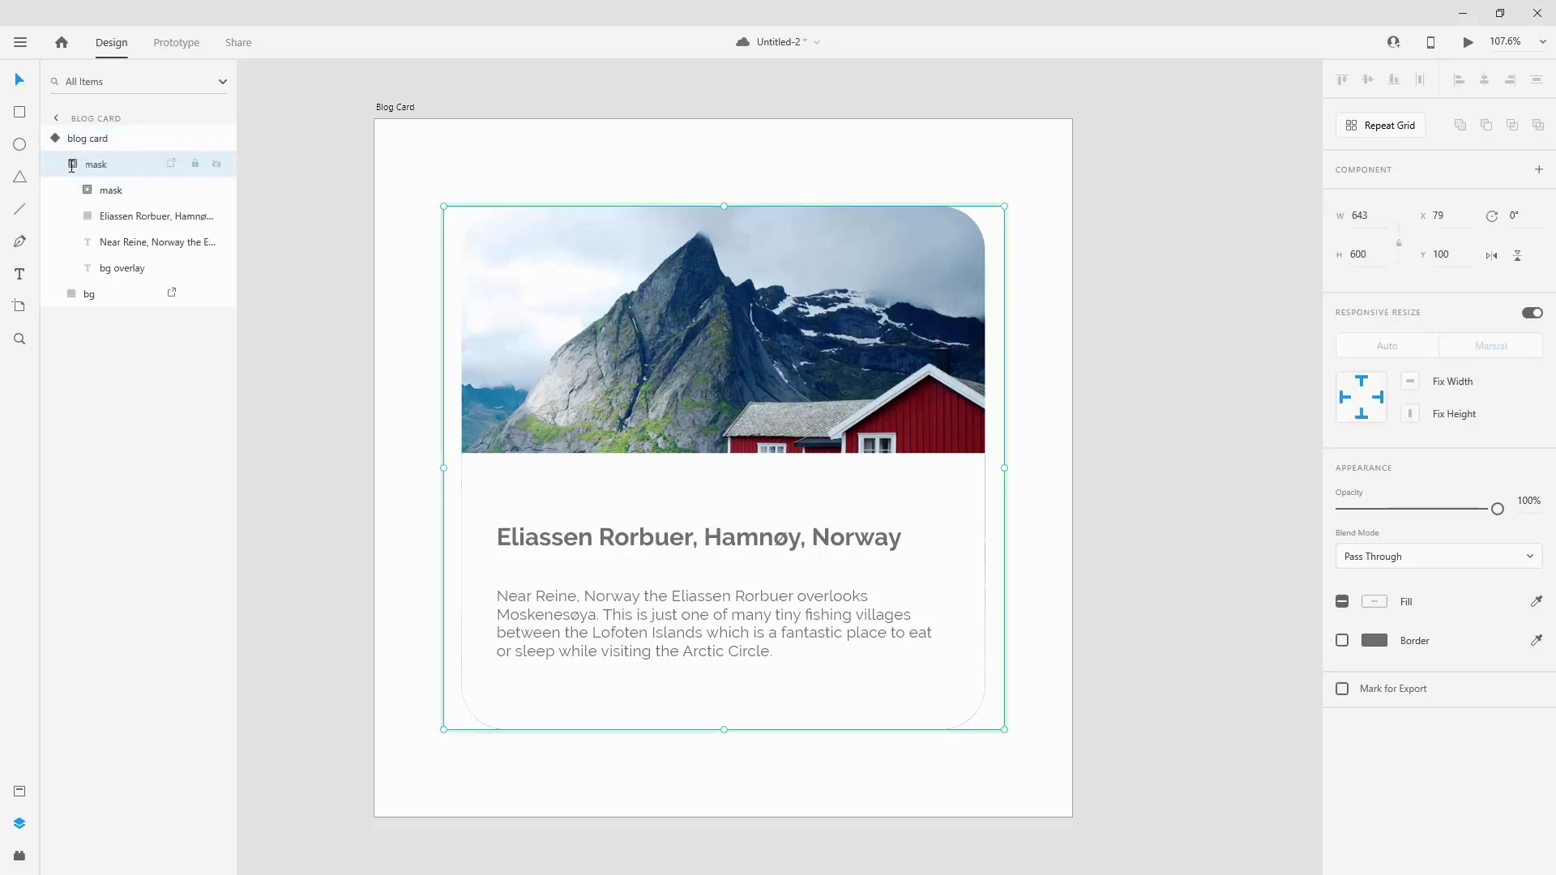
left_click(111, 189)
left_click_drag(721, 730, 722, 782)
left_click_drag(717, 208, 719, 766)
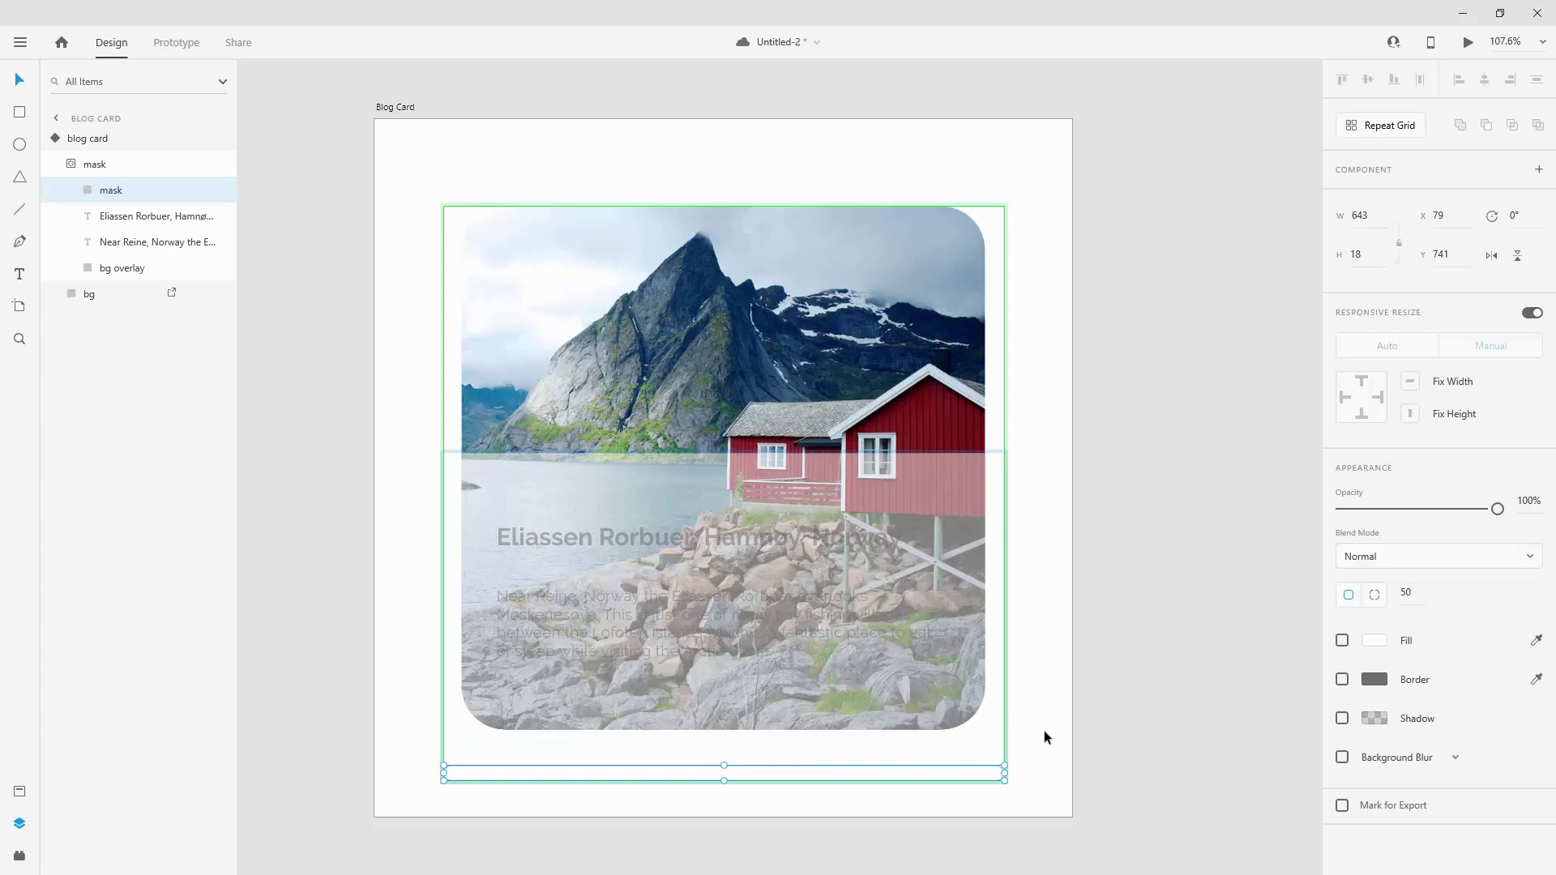
left_click(1030, 690)
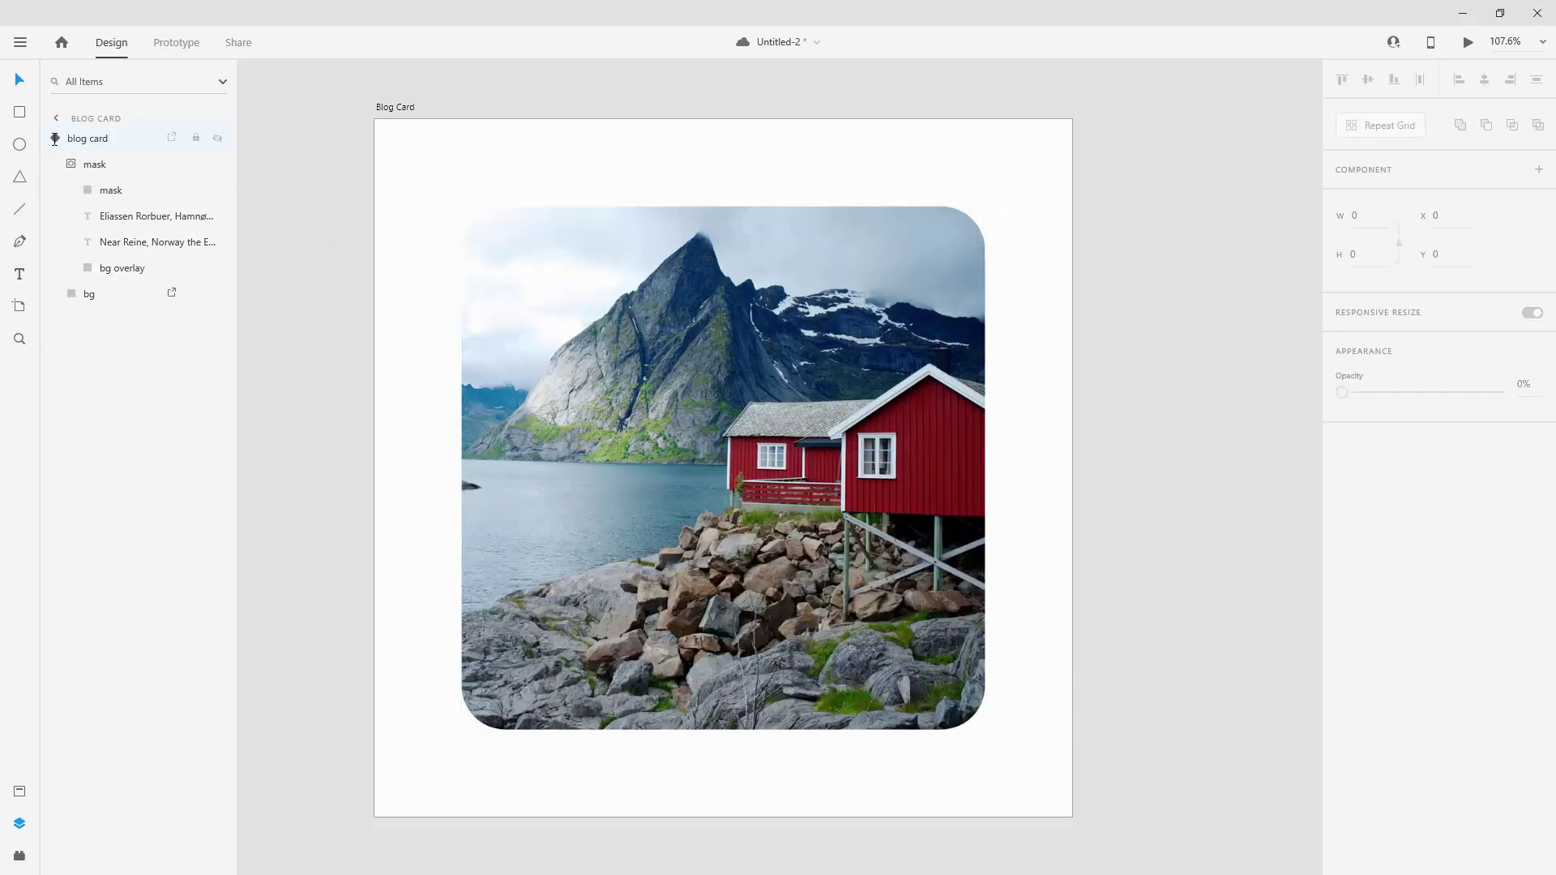
left_click(71, 162)
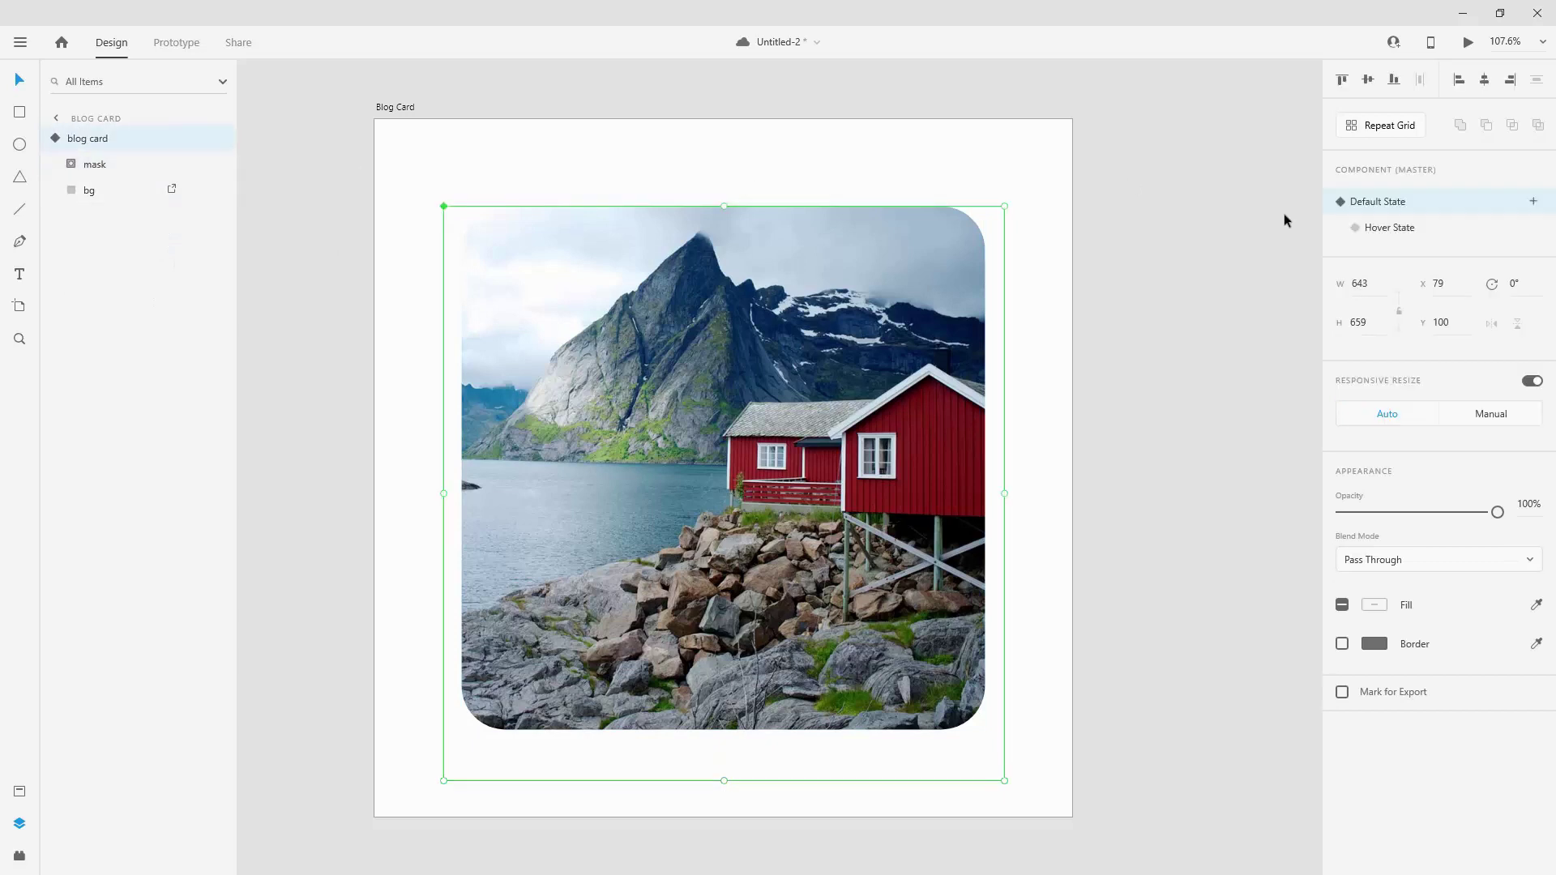
Step: In Hover State, turn on the drop shadow for the bg layer
left_click(1396, 227)
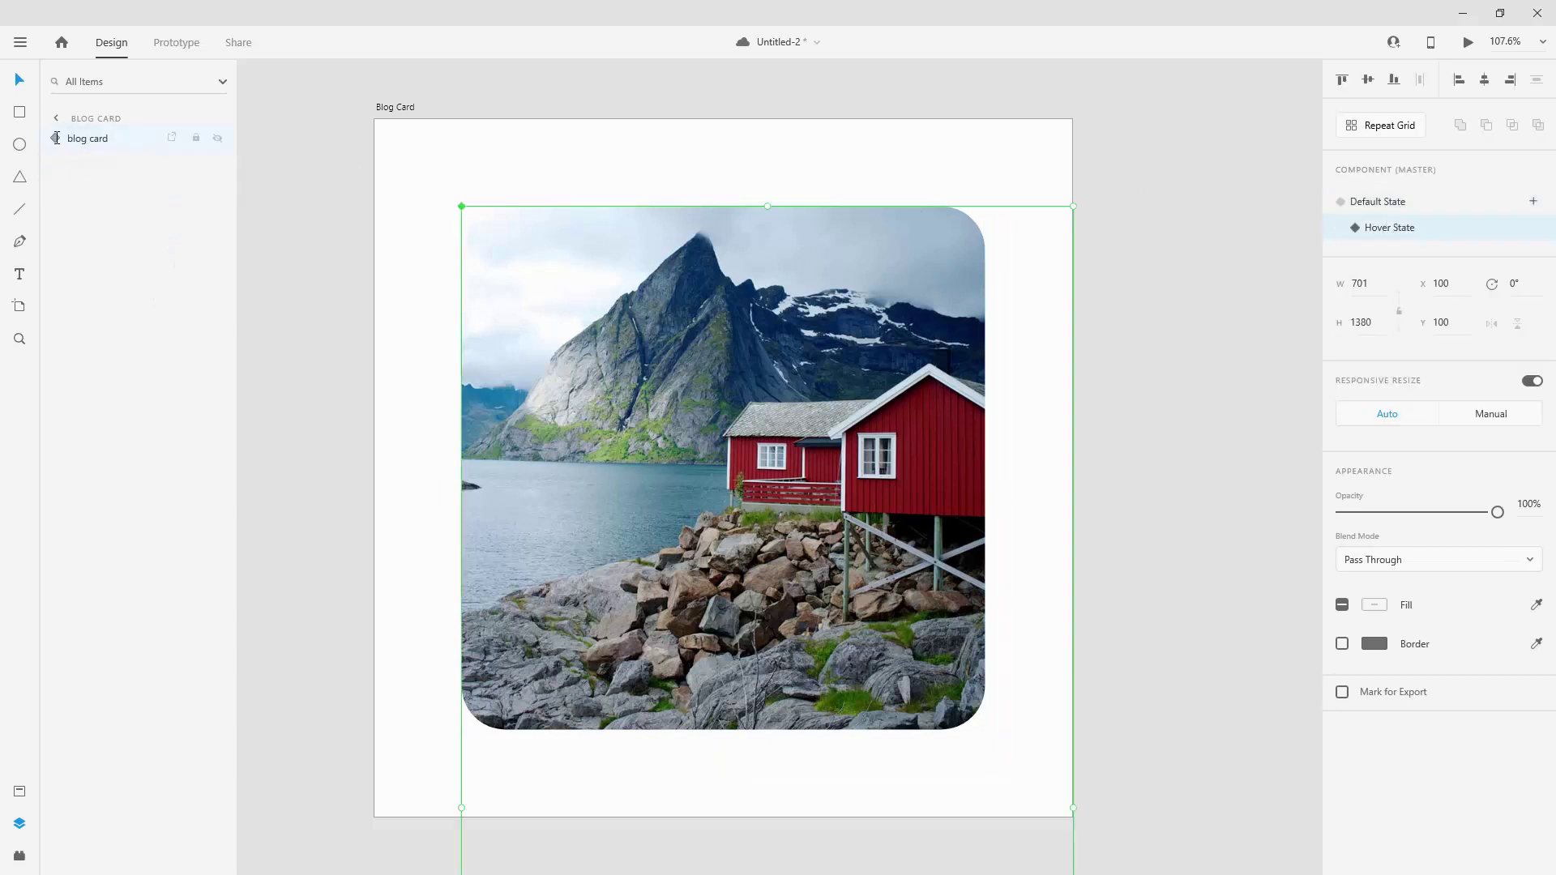
left_click(82, 194)
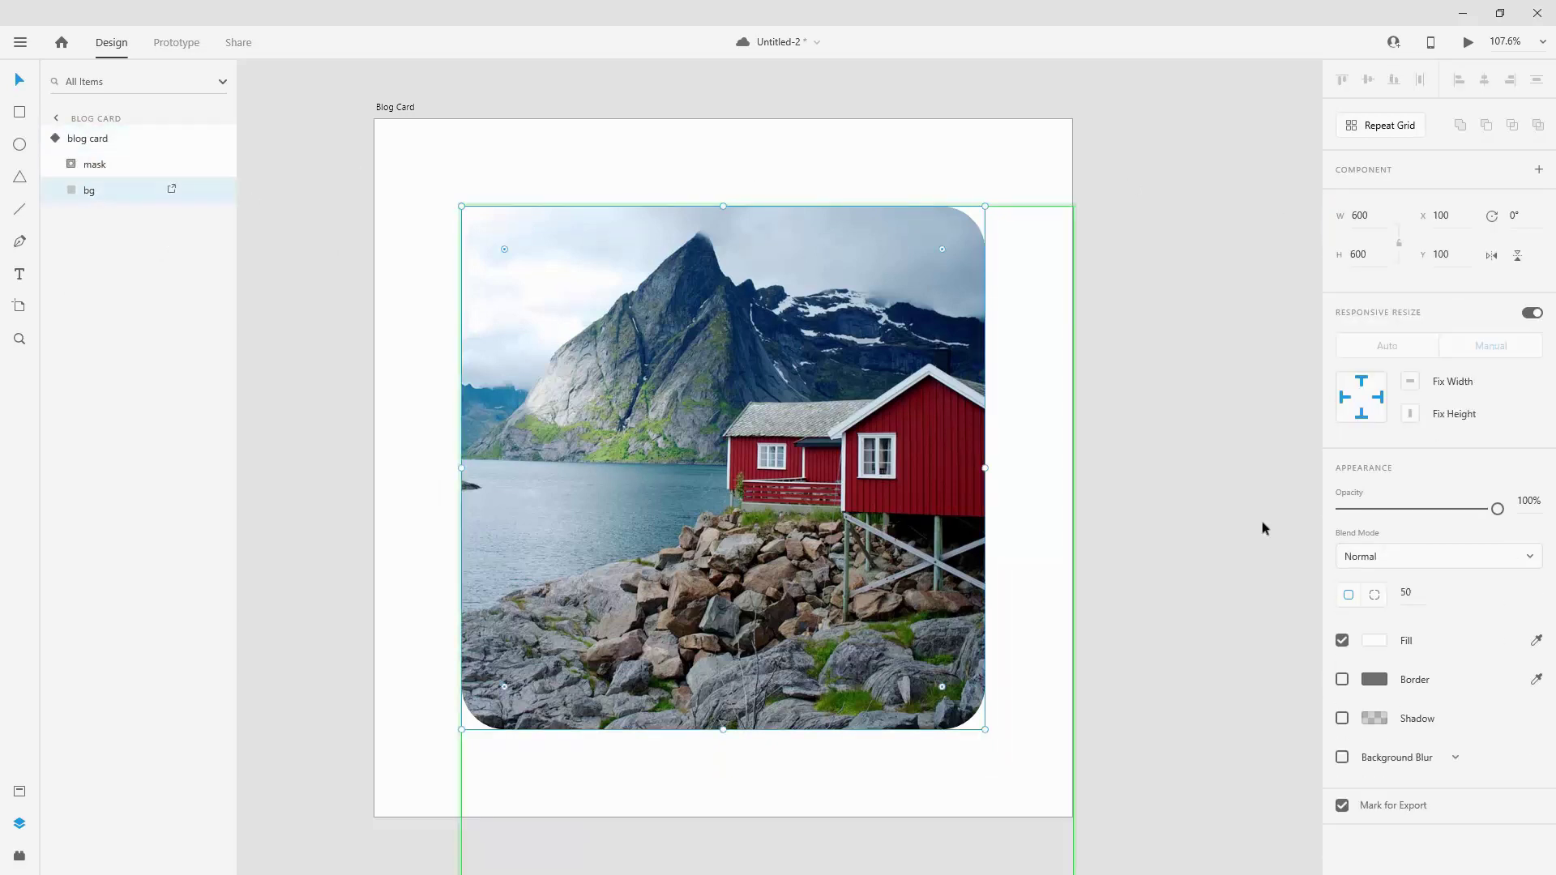
left_click(1342, 718)
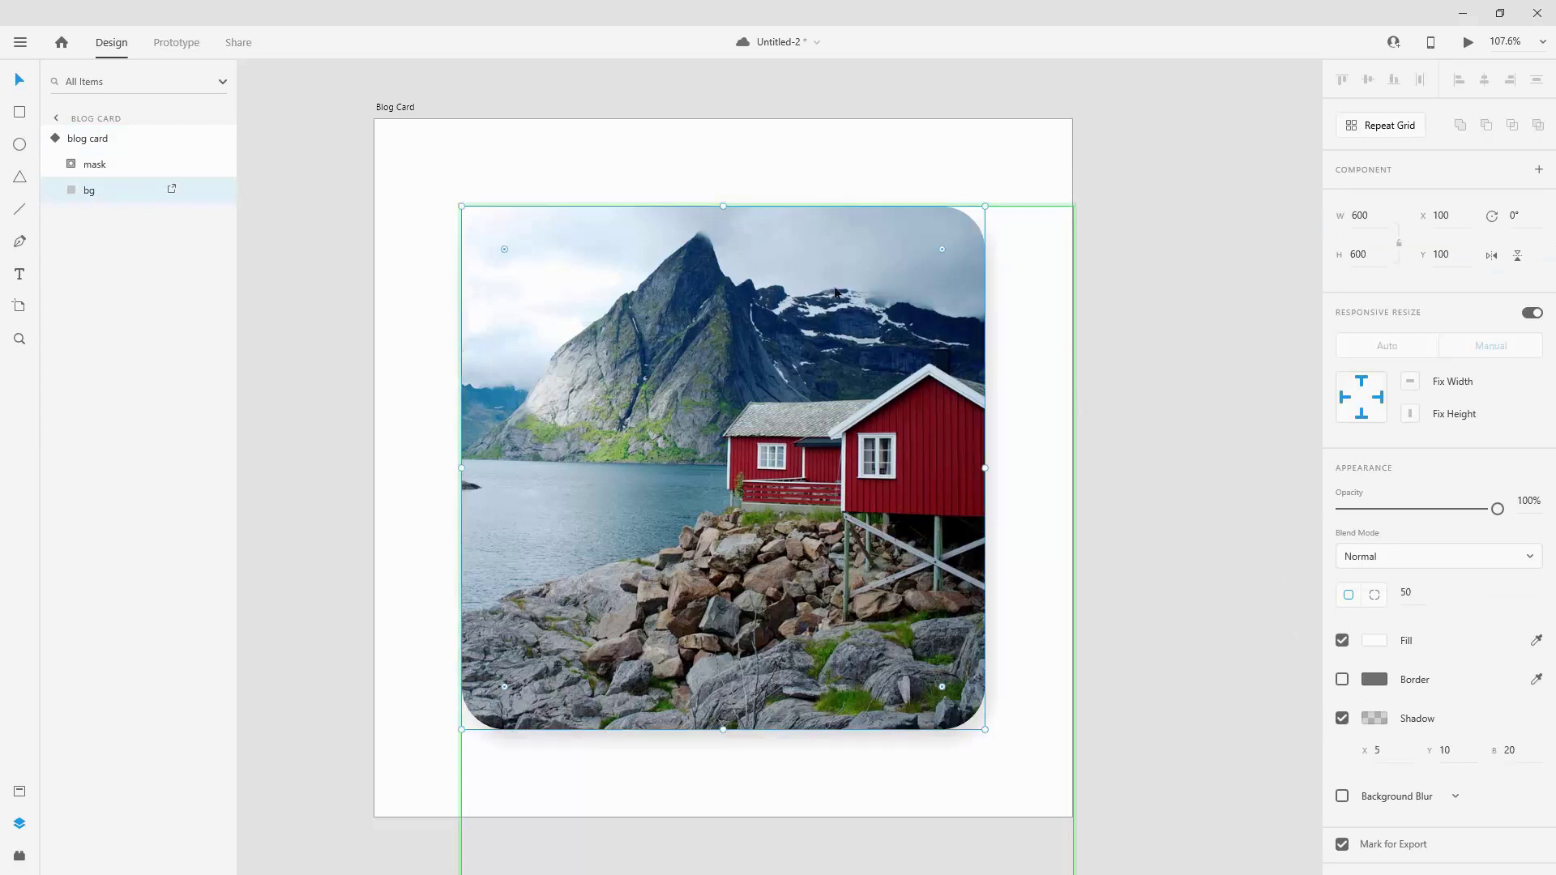
Step: Enlarge the Hover State mask to 753 × 1211 to reveal the title and description panel
left_click(93, 164)
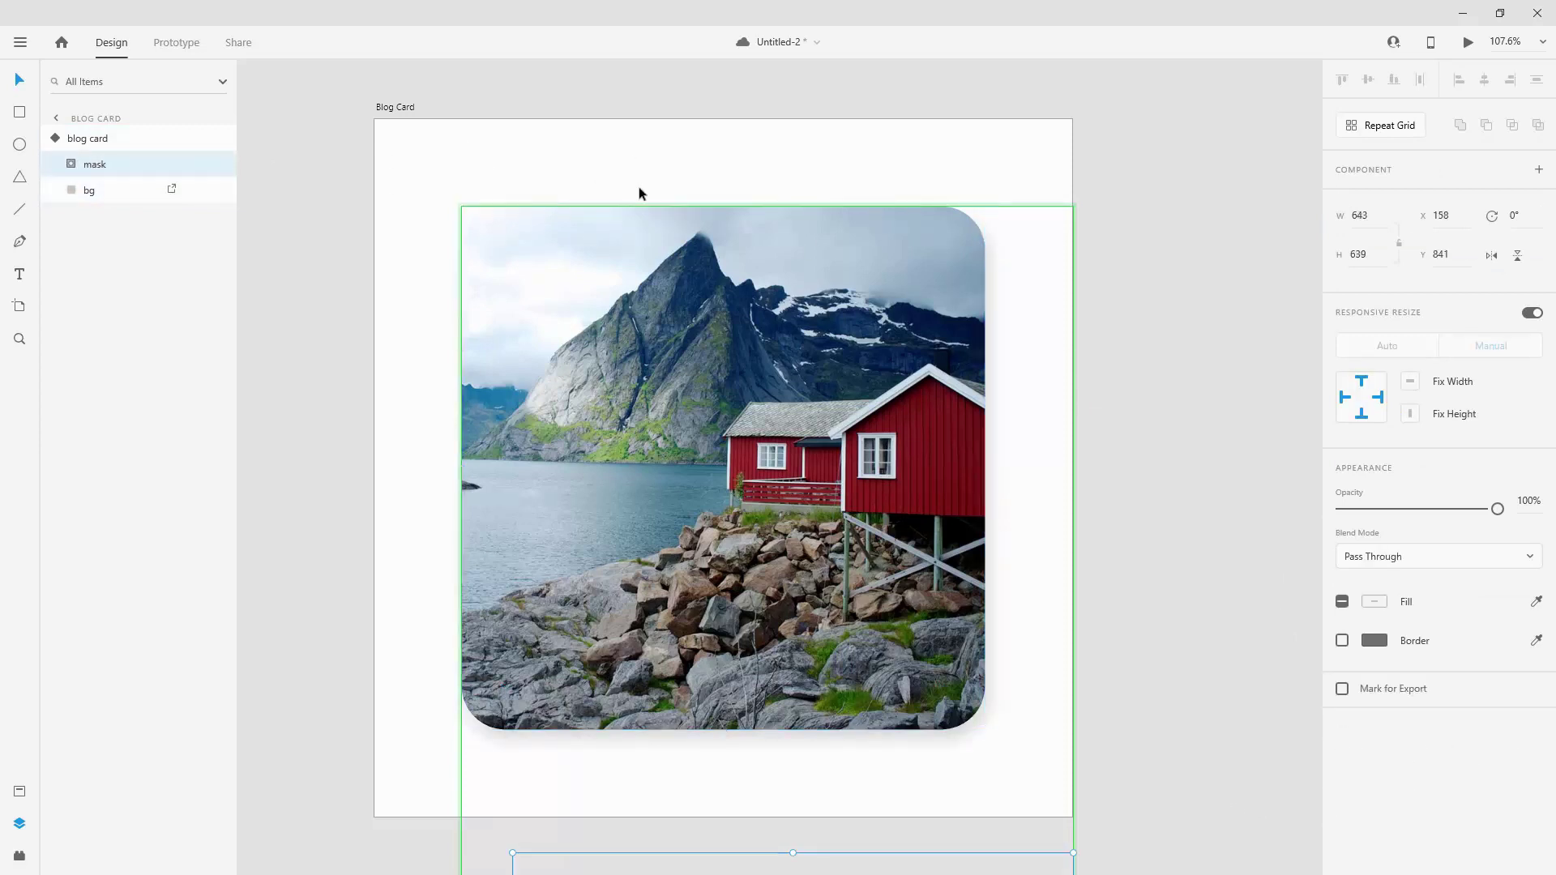
left_click(765, 204)
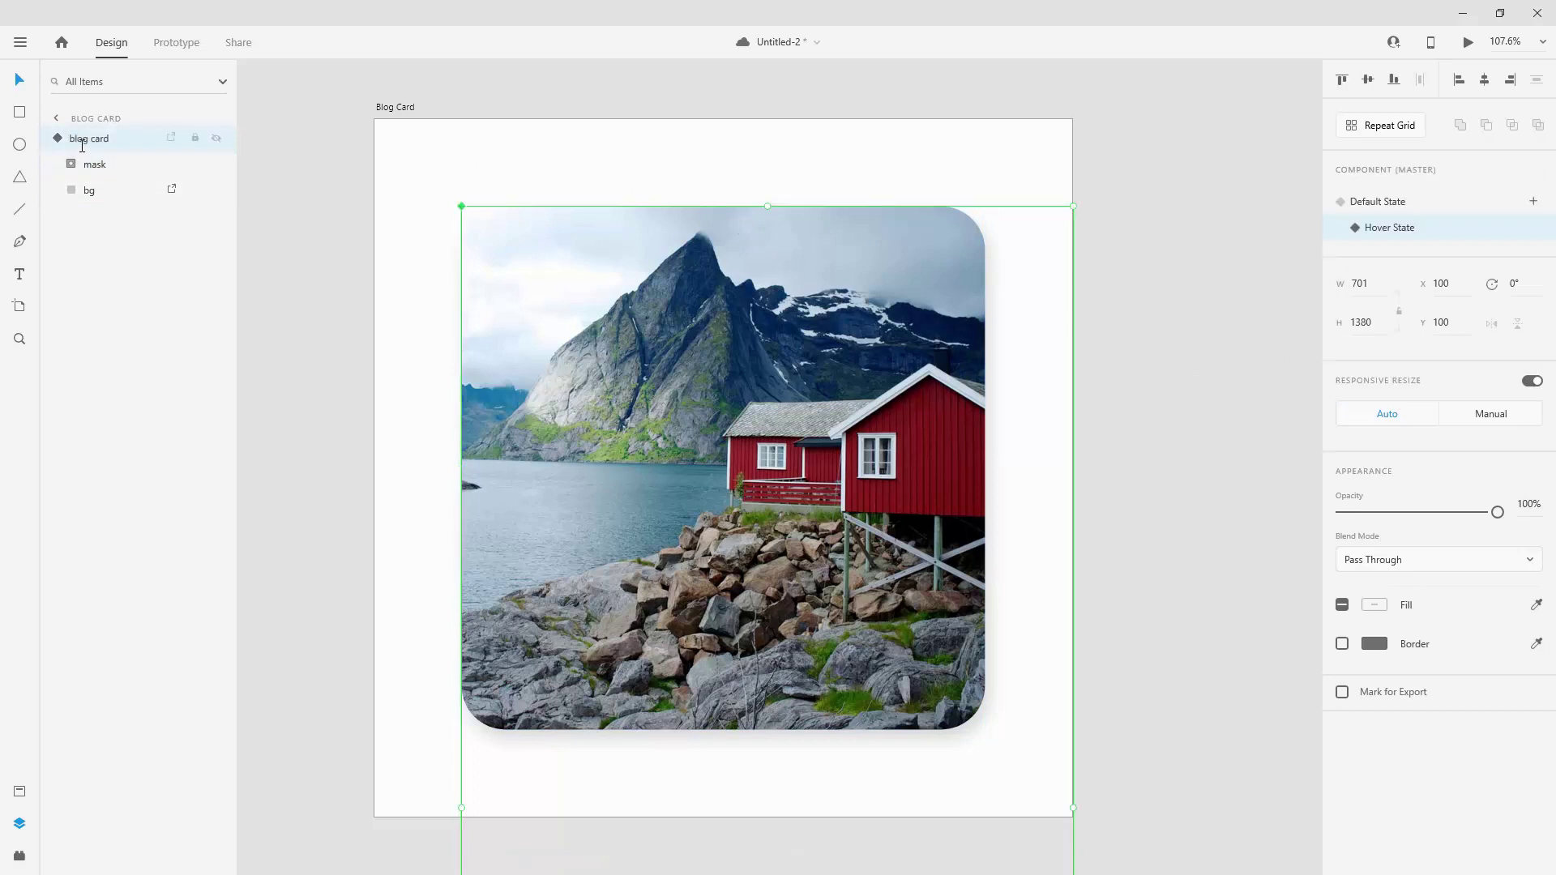
left_click(99, 165)
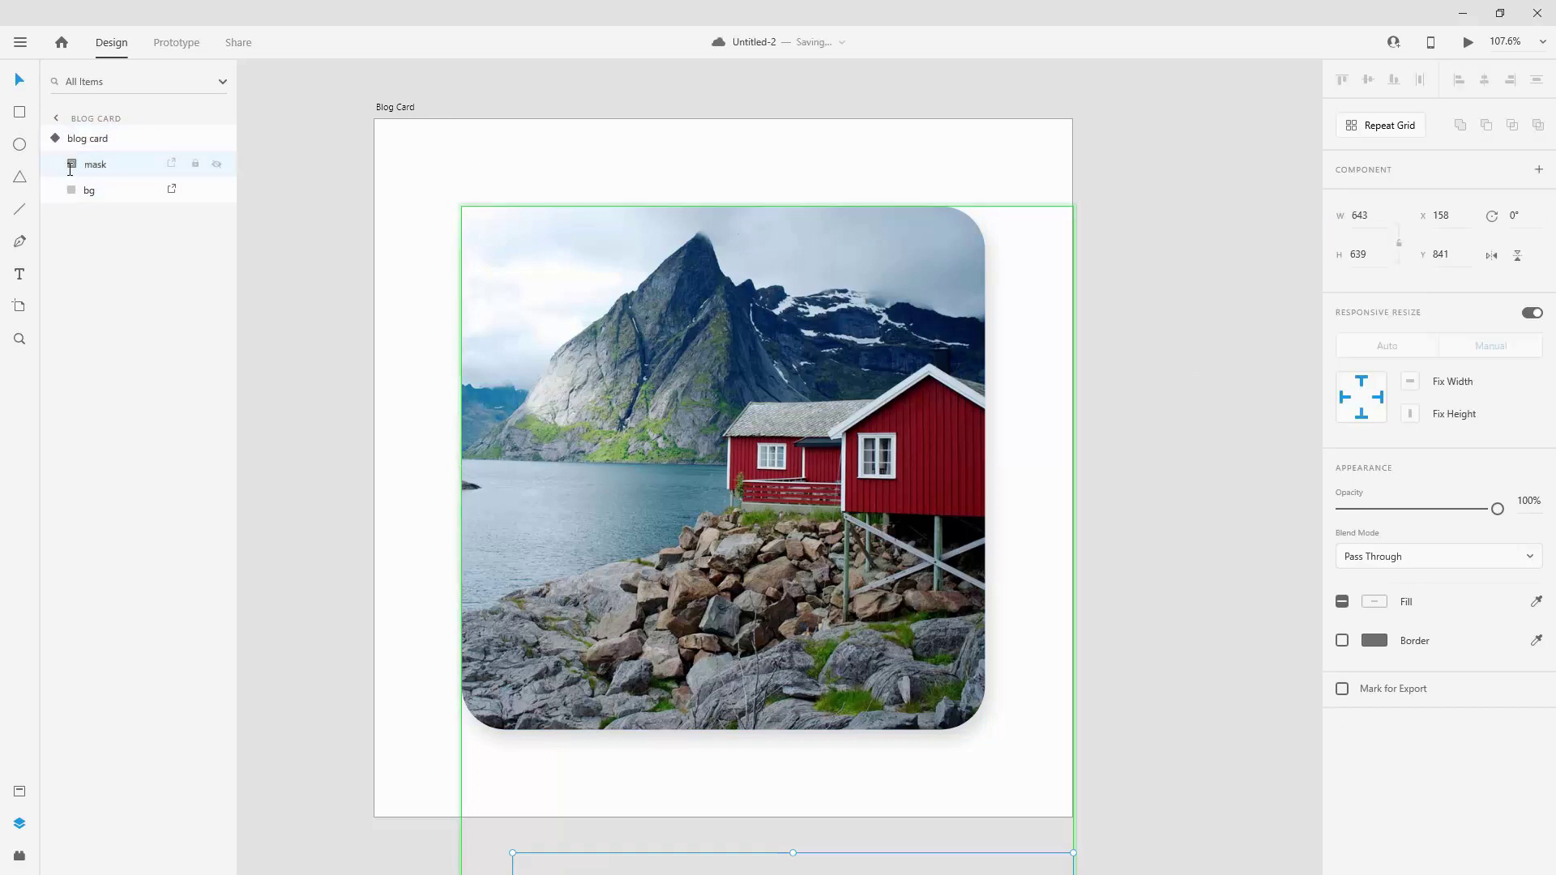
double_click(95, 165)
left_click(111, 190)
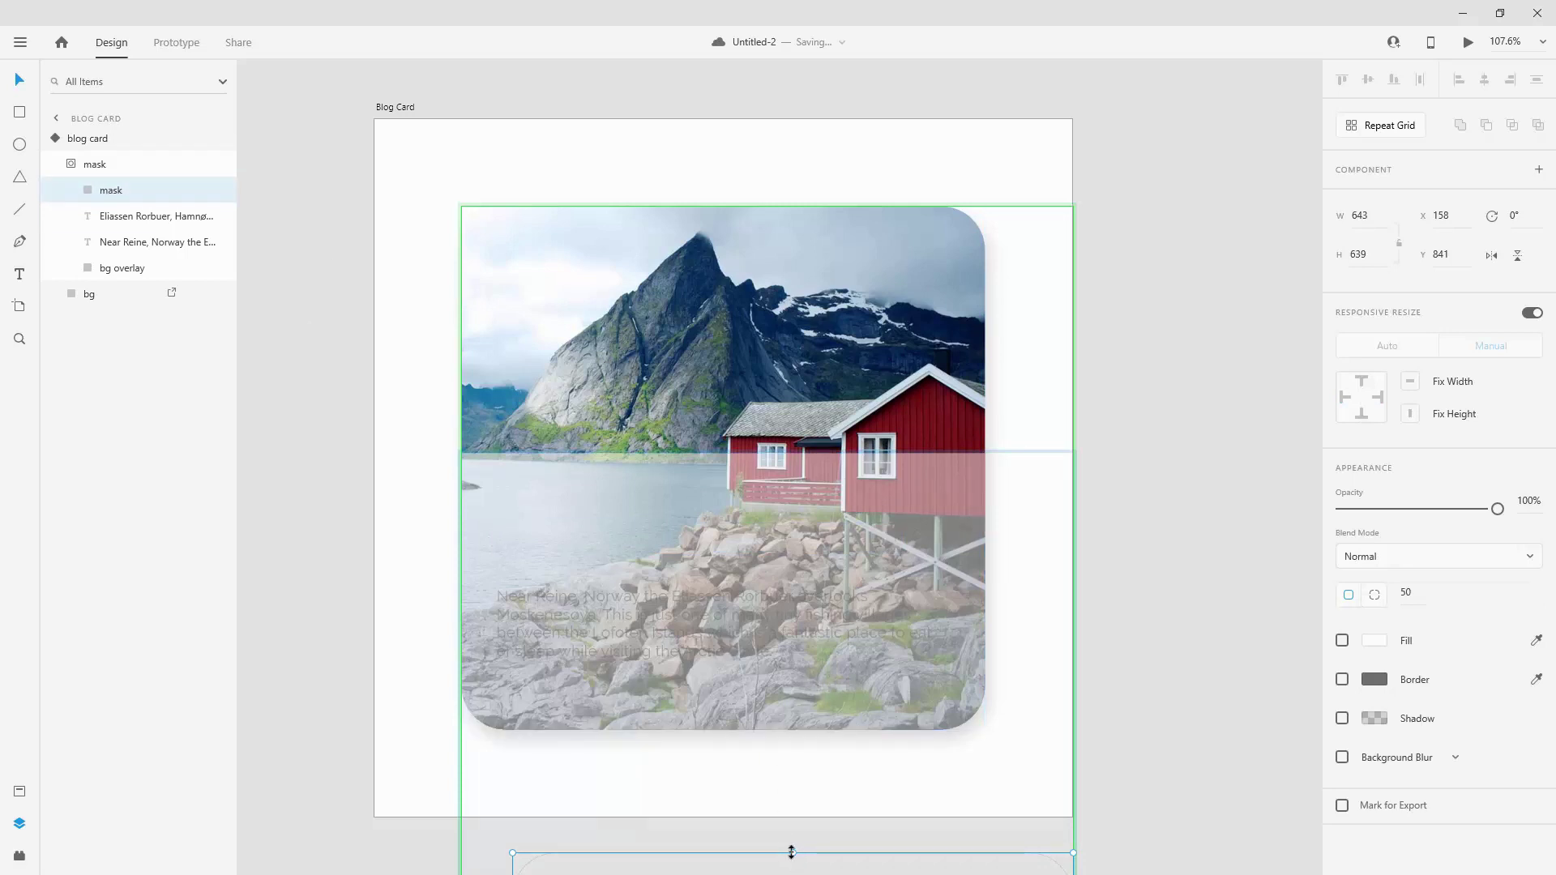
left_click_drag(794, 850, 793, 353)
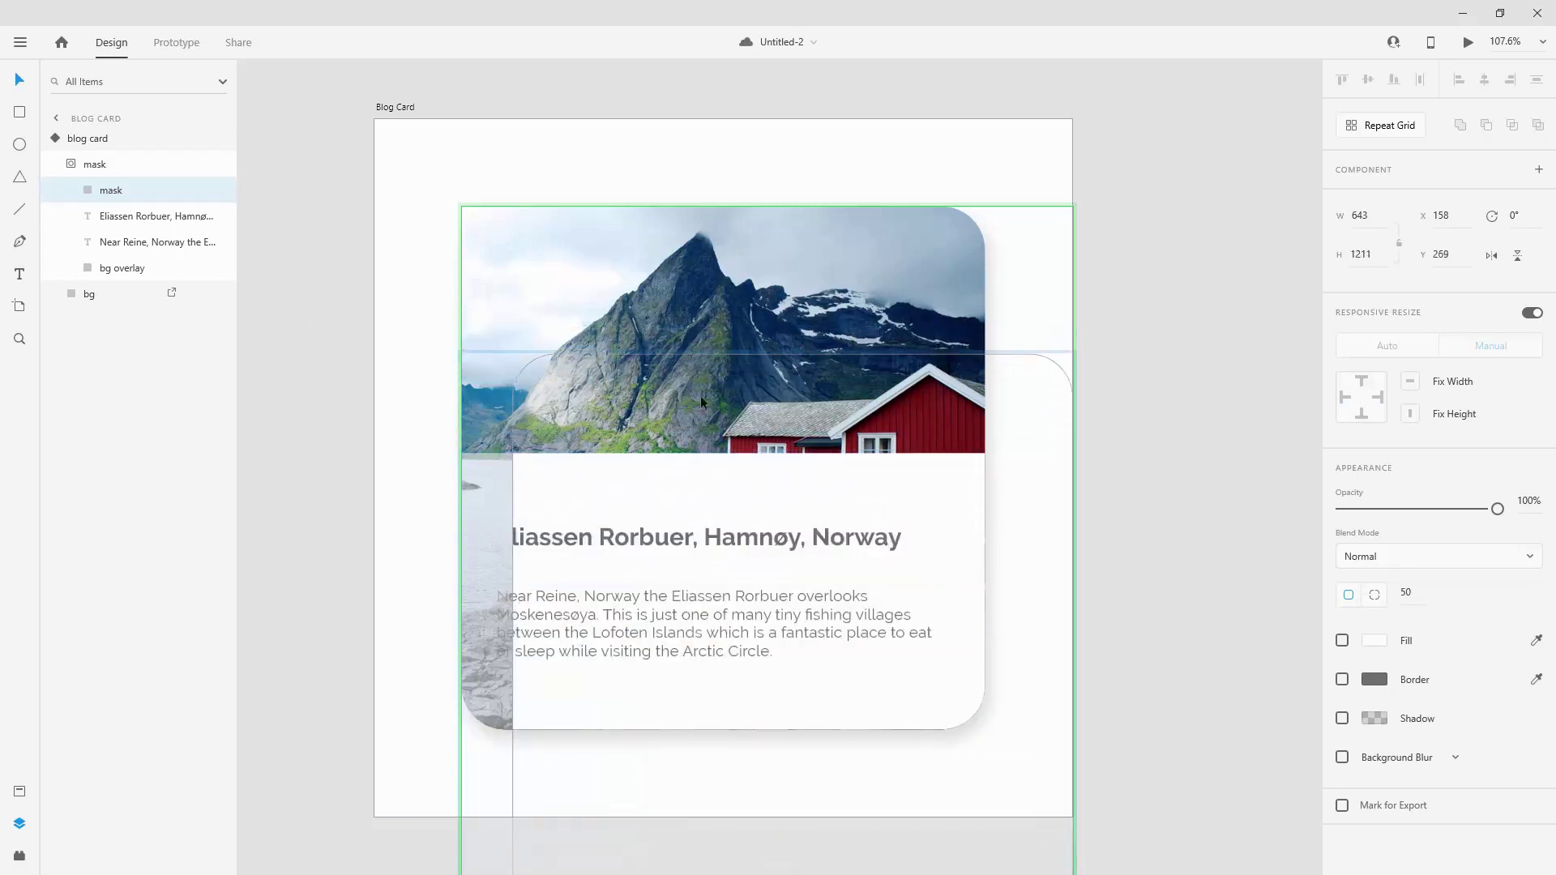
scroll(650, 721, "down", 5)
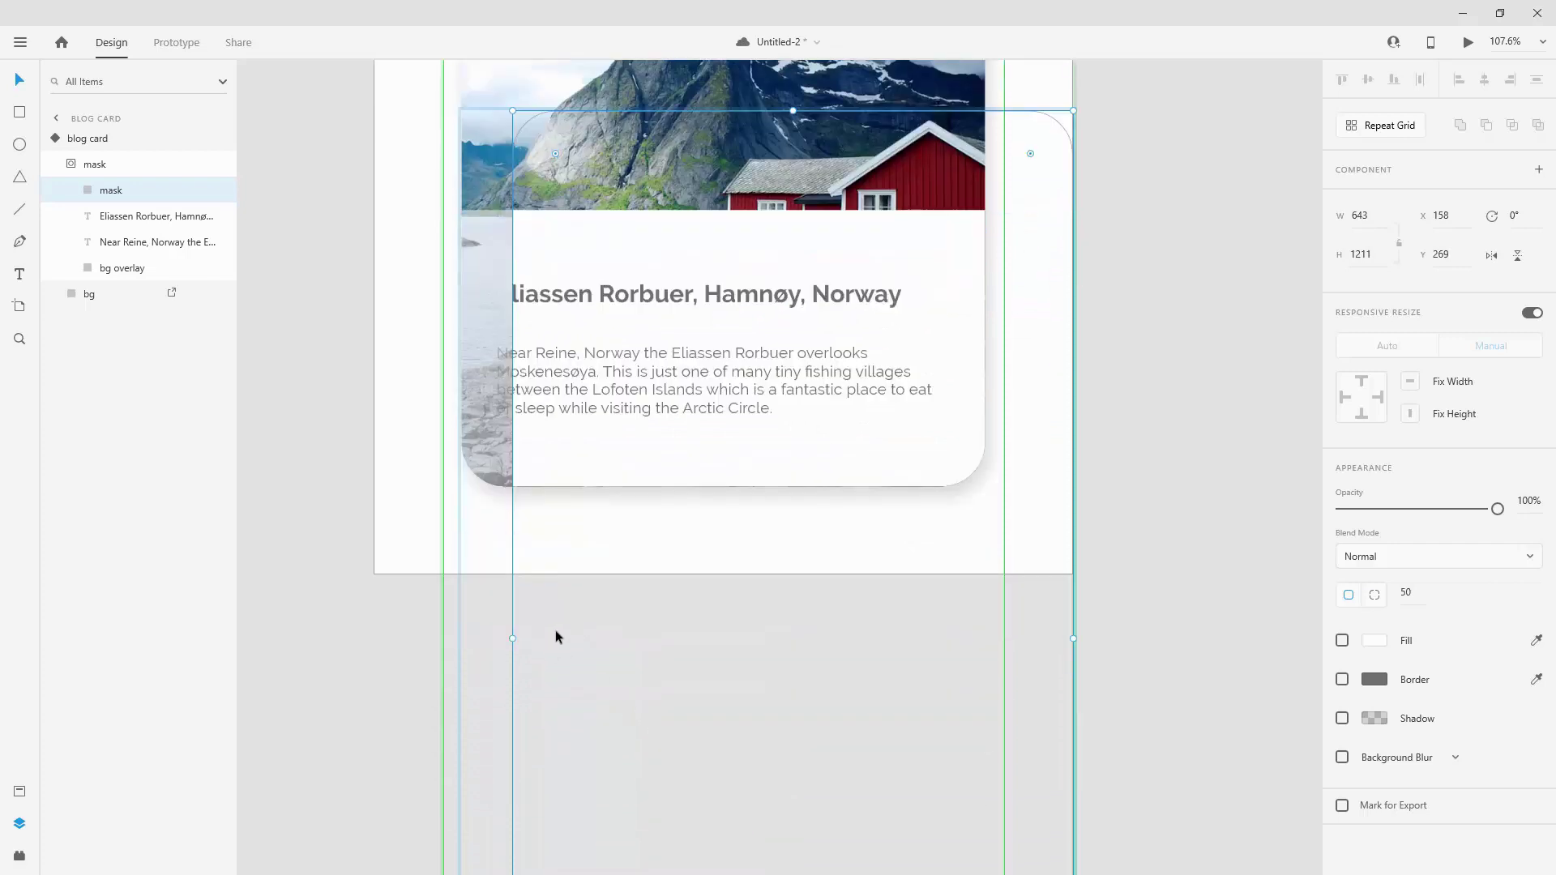
left_click_drag(514, 637, 416, 607)
scroll(740, 528, "up", 3)
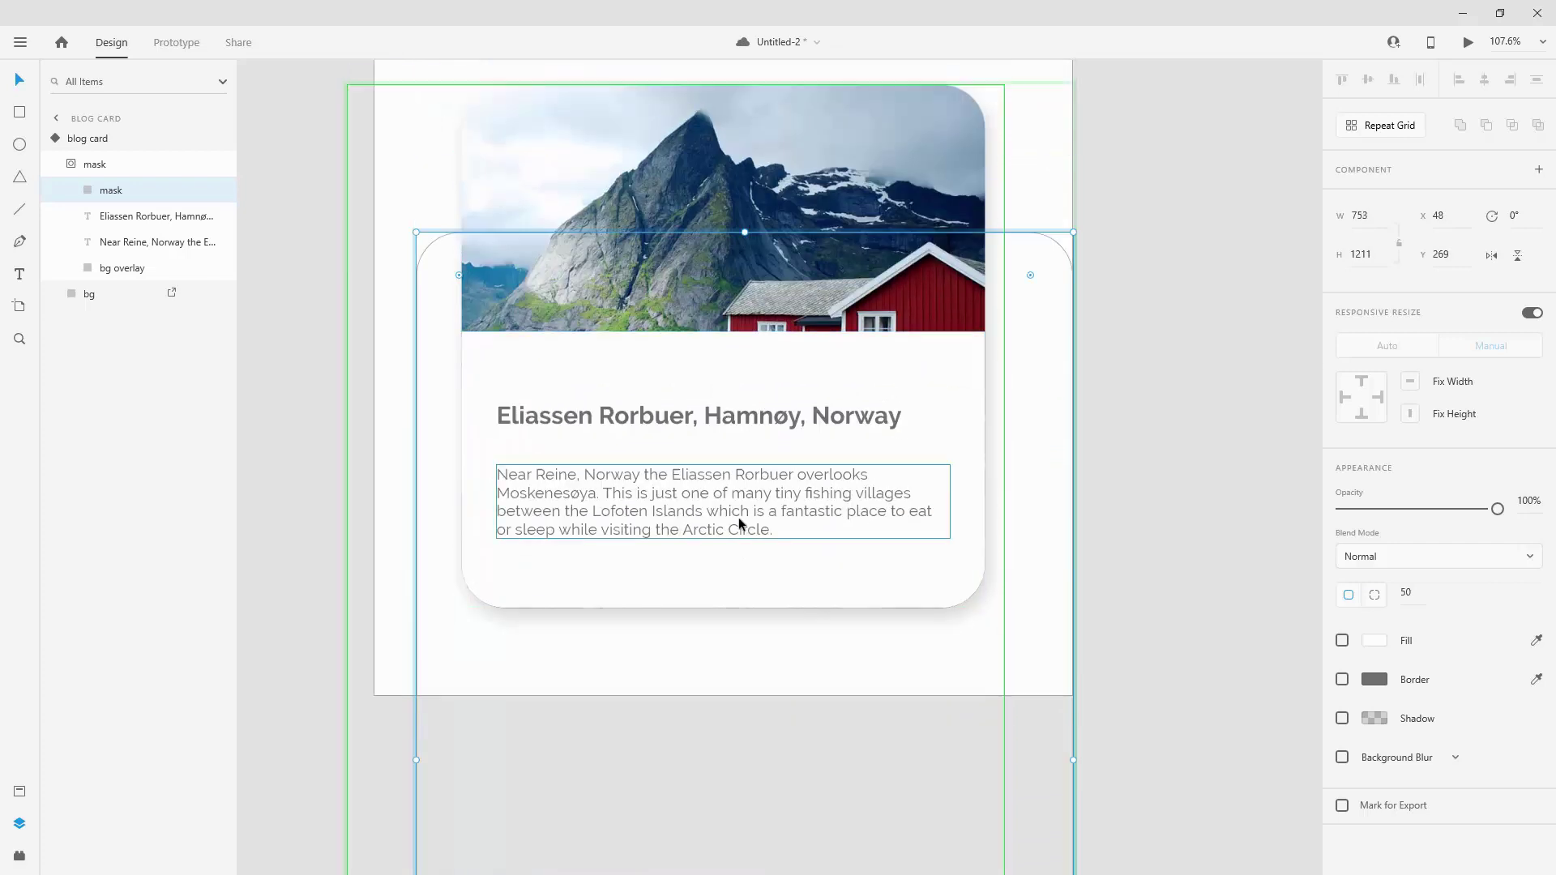
key("Escape")
key("Escape")
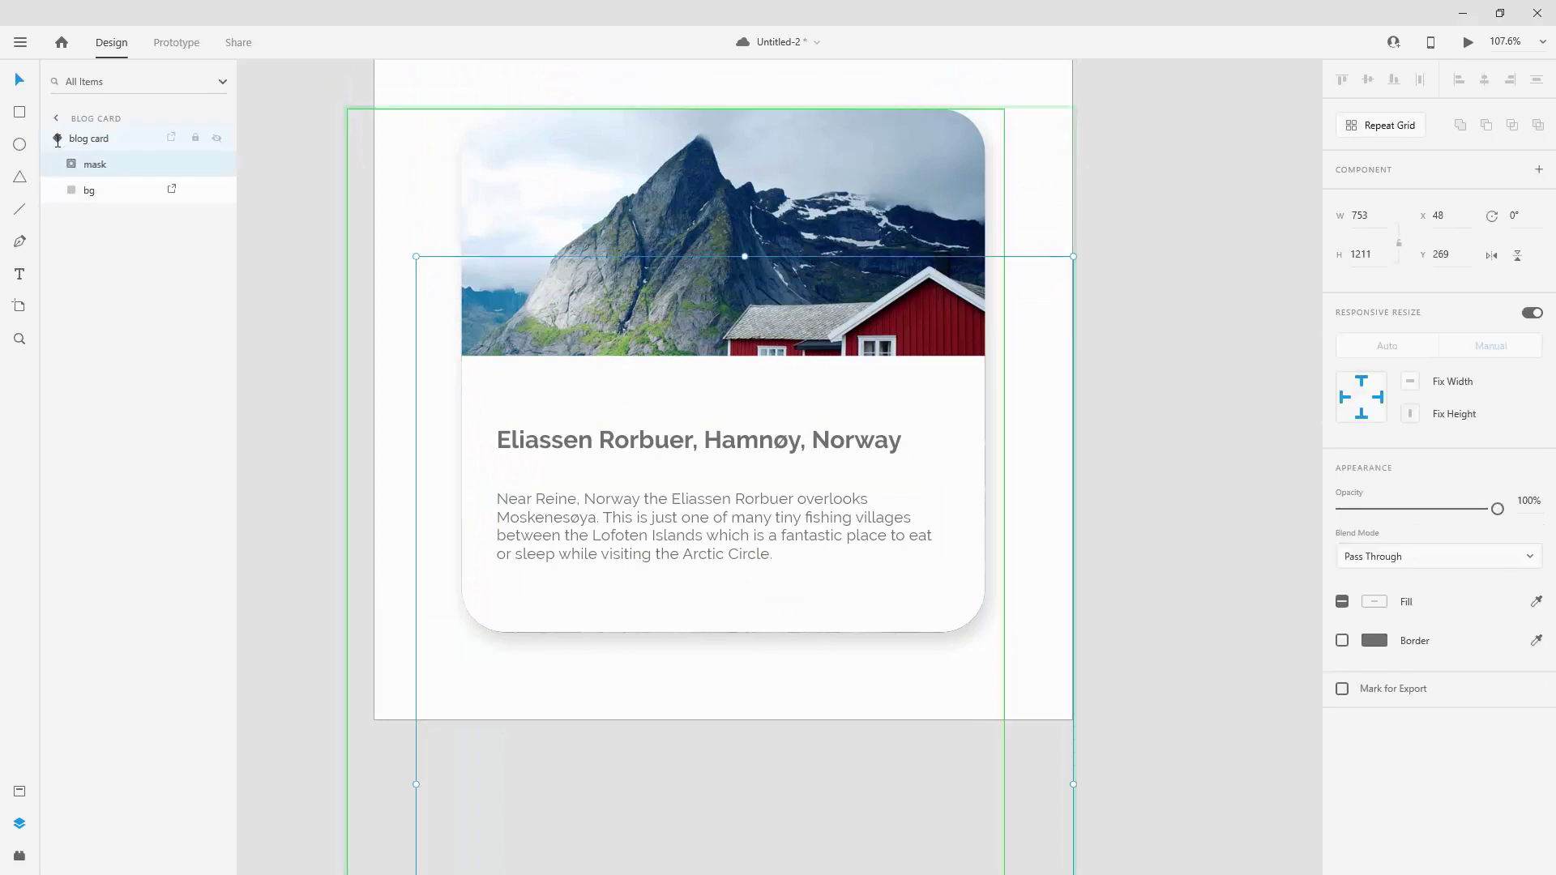
left_click(1396, 199)
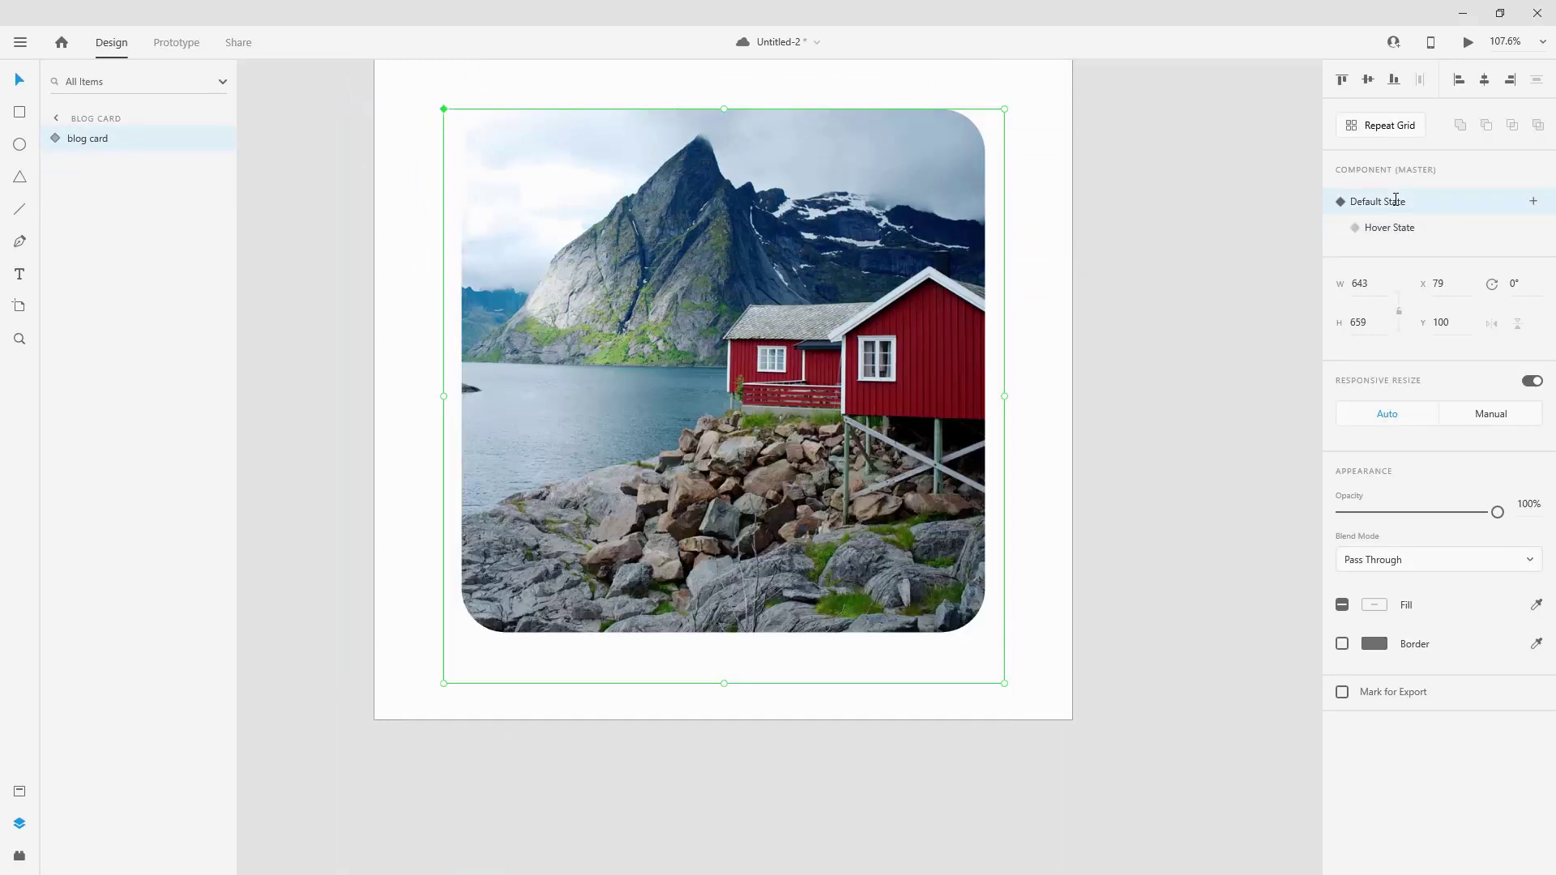
Step: Preview the card on desktop, then view its Hover-trigger Auto-Animate interaction in Prototype mode
left_click(1396, 224)
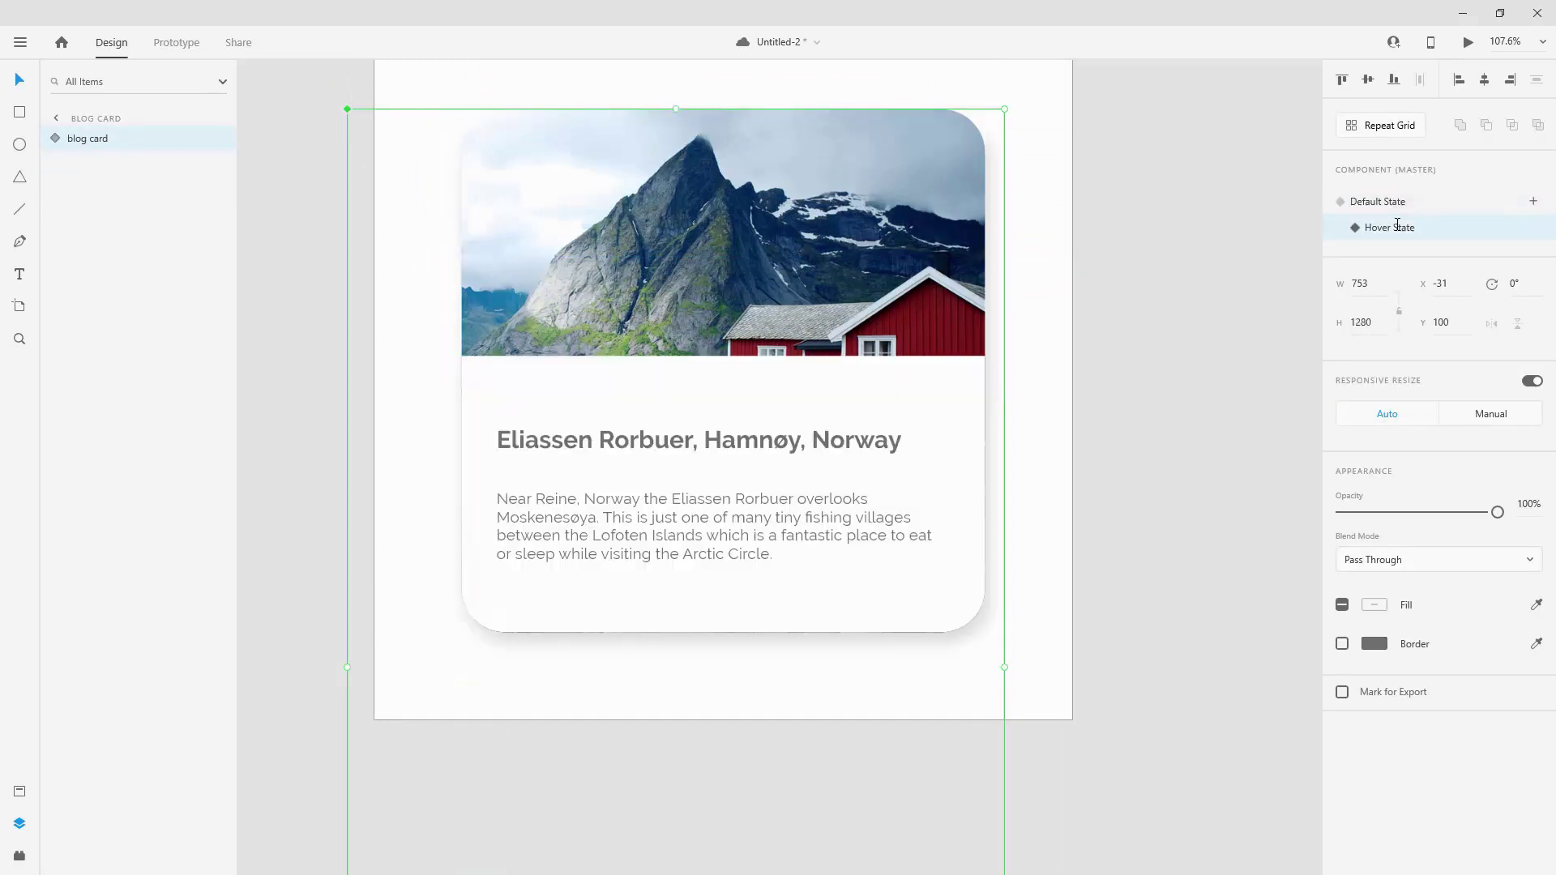
left_click(1023, 297)
scroll(1037, 294, "up", 3)
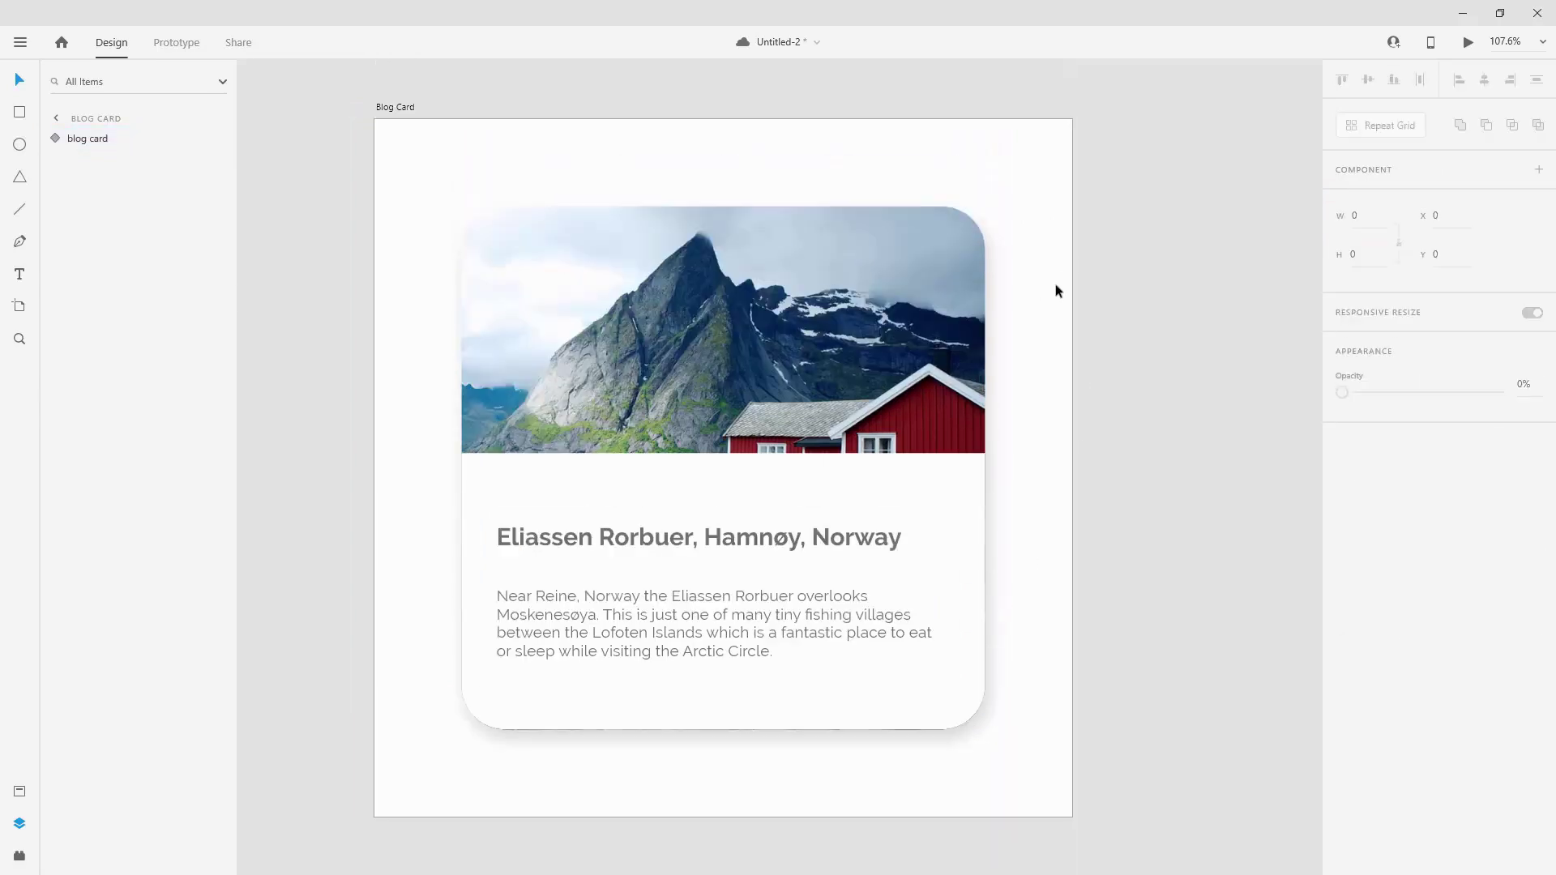
left_click(1469, 45)
mouse_move(931, 521)
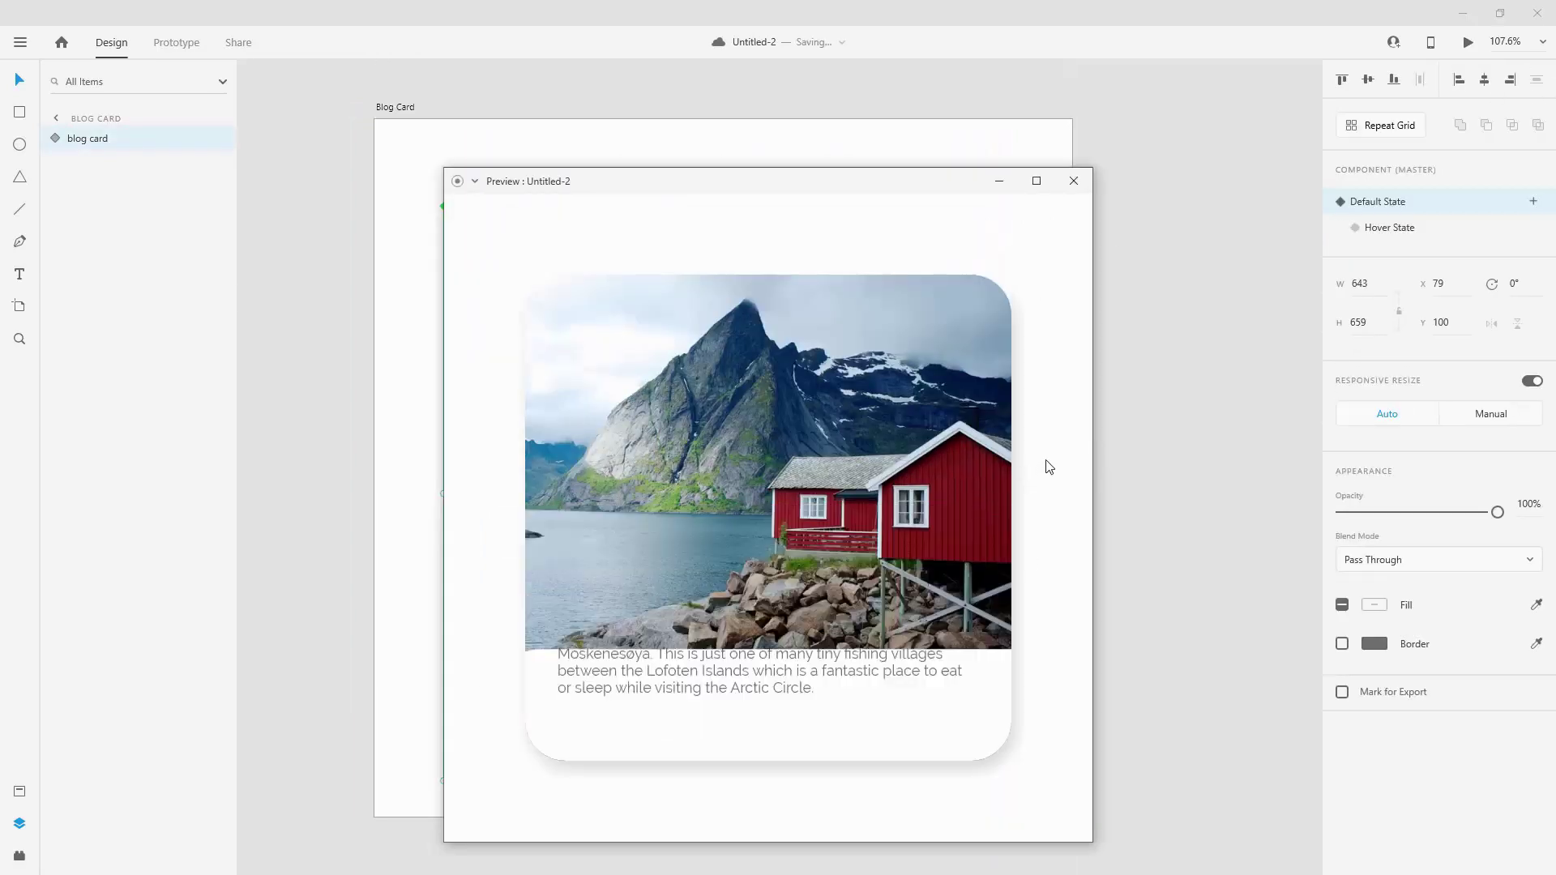
left_click(1073, 182)
left_click(176, 42)
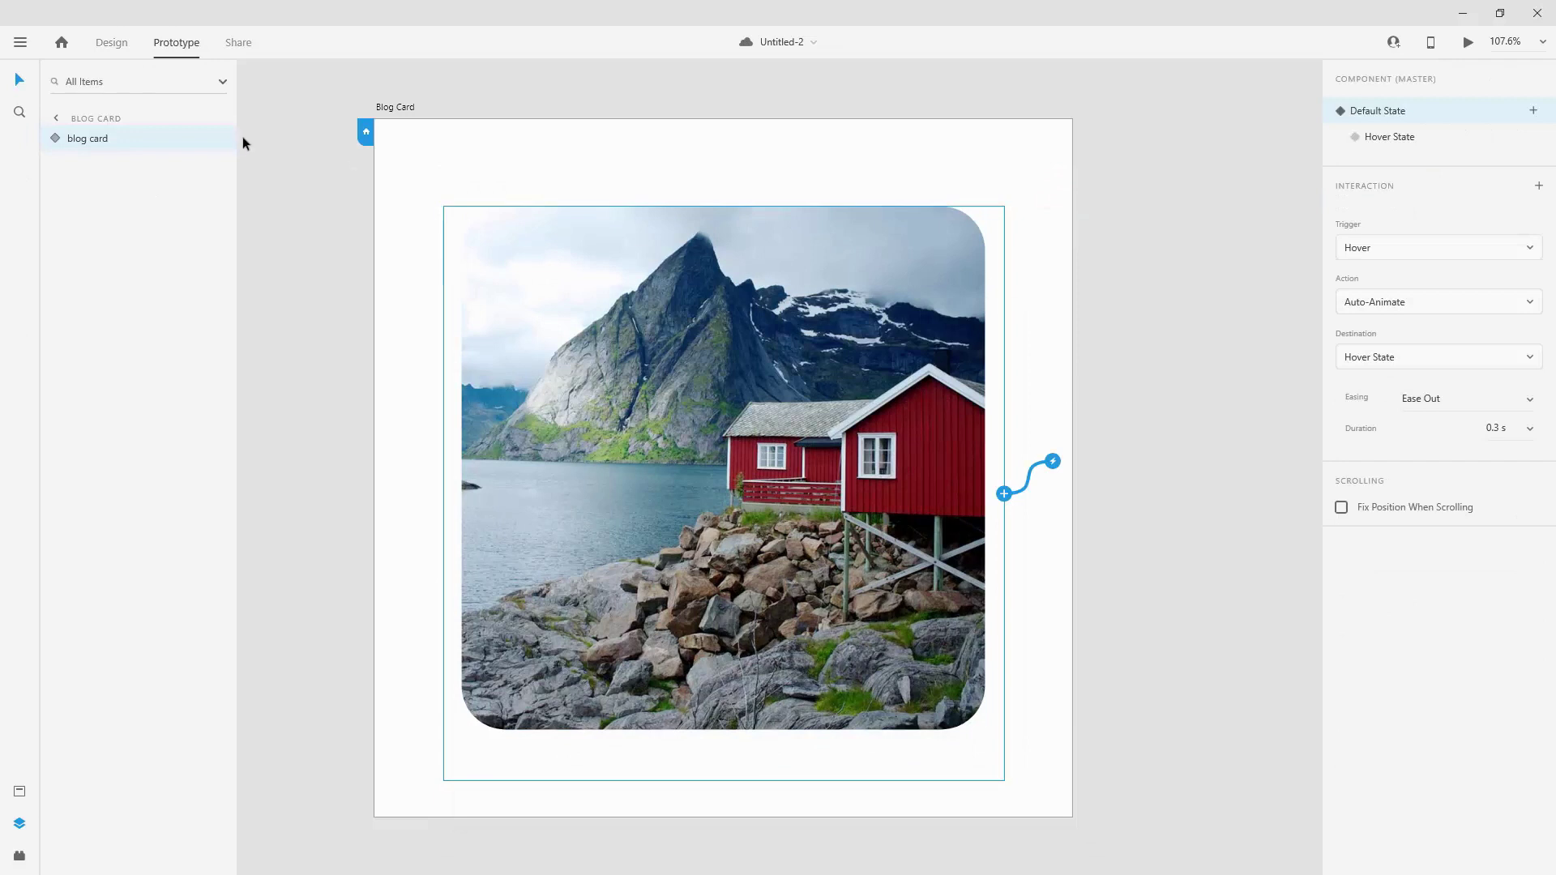
Step: Set the Default State's hover Auto-Animate to Ease In-Out easing with a 0.8 s duration
left_click(1400, 140)
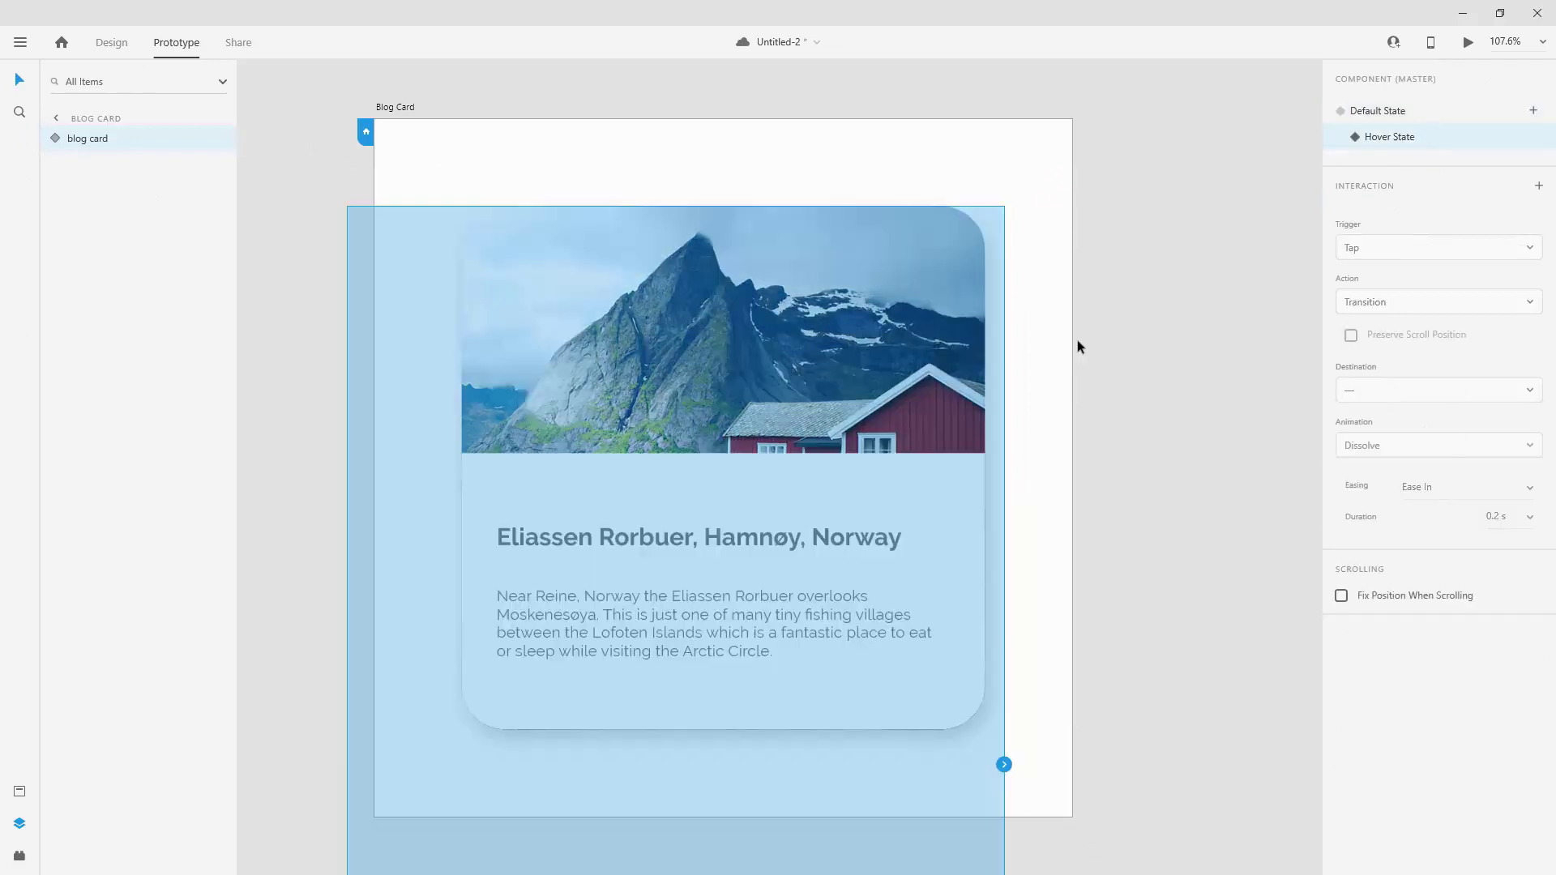
left_click(660, 225)
left_click(659, 225)
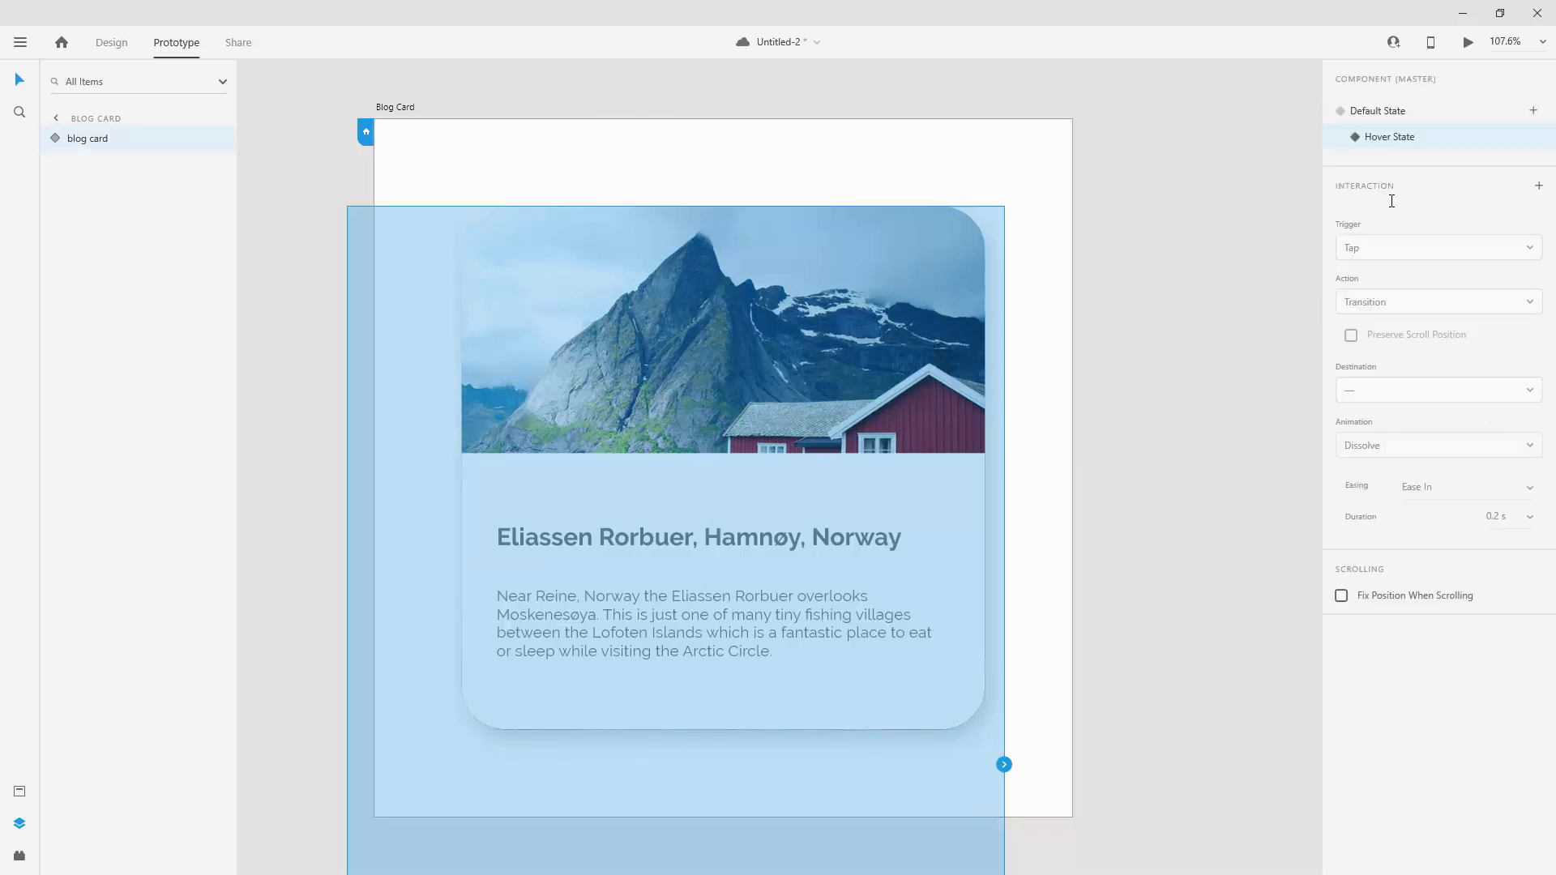
left_click(1405, 118)
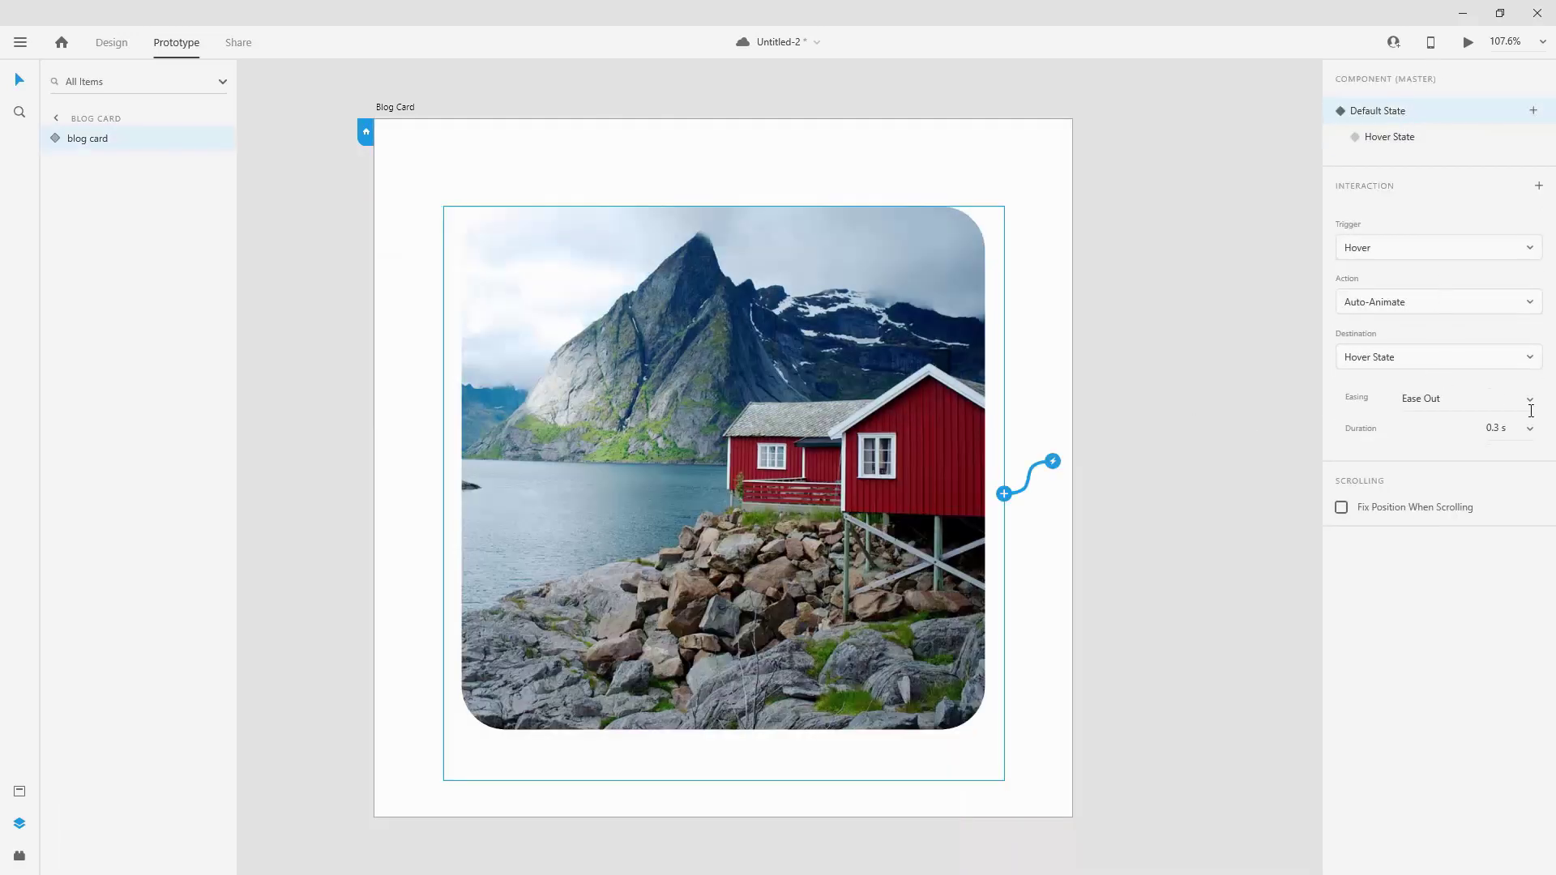
left_click(1529, 430)
left_click(1528, 406)
left_click(1528, 405)
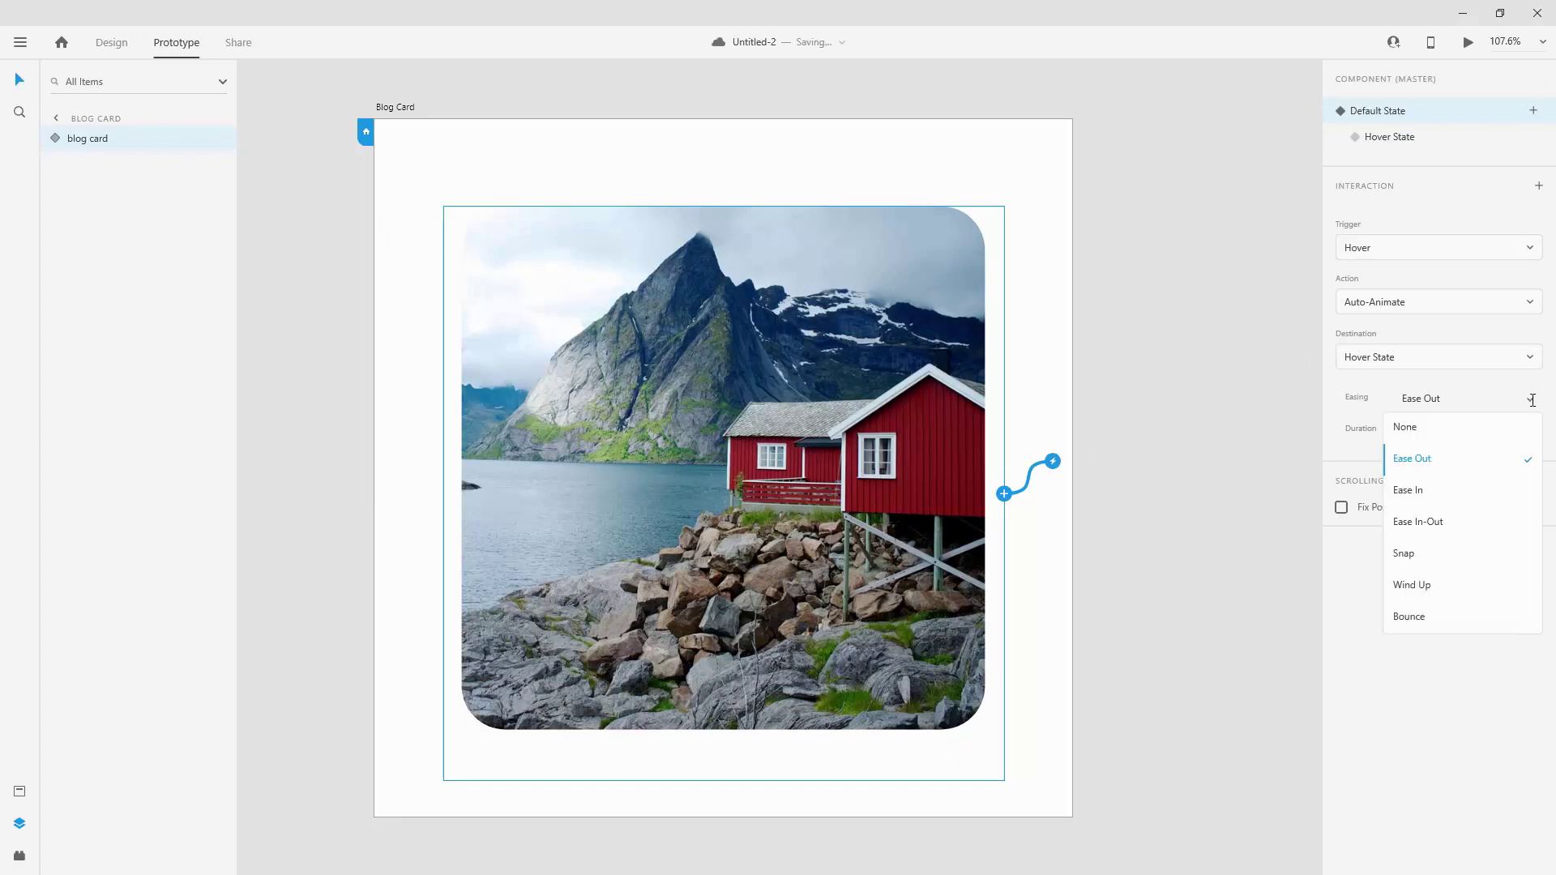
left_click(1426, 520)
left_click(1530, 429)
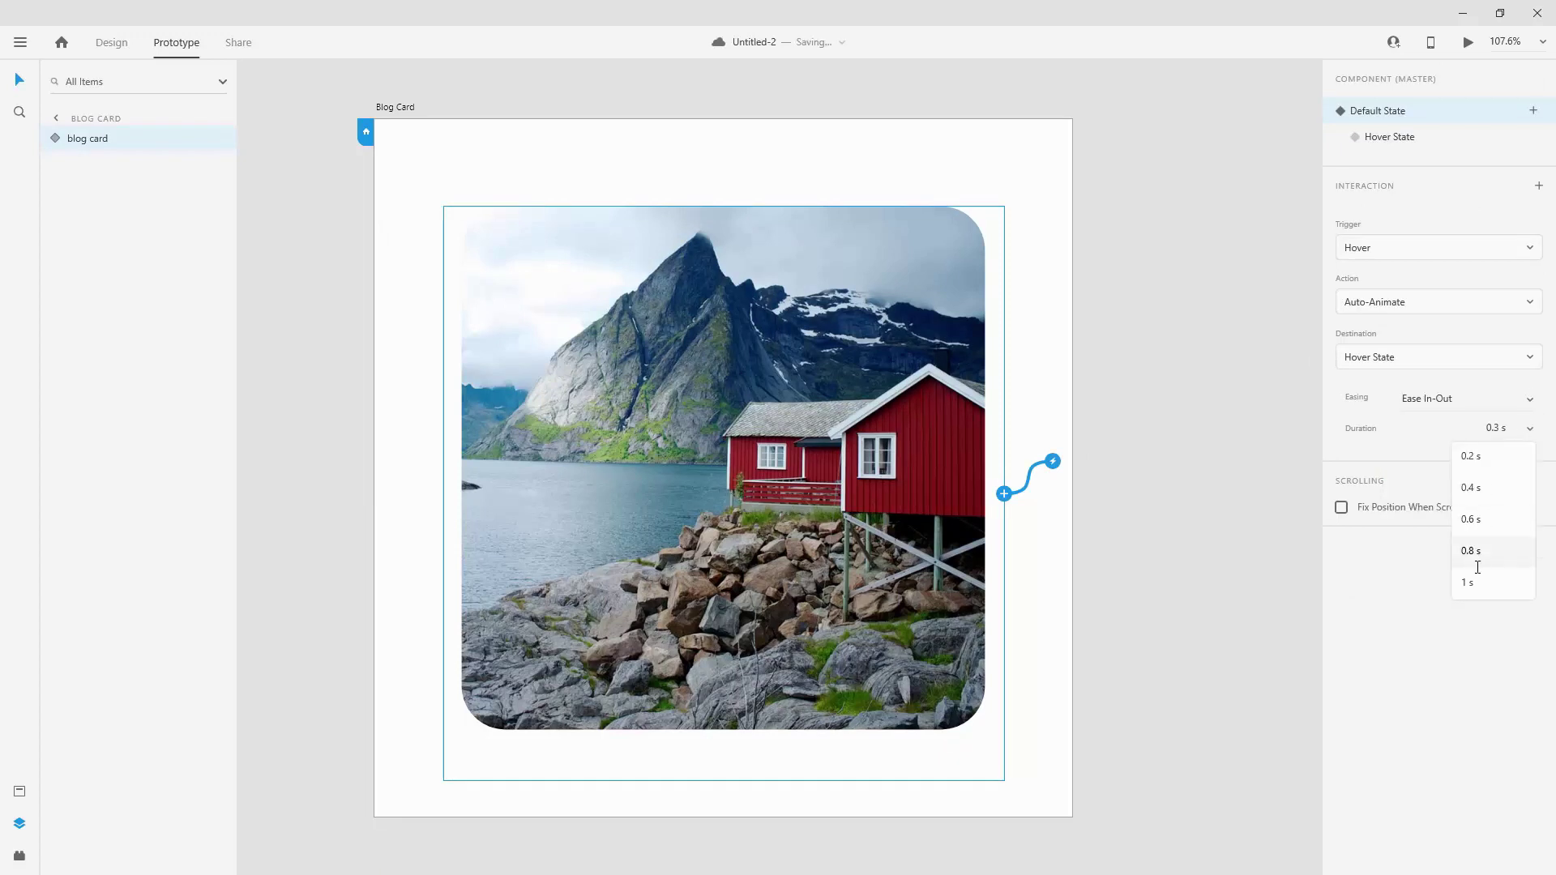
left_click(1477, 551)
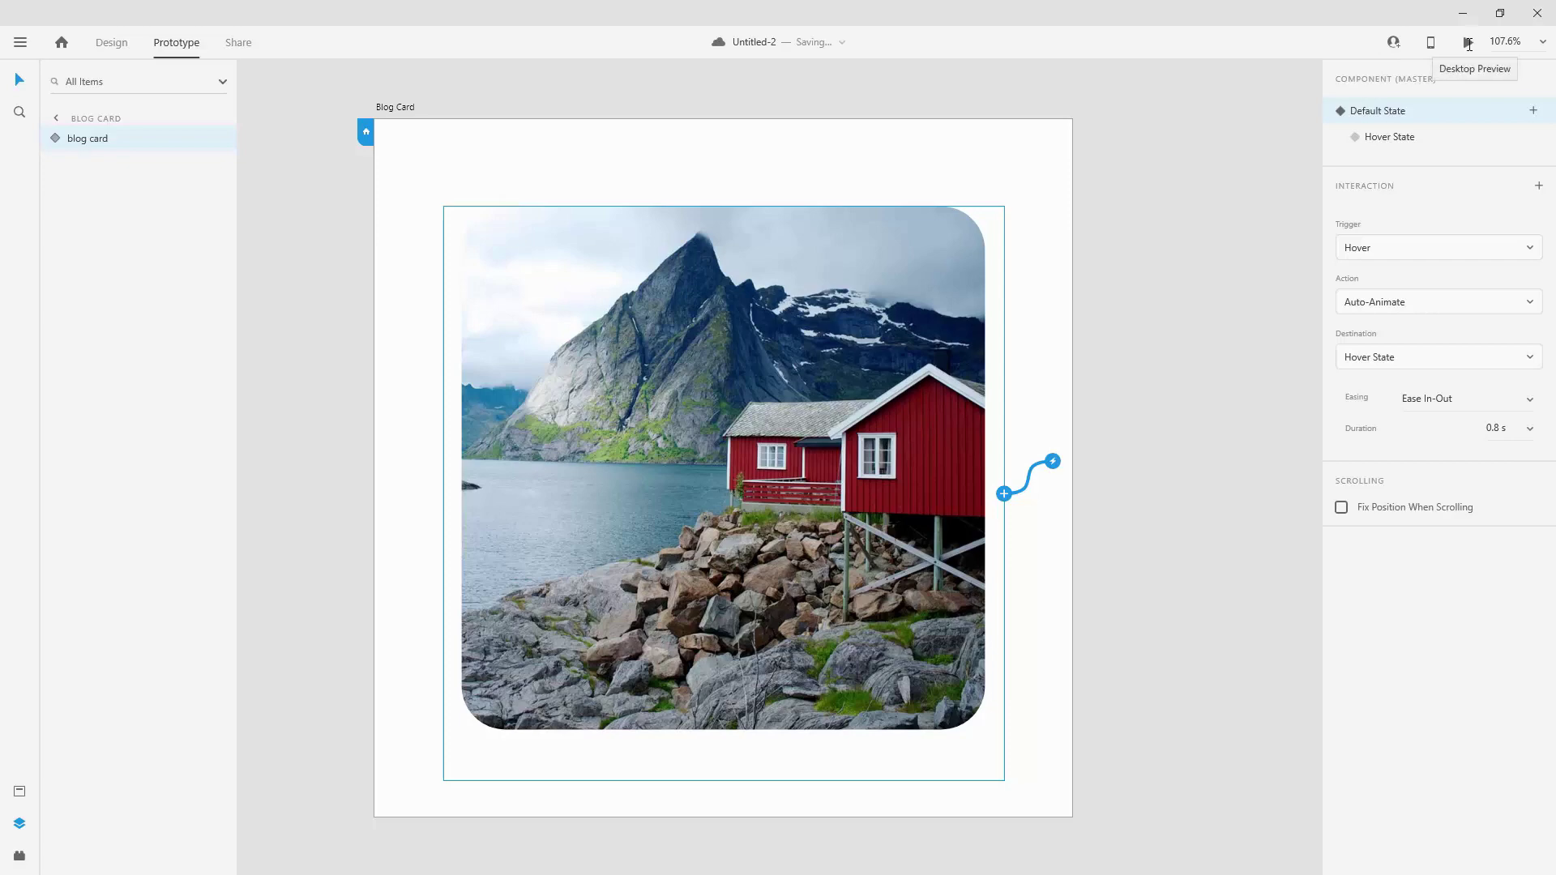
Step: Preview Untitled-2 on desktop and hover the card to watch the text panel animate
left_click(1468, 43)
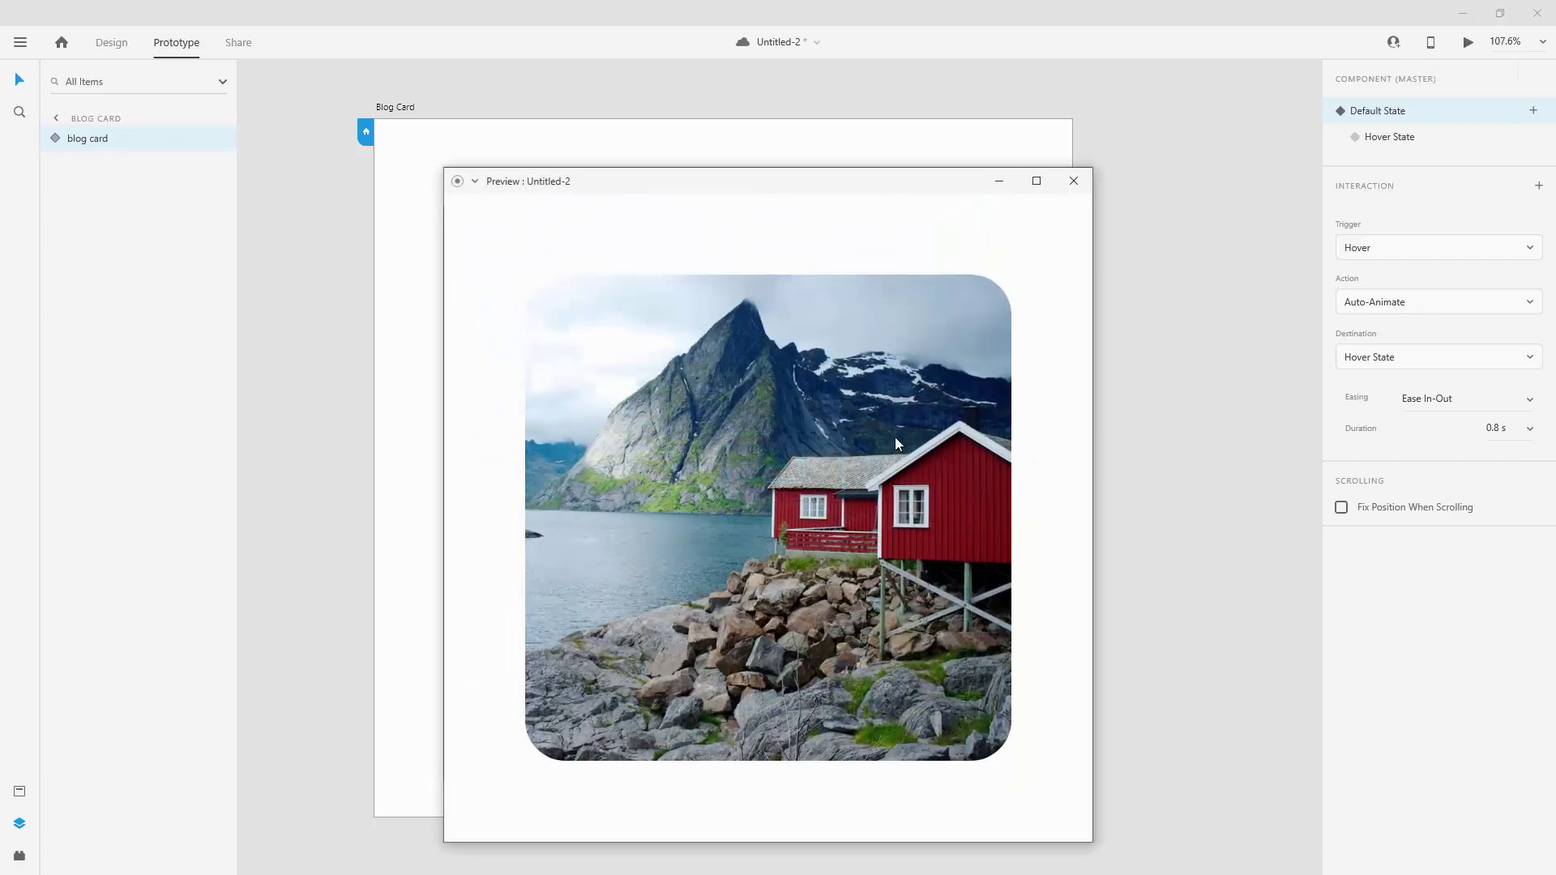
mouse_move(802, 499)
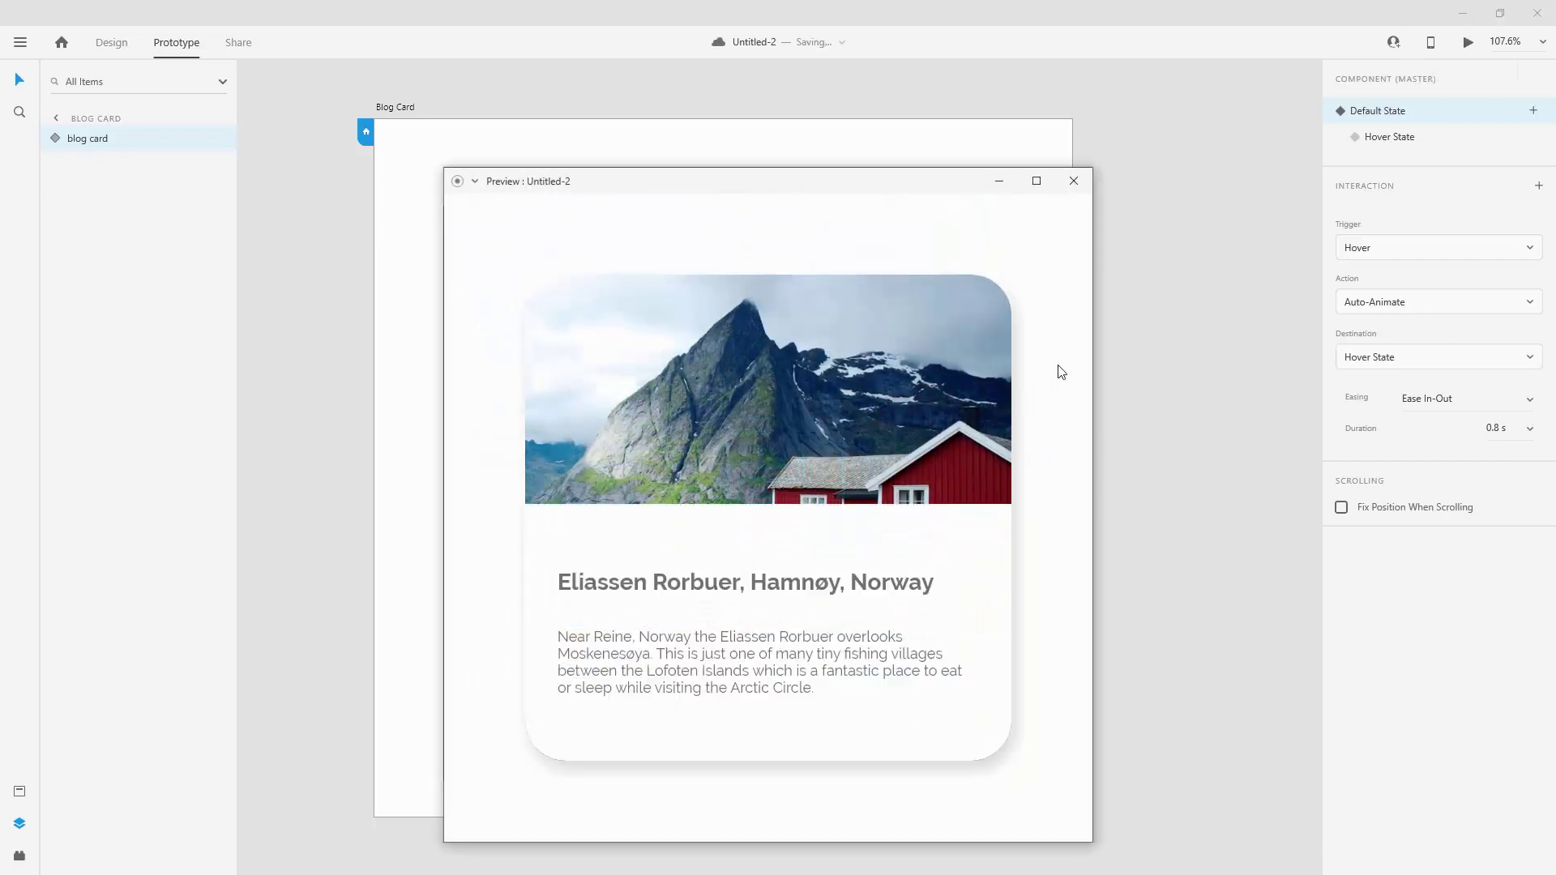
mouse_move(823, 551)
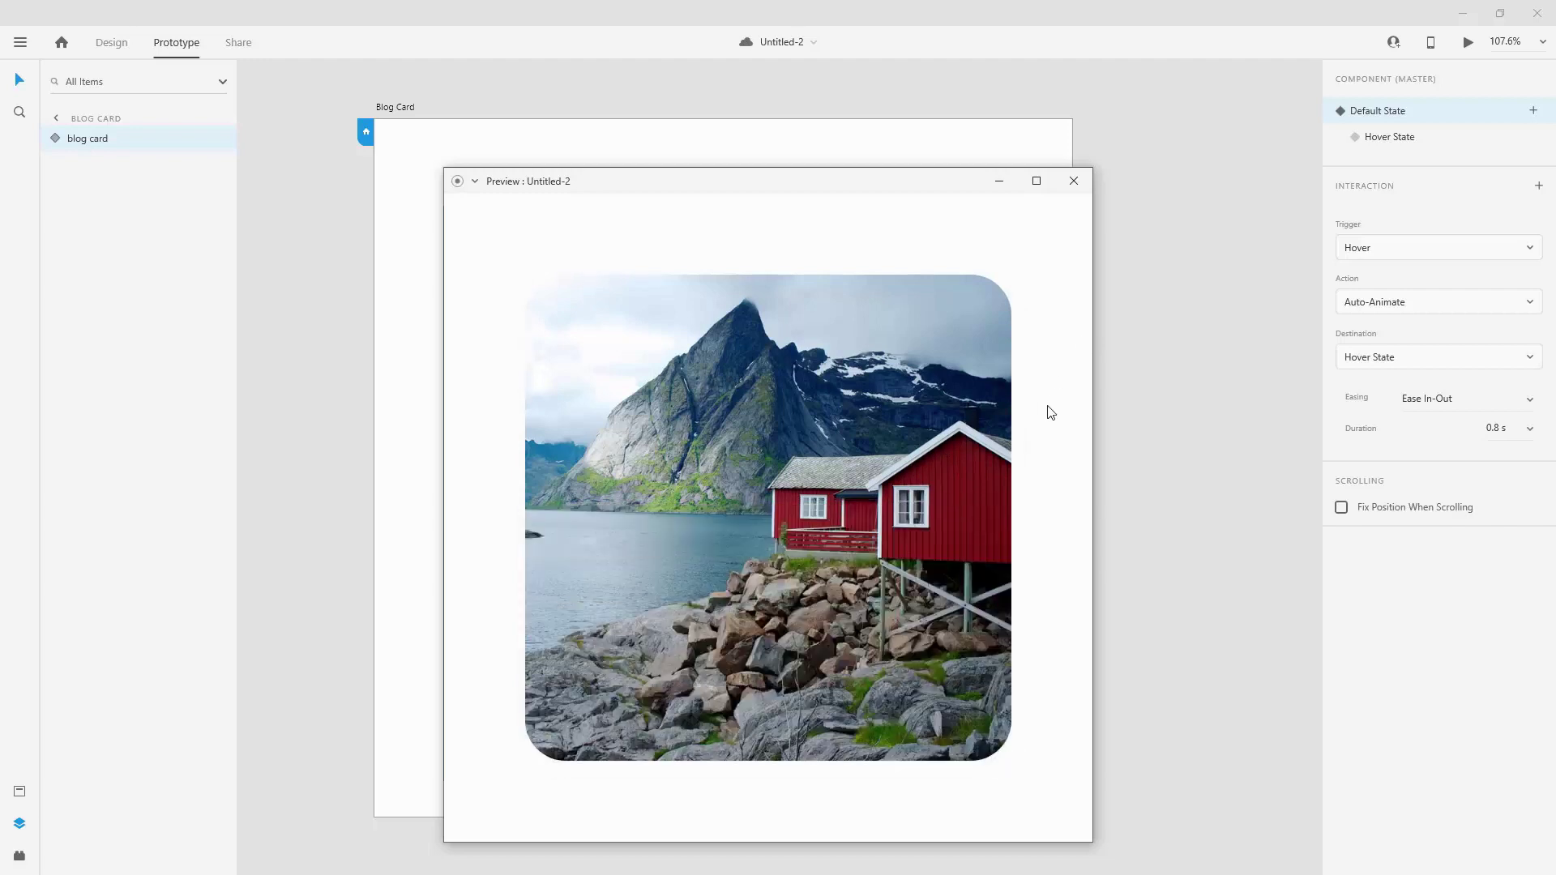
mouse_move(883, 555)
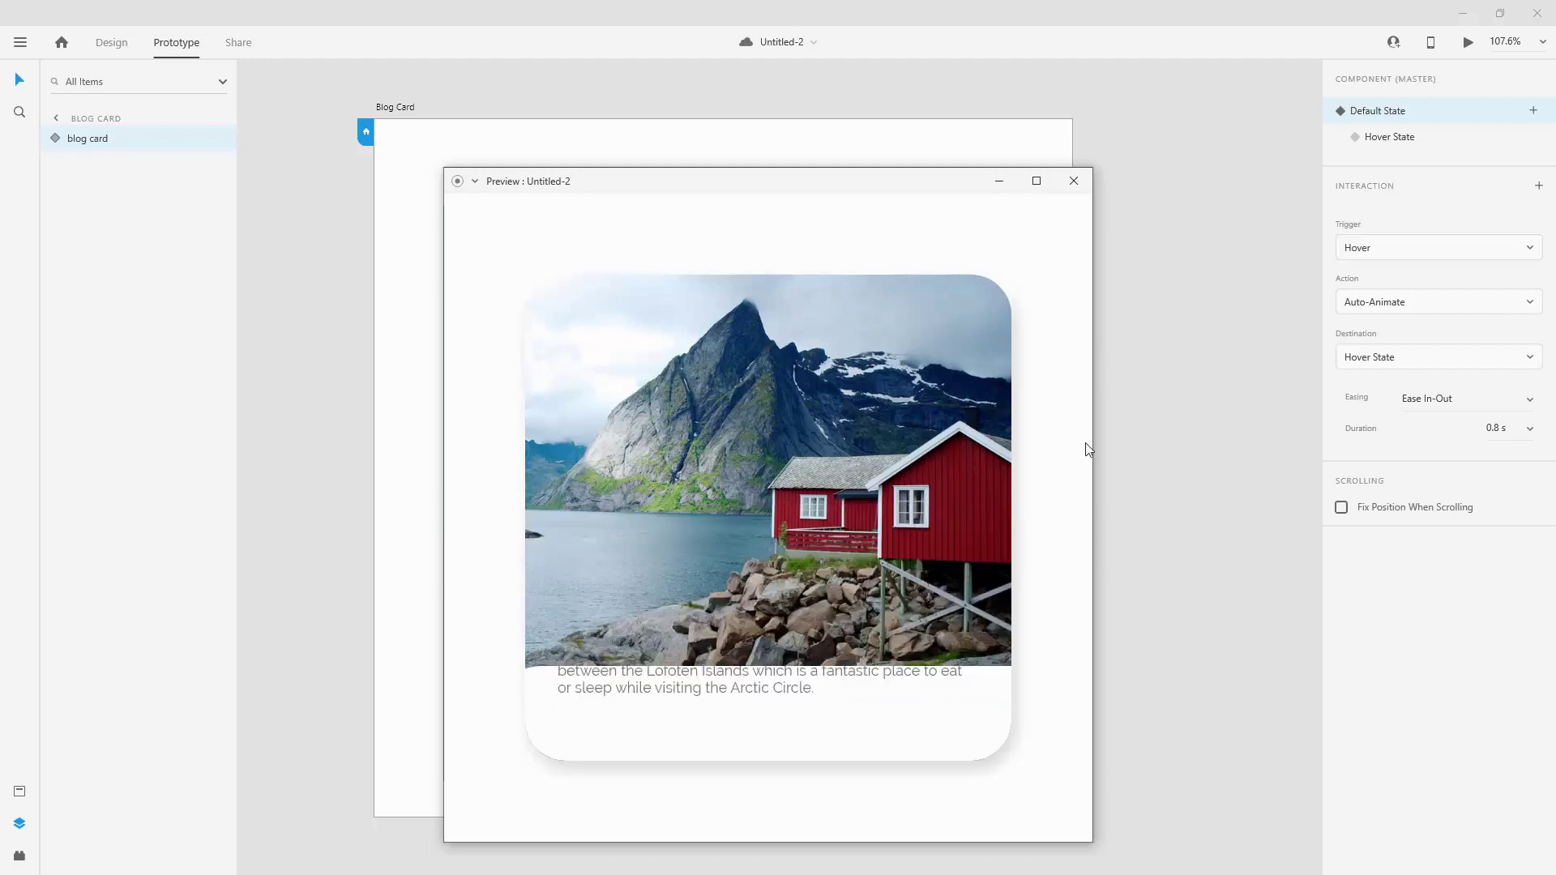